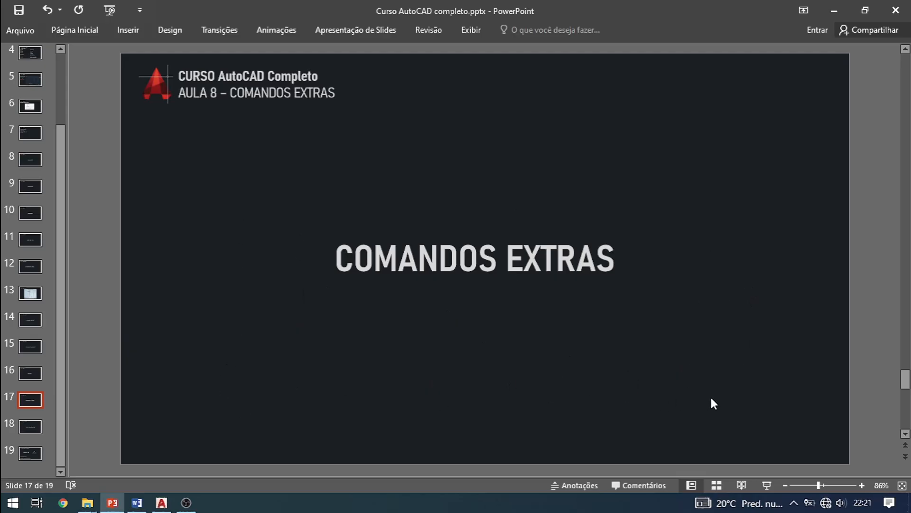
# Step: Switch to the AutoCAD drawing "Aula 8 - Comandos extras" and draw a three-point arc curving upward
pyautogui.click(162, 499)
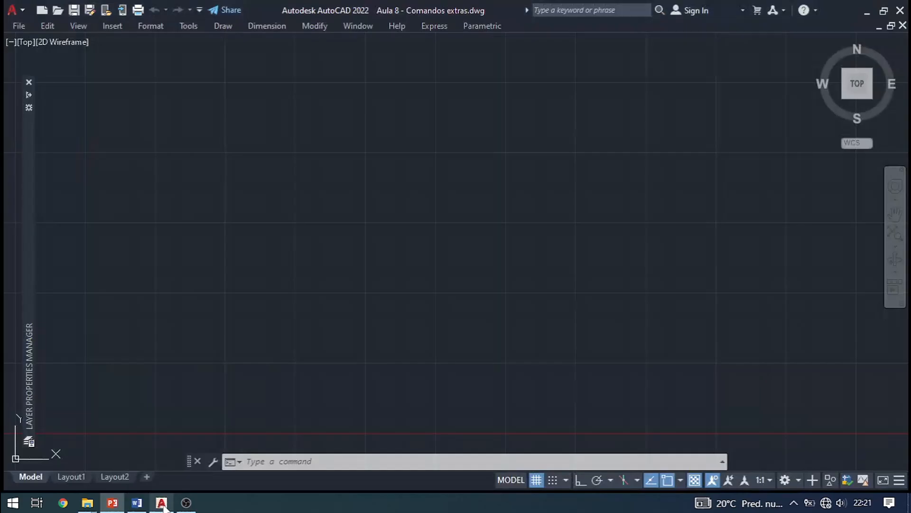
pyautogui.click(295, 276)
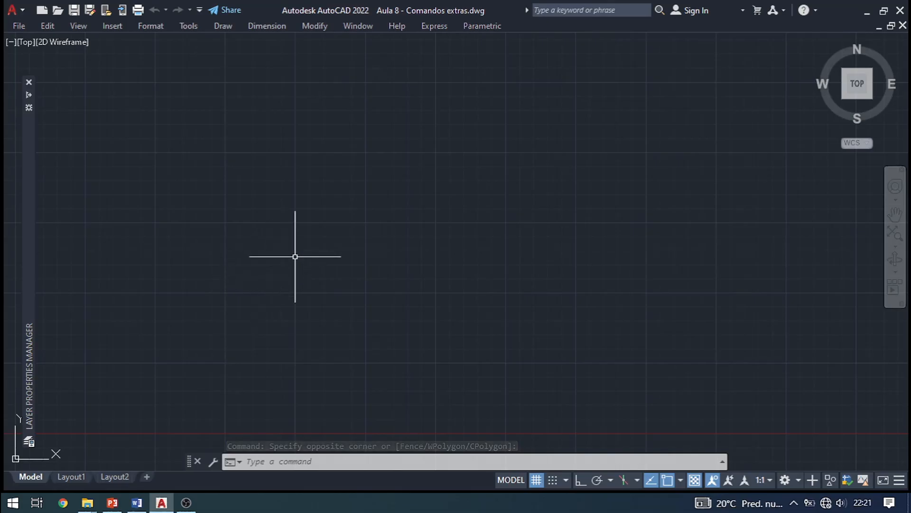
pyautogui.write('arc')
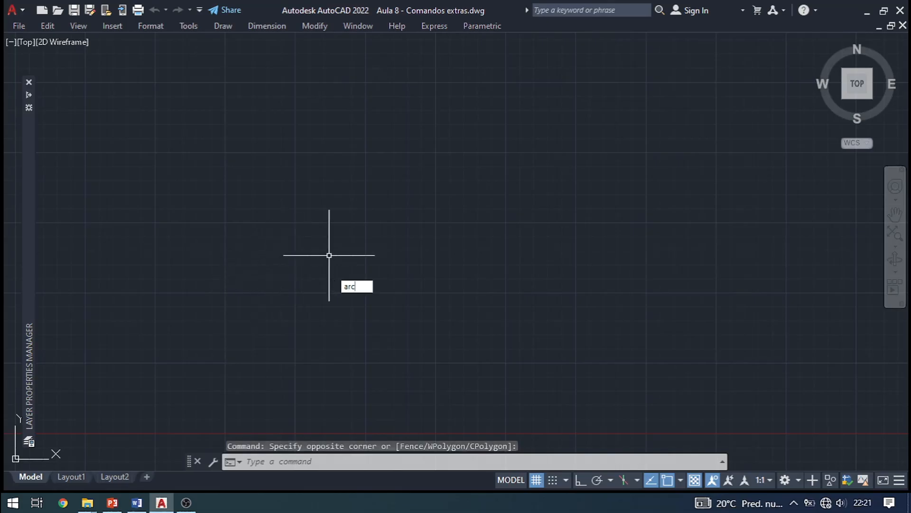
pyautogui.press('Return')
pyautogui.click(176, 369)
pyautogui.click(389, 193)
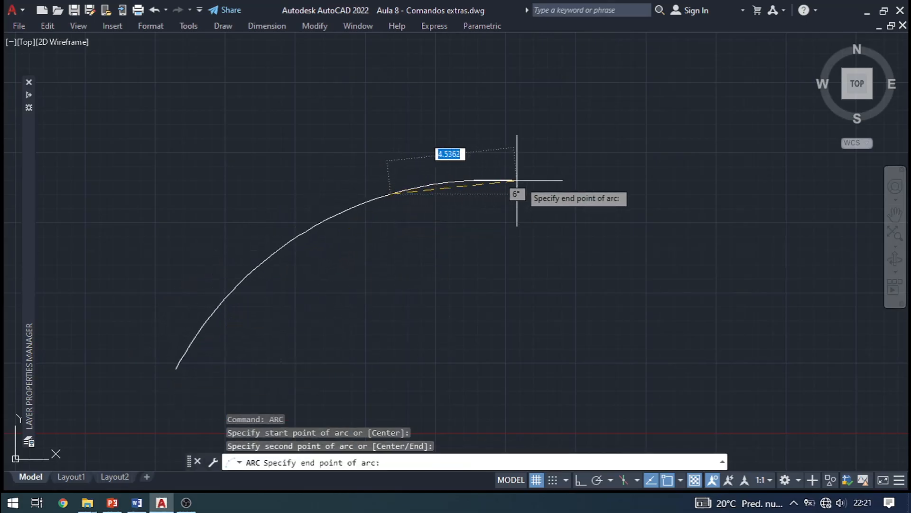
pyautogui.click(548, 186)
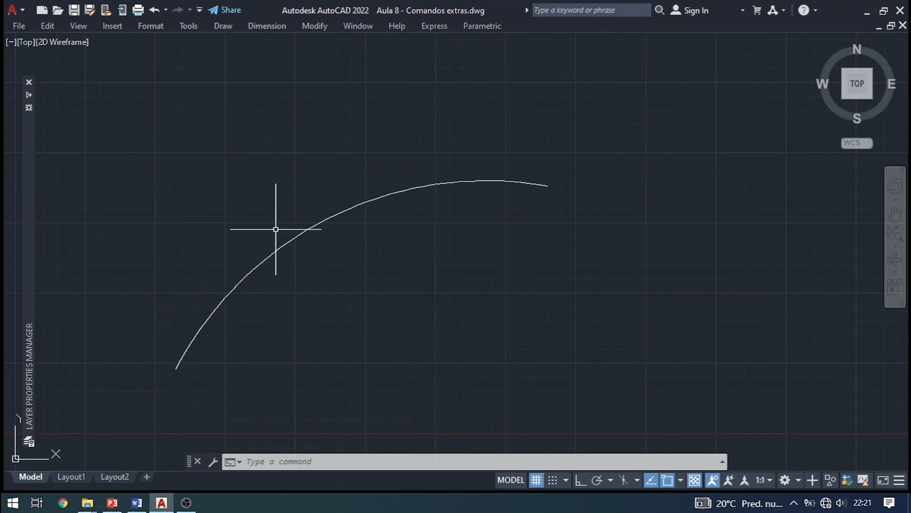
# Step: Place the arc-aligned text "TEXTO 1" along the outer side of the arc with ARCTEXT
pyautogui.scroll(2, 281, 214)
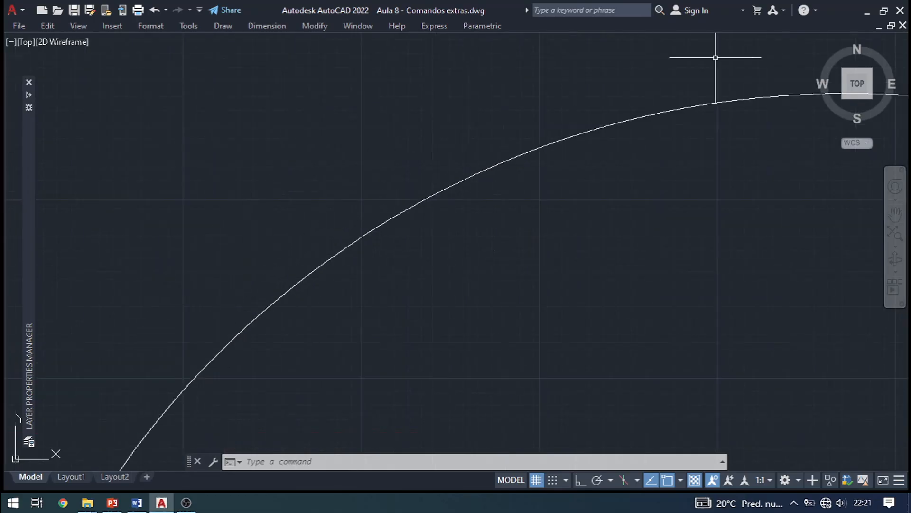
pyautogui.scroll(-4, 584, 124)
pyautogui.scroll(2, 511, 142)
pyautogui.moveTo(550, 149); pyautogui.dragTo(419, 158, button='middle')
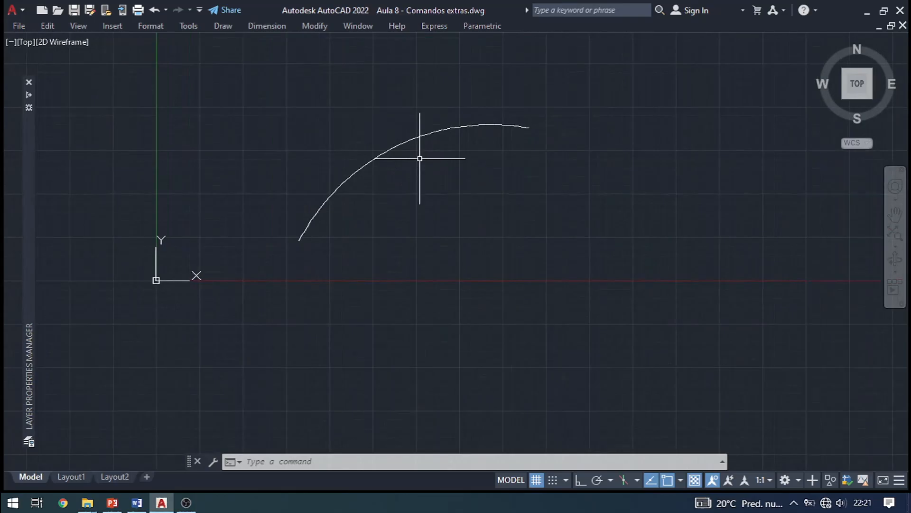
pyautogui.write('ARCTEXt')
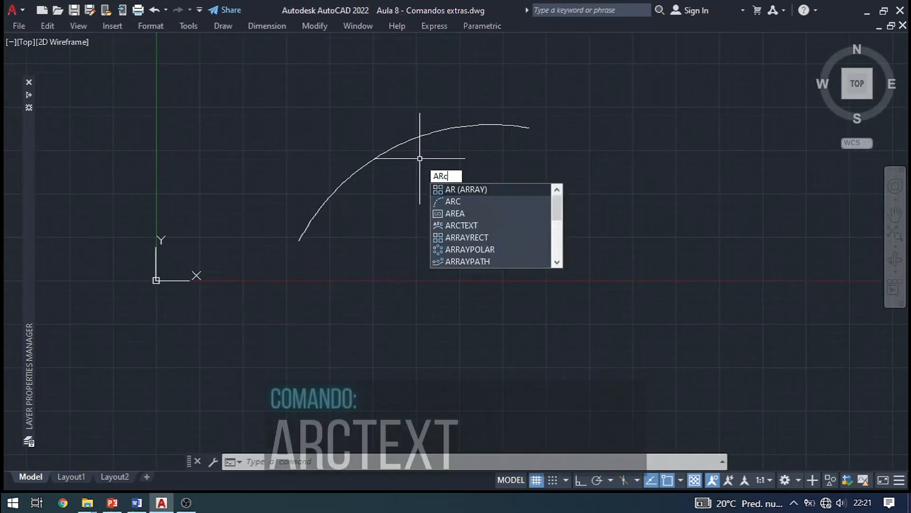
pyautogui.press('Return')
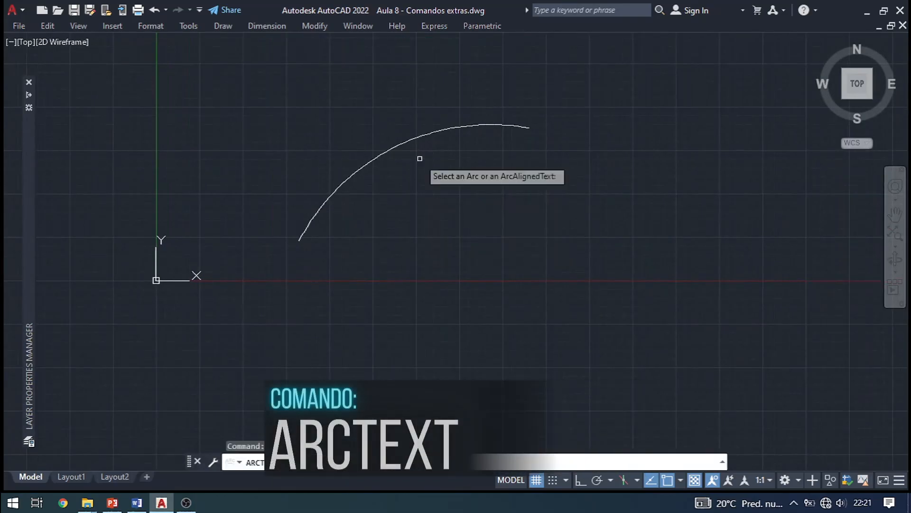
pyautogui.click(384, 153)
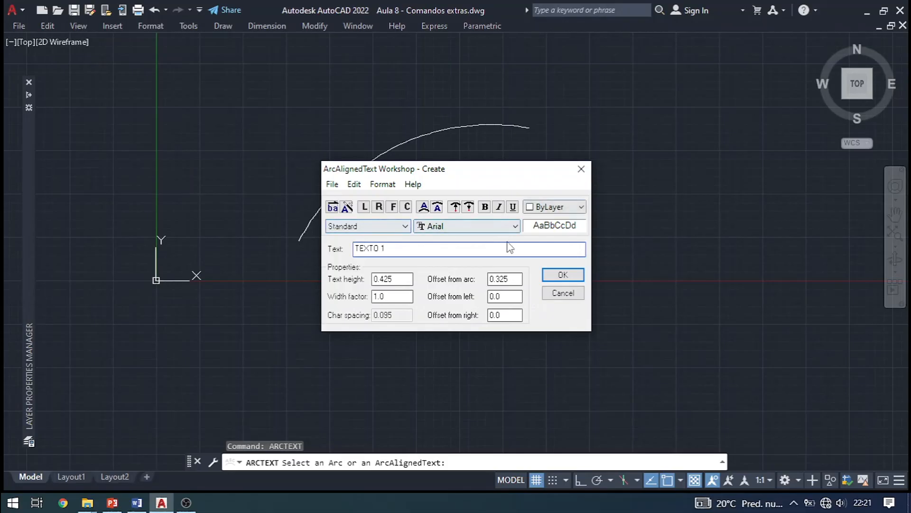
pyautogui.click(563, 274)
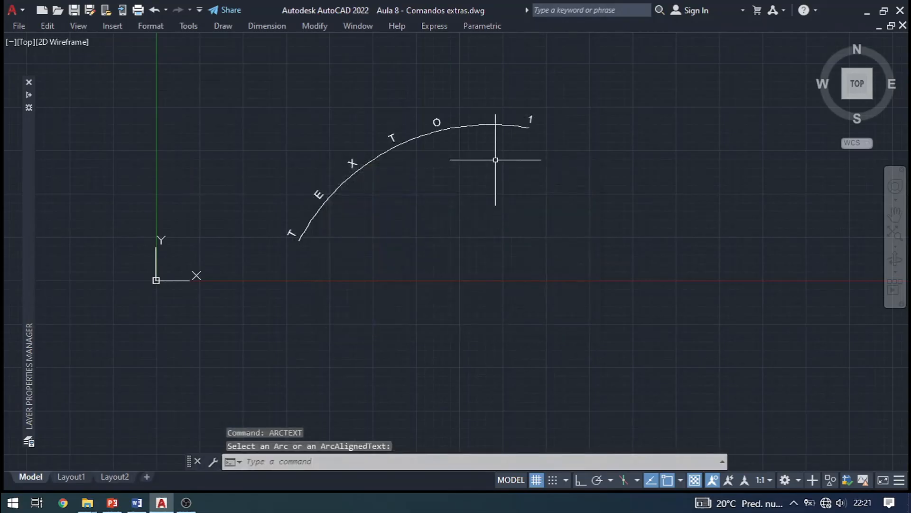
# Step: Create the arc-aligned text "TEXTO 1" on the concave side of the arc with ARCTEXT
pyautogui.scroll(3, 422, 127)
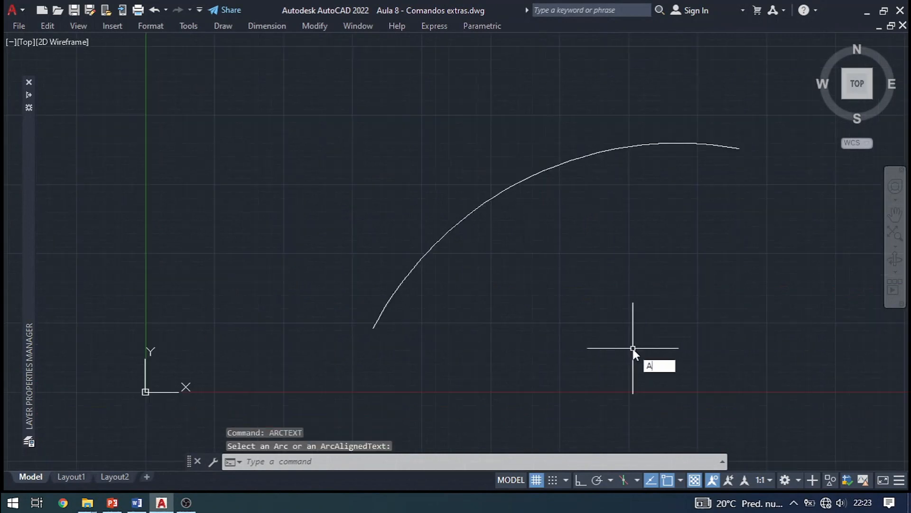
pyautogui.write('ARCTEXT')
pyautogui.press('Return')
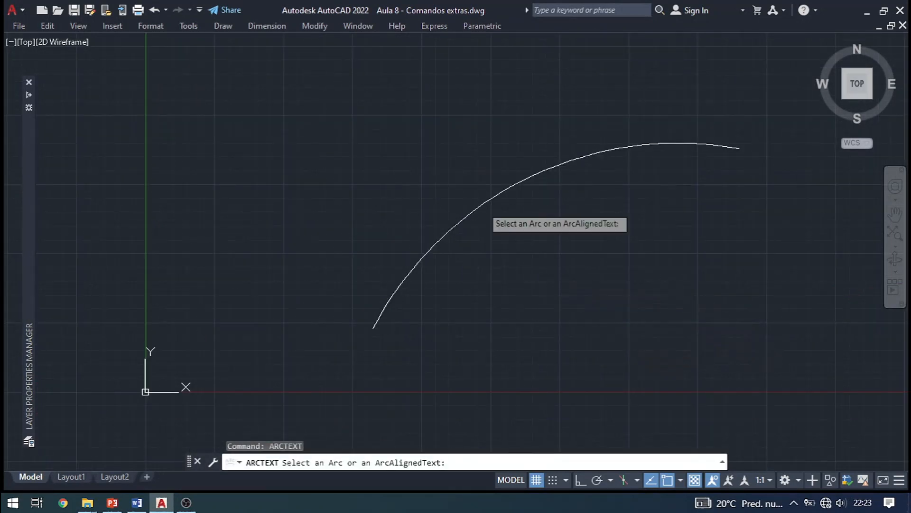
pyautogui.click(482, 203)
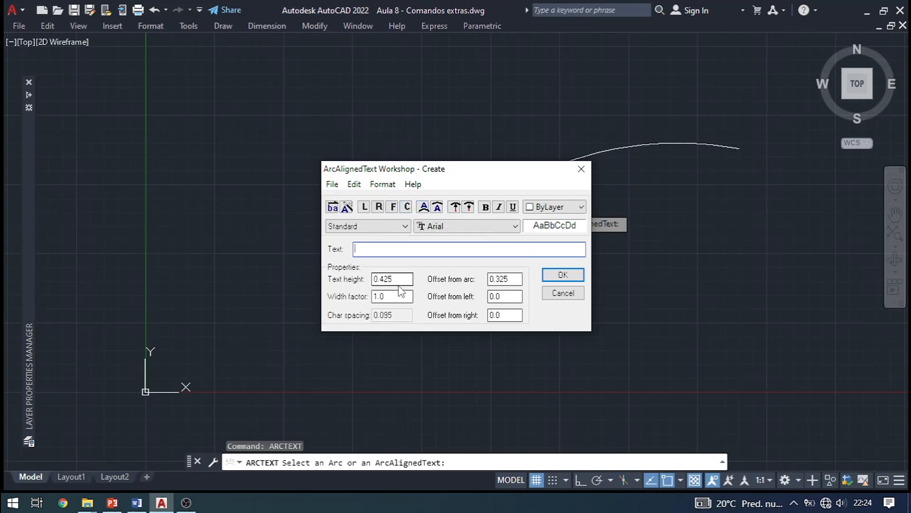
pyautogui.write('TEXTO 1')
pyautogui.click(437, 209)
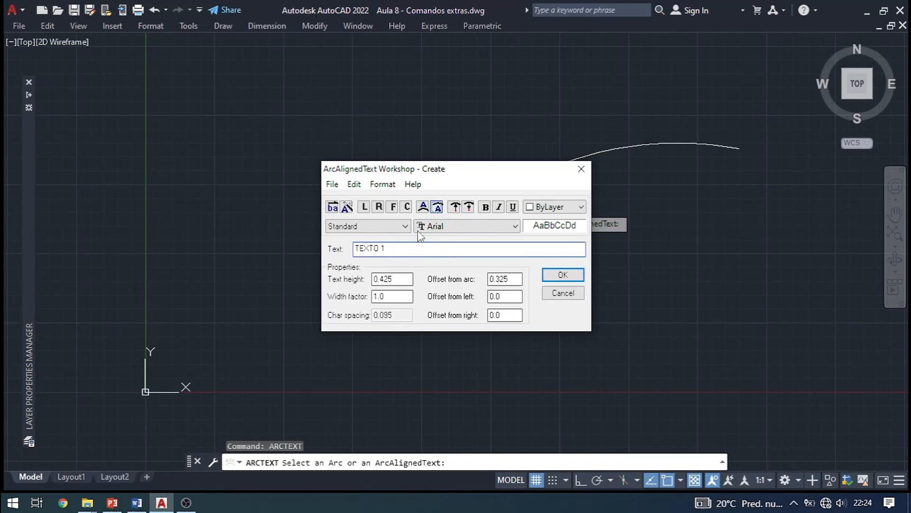
pyautogui.click(560, 275)
pyautogui.moveTo(636, 175); pyautogui.dragTo(529, 181, button='middle')
pyautogui.scroll(-2, 444, 263)
pyautogui.scroll(2, 494, 195)
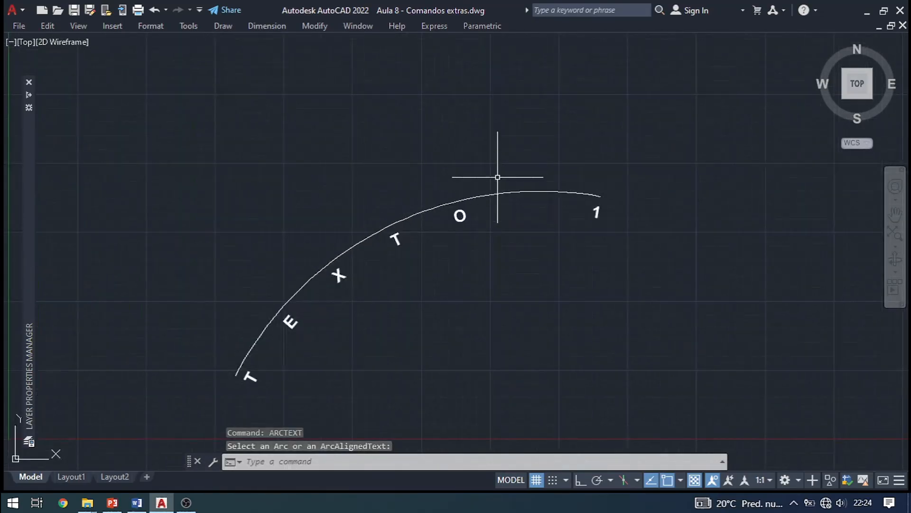
# Step: Erase the arc together with its aligned text
pyautogui.click(494, 153)
pyautogui.click(434, 234)
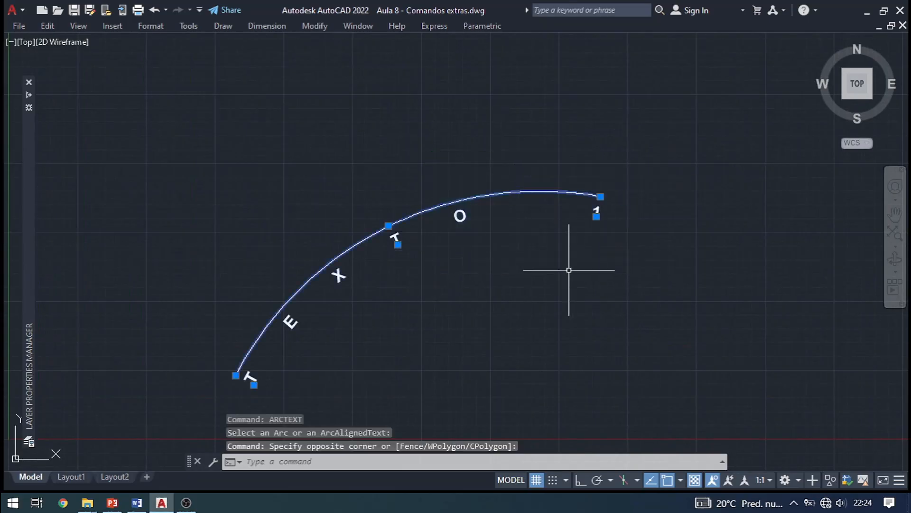
pyautogui.write('e')
pyautogui.press('Return')
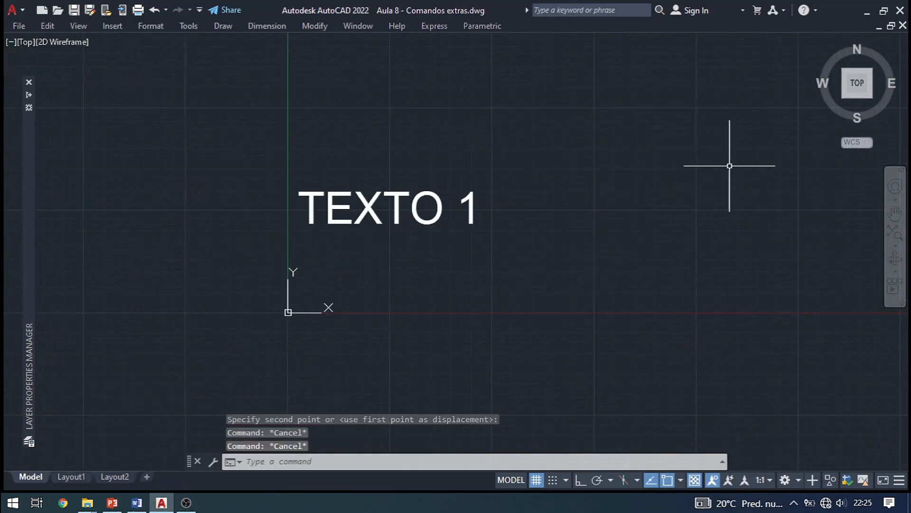
# Step: Check the object type and properties of the straight "TEXTO 1" text, then close them and deselect it
pyautogui.scroll(2, 501, 116)
pyautogui.click(506, 255)
pyautogui.click(395, 288)
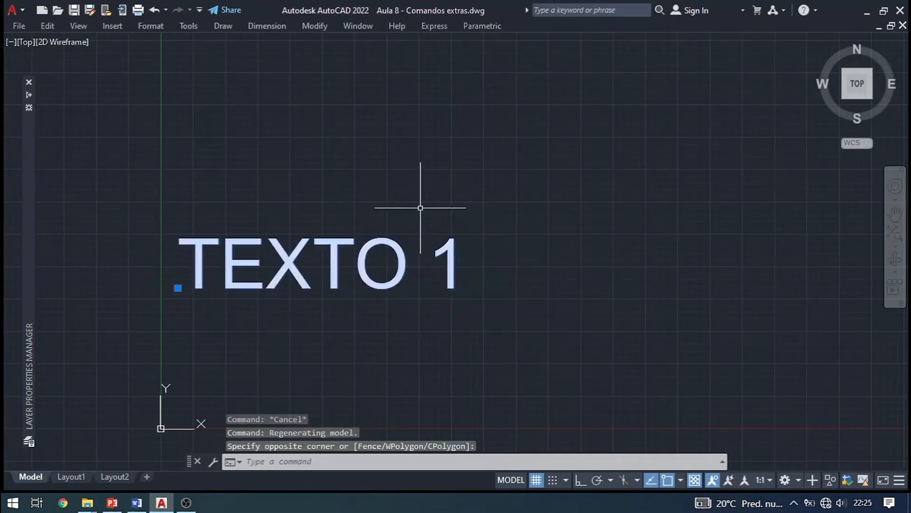
pyautogui.hotkey('ctrl', '1')
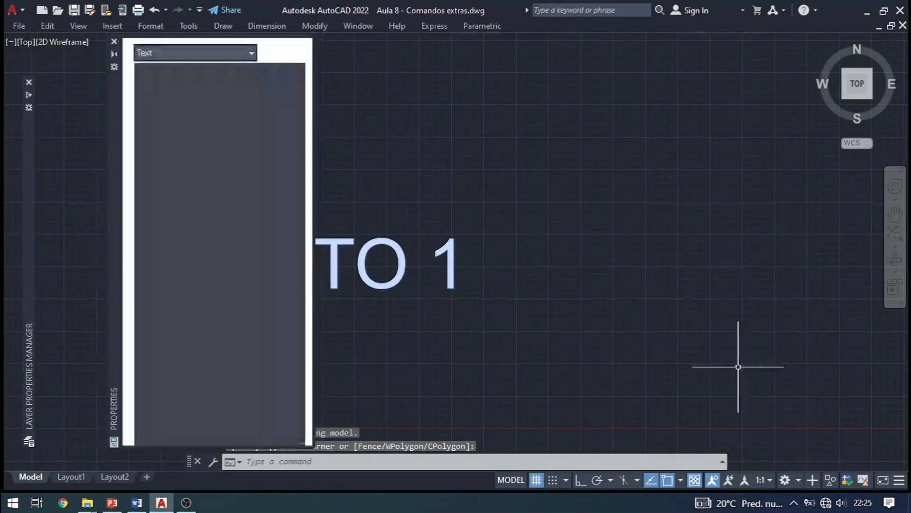
pyautogui.moveTo(421, 275)
pyautogui.mouseDown(button='middle')
pyautogui.moveTo(511, 278)
pyautogui.moveTo(542, 291)
pyautogui.mouseUp(button='middle')
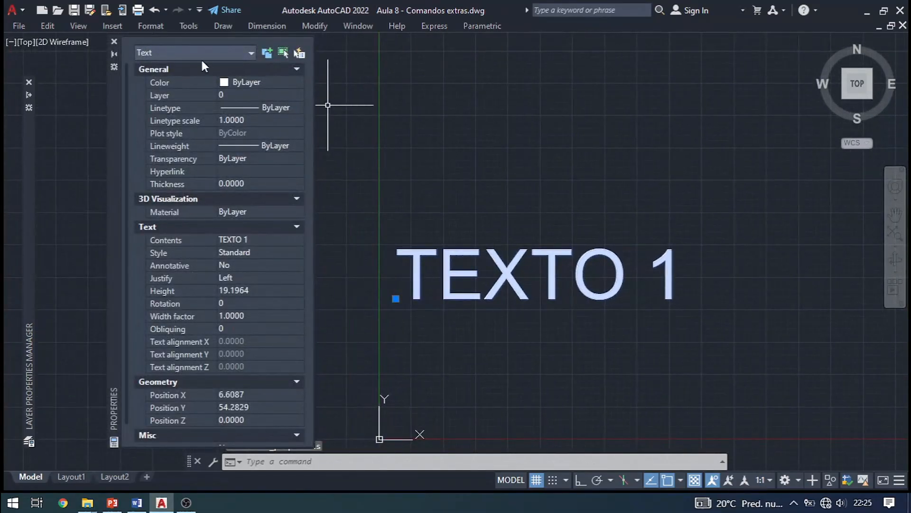
pyautogui.hotkey('ctrl', '1')
pyautogui.press('Escape')
pyautogui.press('Escape')
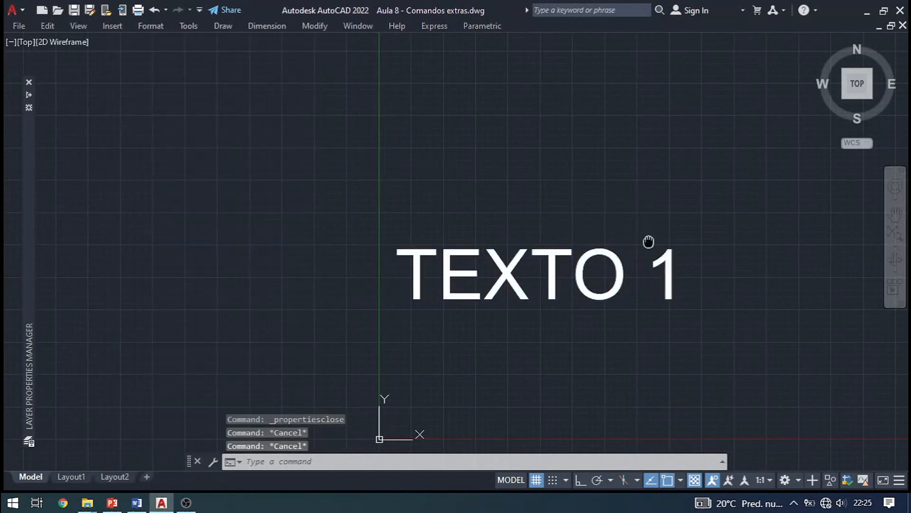
# Step: Convert the "TEXTO 1" single-line text to multiline text with TXT2MTXT
pyautogui.moveTo(646, 240); pyautogui.dragTo(555, 237, button='middle')
pyautogui.write('TXT')
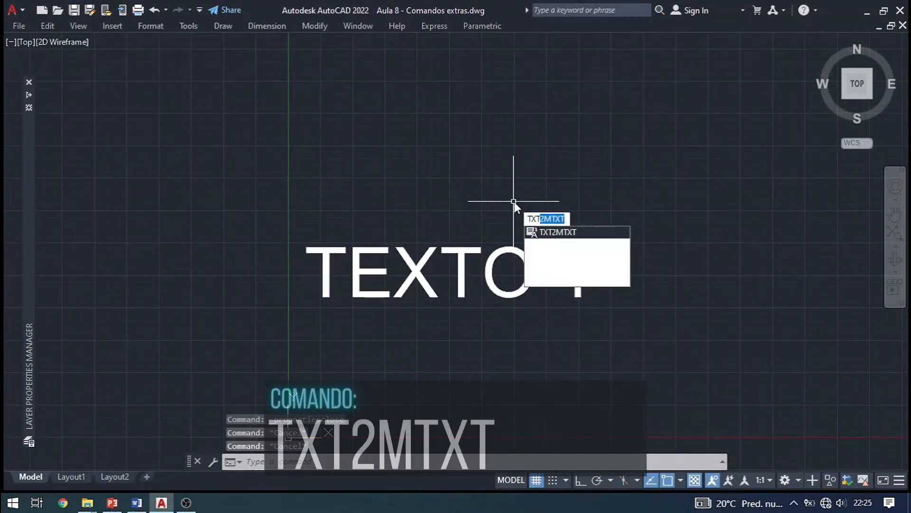
pyautogui.write('2MTX')
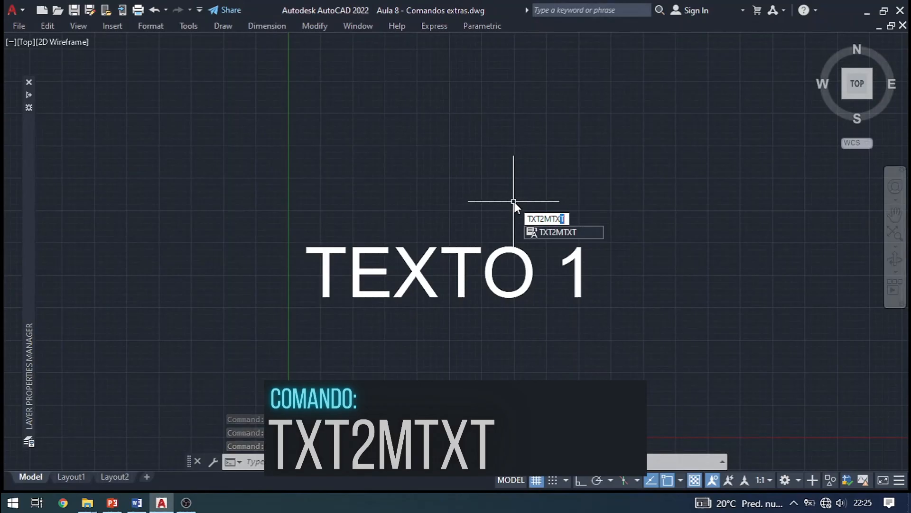
pyautogui.press('Return')
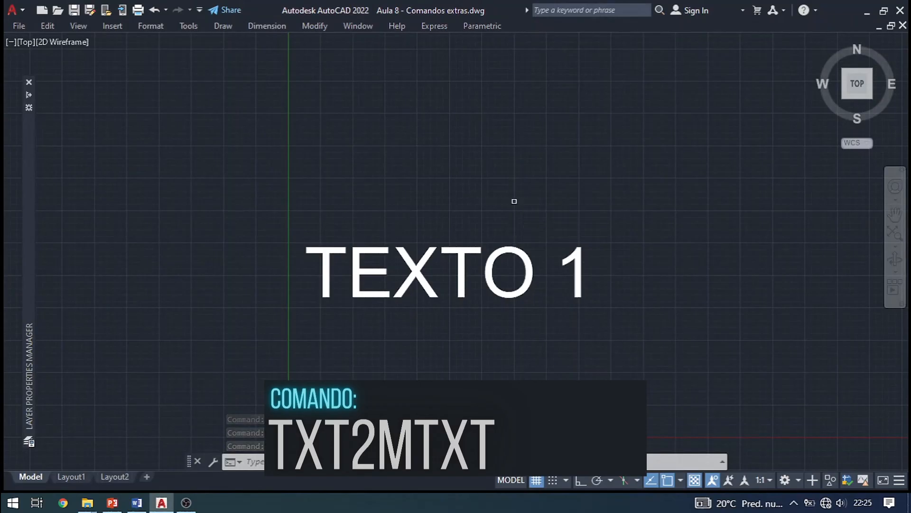
pyautogui.click(647, 179)
pyautogui.click(381, 310)
pyautogui.press('Return')
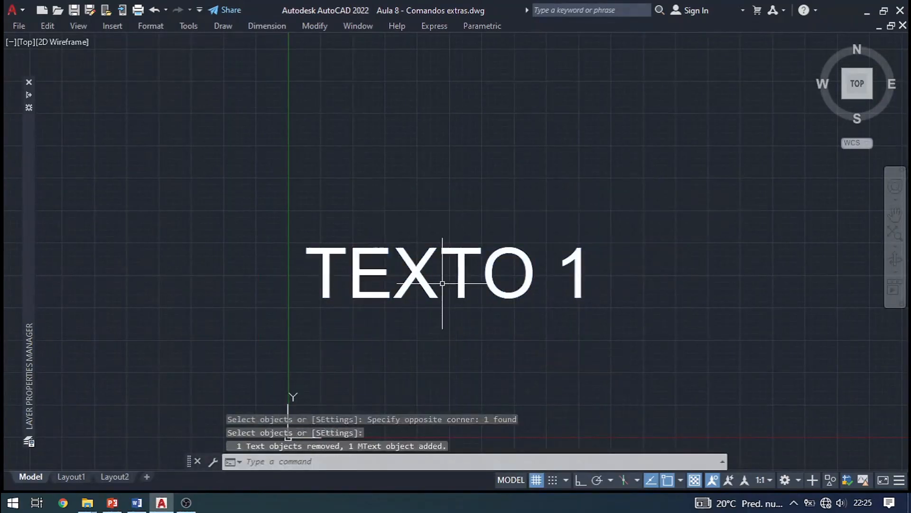
# Step: Check the properties of the converted "TEXTO 1" multiline text, then close them and deselect it
pyautogui.click(444, 302)
pyautogui.click(403, 247)
pyautogui.hotkey('ctrl', '1')
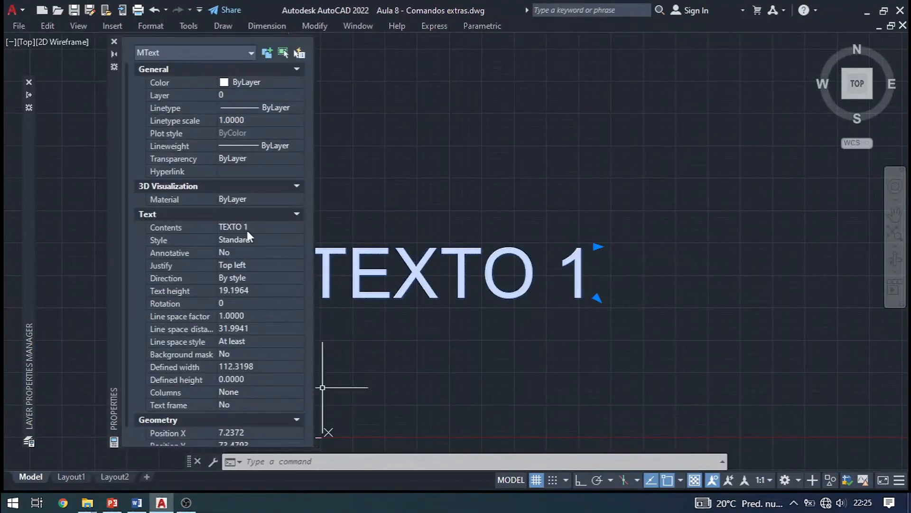
pyautogui.hotkey('ctrl', '1')
pyautogui.press('Escape')
pyautogui.press('Escape')
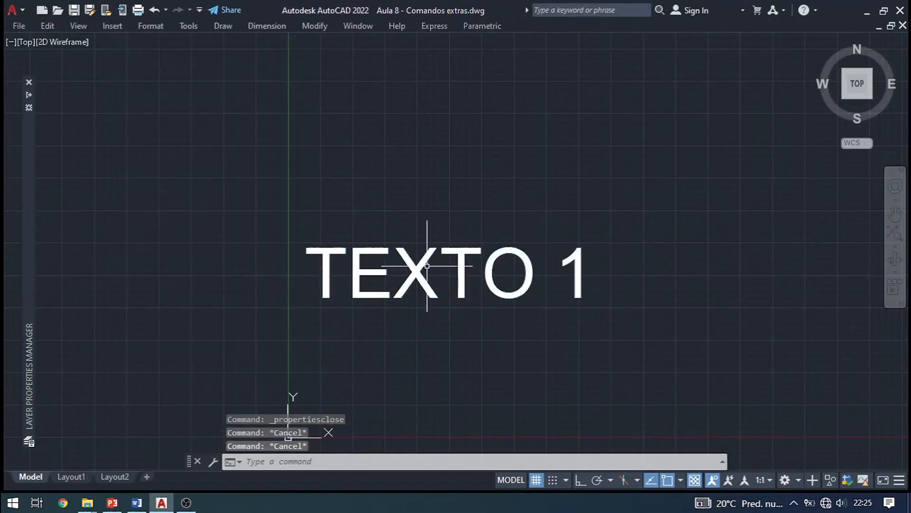
# Step: Open the "TEXTO 1" multiline text for editing to view its formatting options and leave it without changes
pyautogui.click(427, 266)
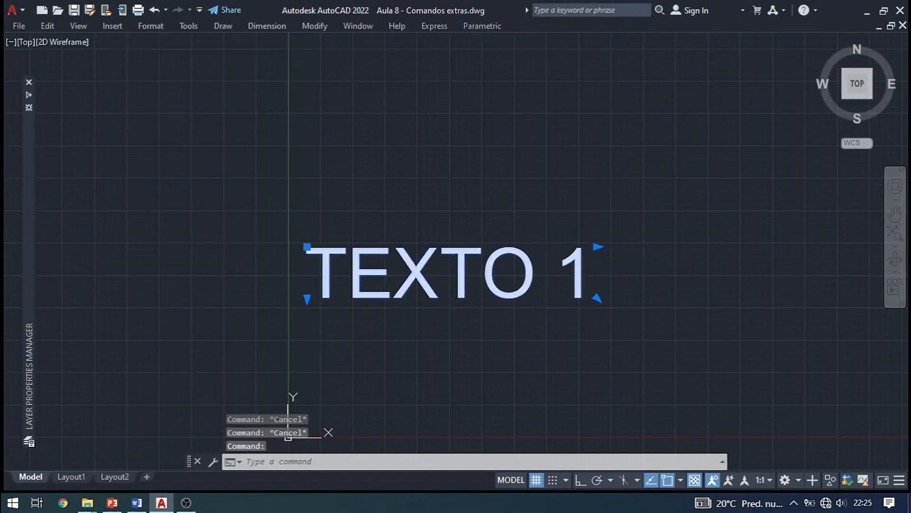
pyautogui.doubleClick(457, 260)
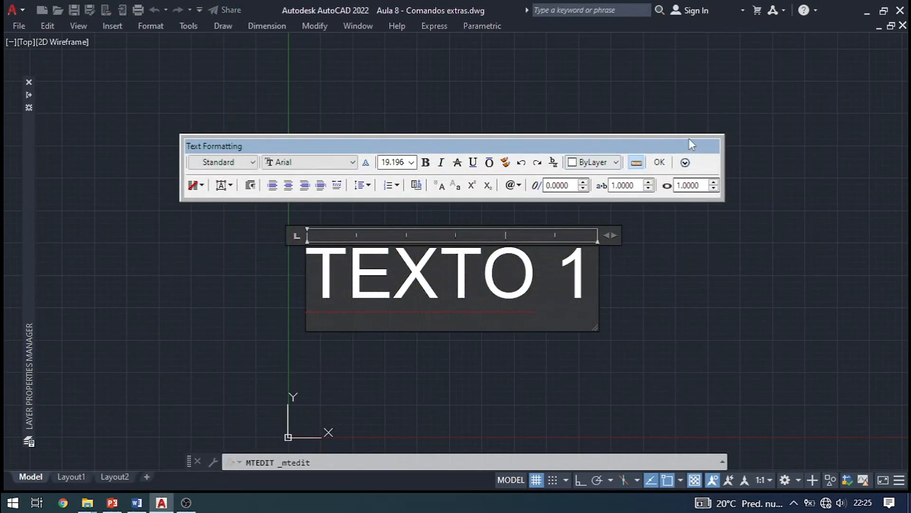
pyautogui.click(662, 227)
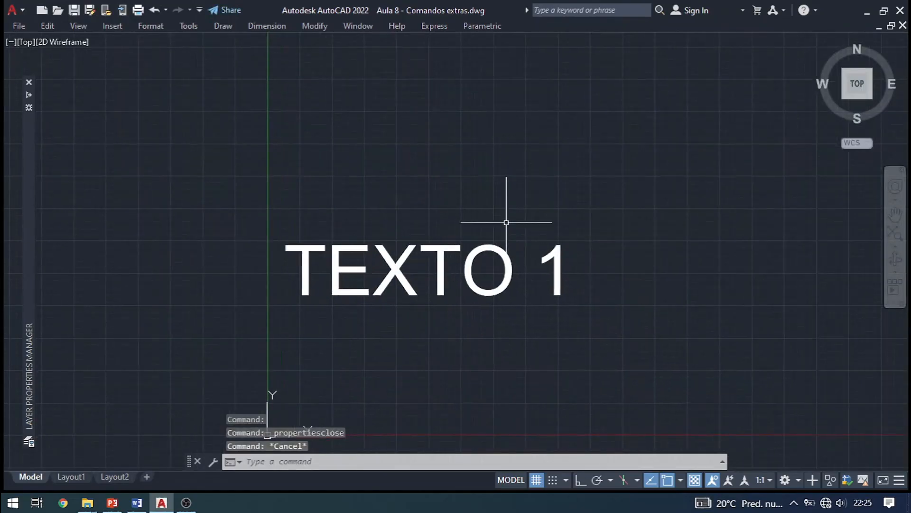
# Step: Open the single-line version of "TEXTO 1" for in-place editing to view its editor and exit without changes
pyautogui.click(507, 222)
pyautogui.click(374, 275)
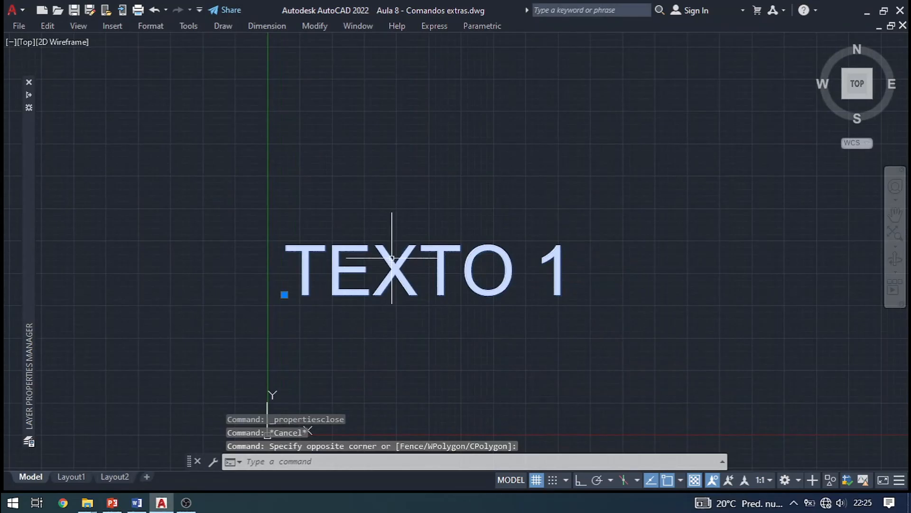
pyautogui.click(392, 259)
pyautogui.doubleClick(470, 285)
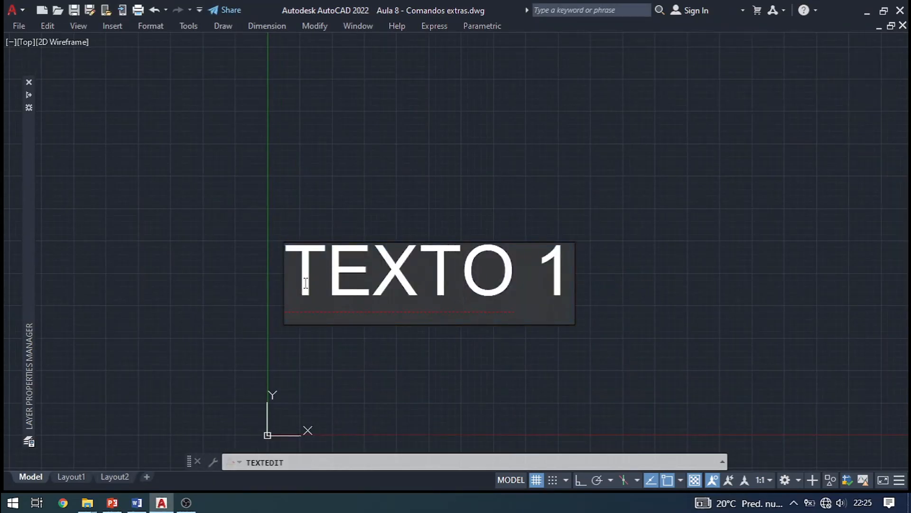
pyautogui.moveTo(306, 283); pyautogui.dragTo(451, 370)
pyautogui.click(415, 204)
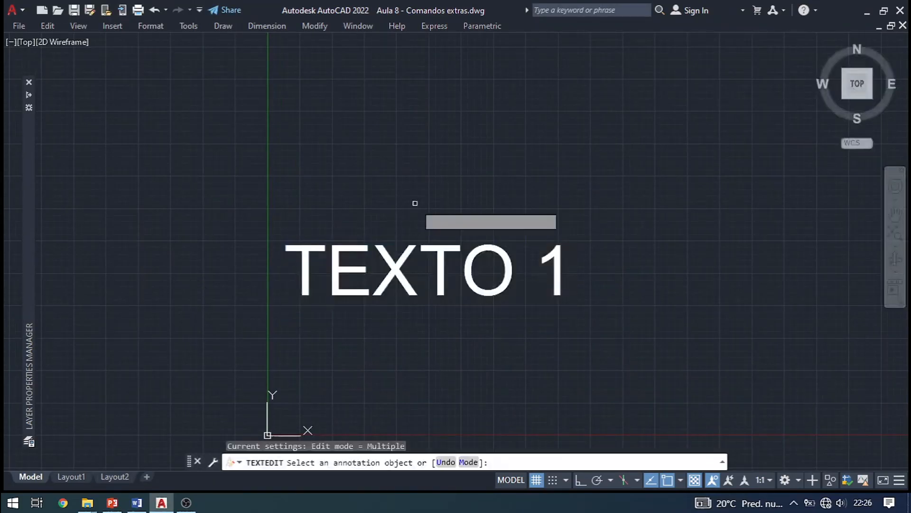
pyautogui.press('Escape')
# Step: Open the multiline version of "TEXTO 1" in the multiline text editor and exit without changes
pyautogui.click(517, 204)
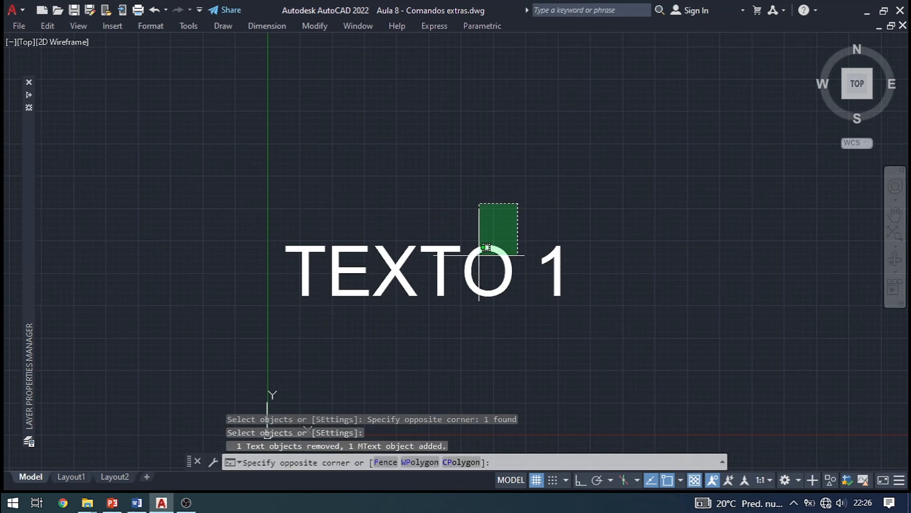
pyautogui.click(480, 255)
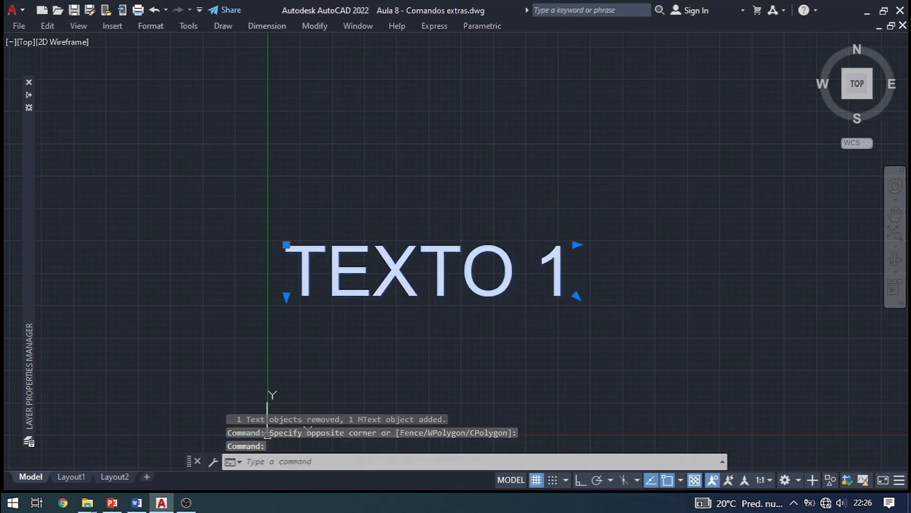
pyautogui.doubleClick(425, 276)
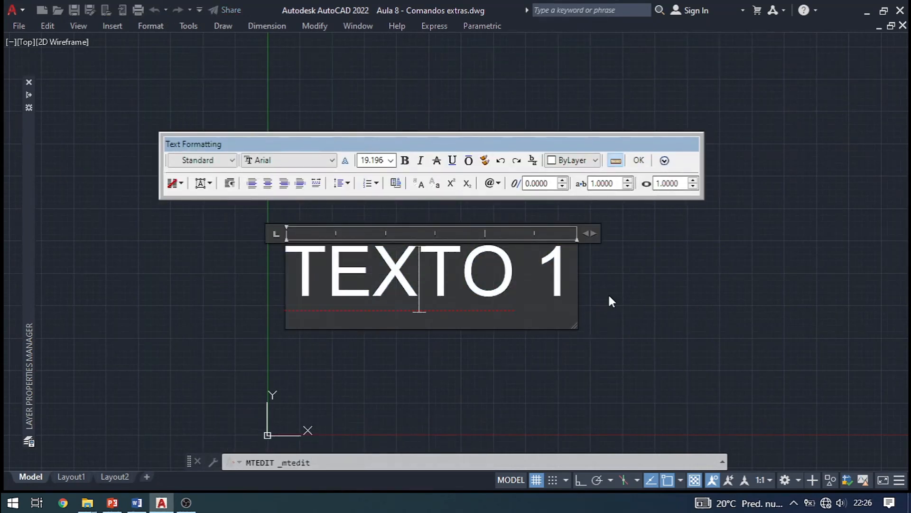
pyautogui.click(627, 296)
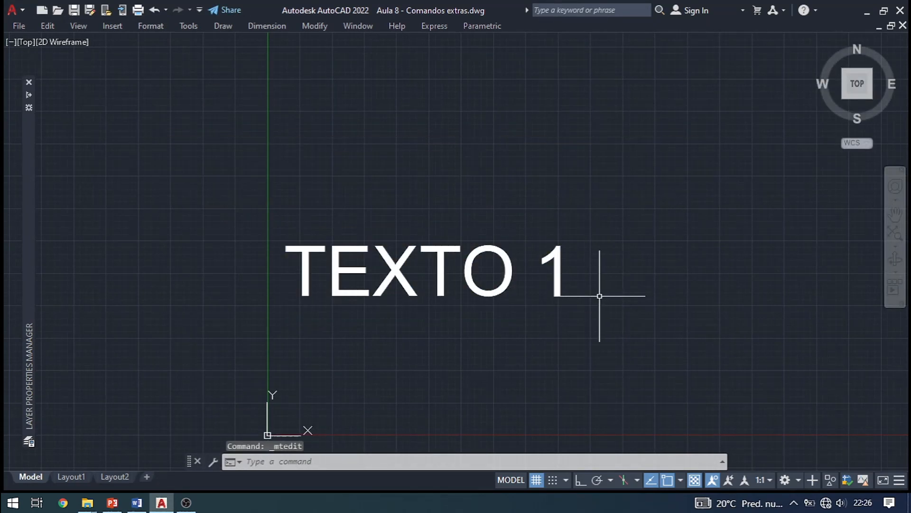
pyautogui.press('Escape')
pyautogui.press('Escape')
pyautogui.press('Escape')
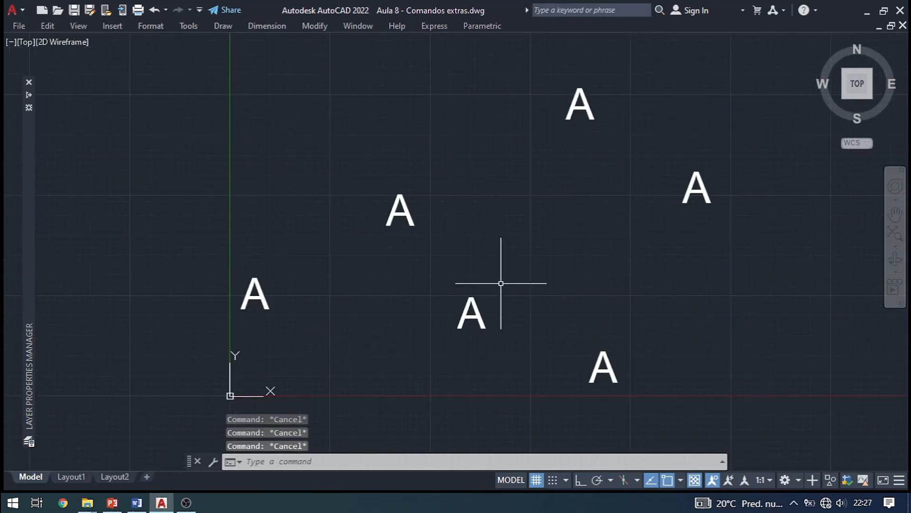
# Step: Start Automatic Text Numbering and select all six "A" texts as the objects to number
pyautogui.moveTo(517, 238); pyautogui.dragTo(503, 249, button='middle')
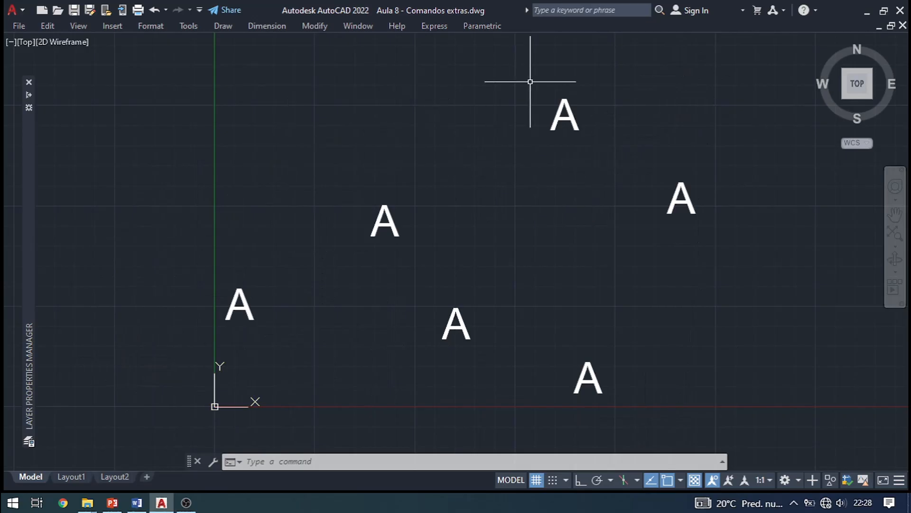
pyautogui.click(439, 26)
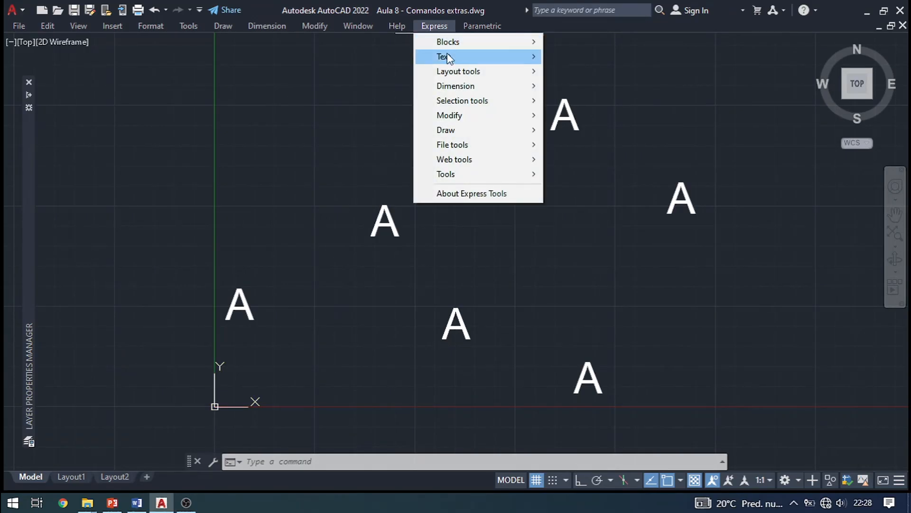
pyautogui.moveTo(514, 56)
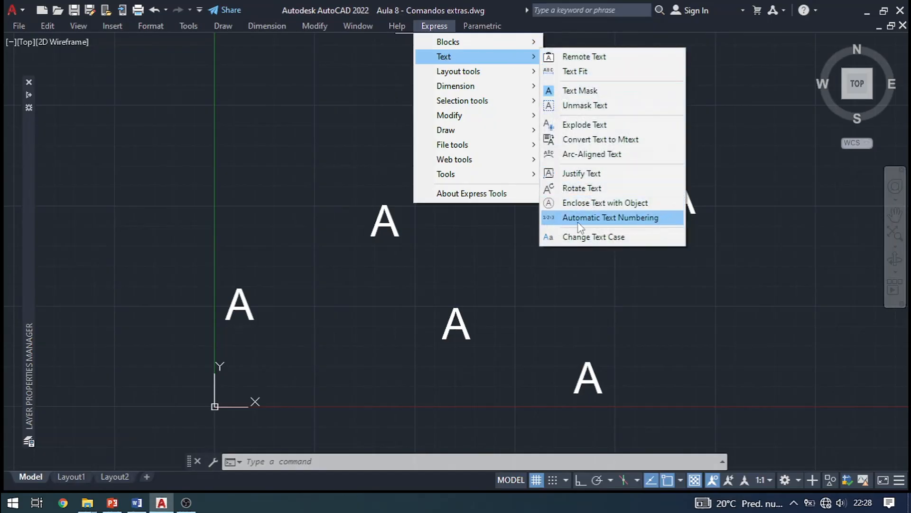
pyautogui.click(616, 220)
pyautogui.scroll(-2, 517, 159)
pyautogui.click(713, 345)
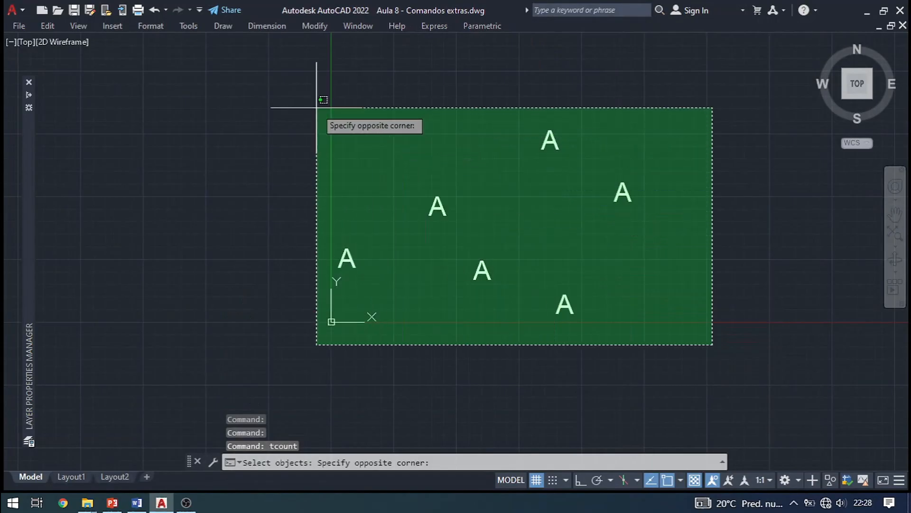
pyautogui.click(316, 108)
pyautogui.scroll(2, 451, 219)
pyautogui.press('Return')
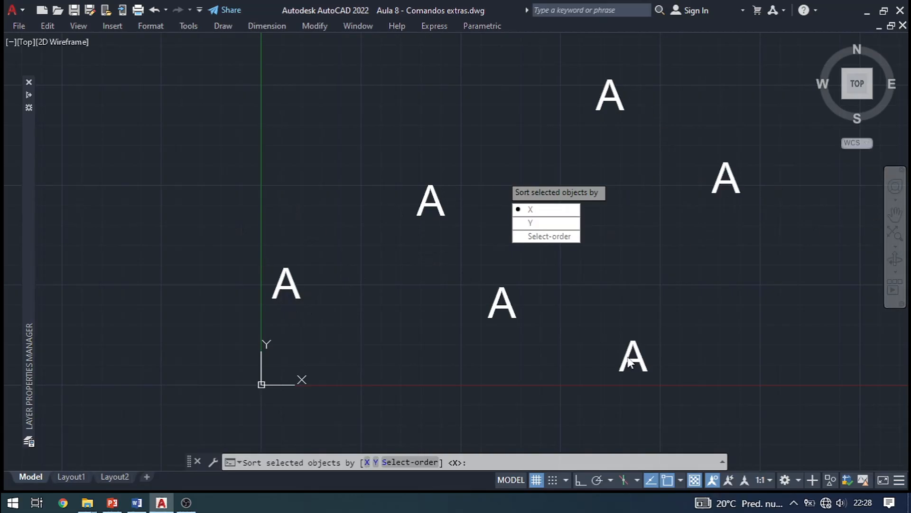
# Step: Number the selected "A" texts sorted by X, starting at 1 with Prefix placement, and undo the numbering
pyautogui.click(531, 210)
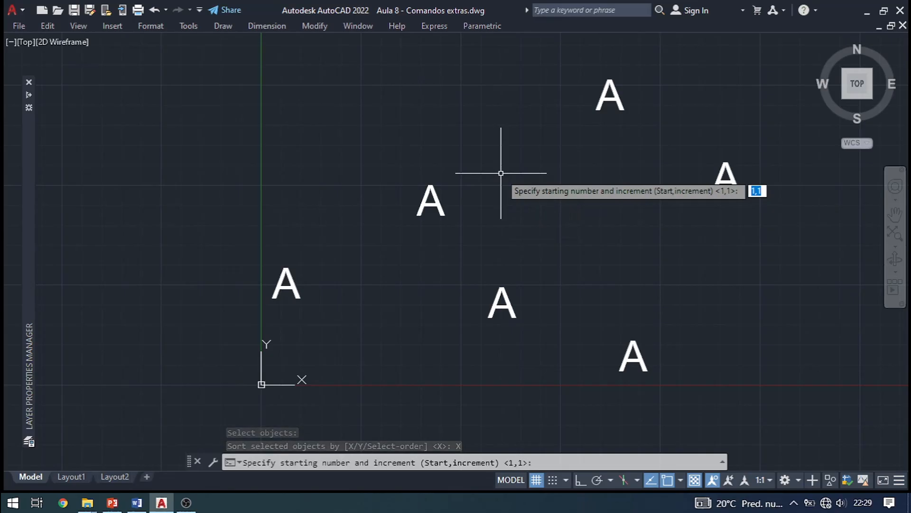
pyautogui.write('1')
pyautogui.press('Return')
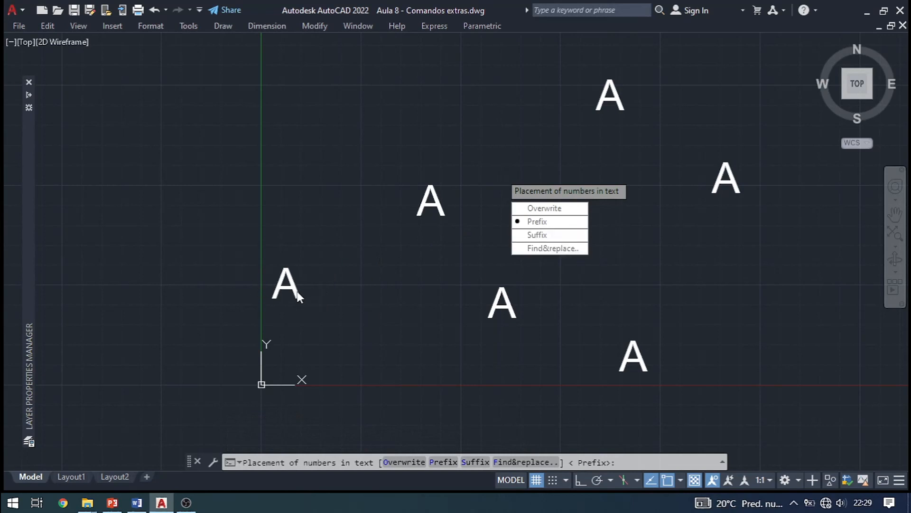
pyautogui.click(544, 222)
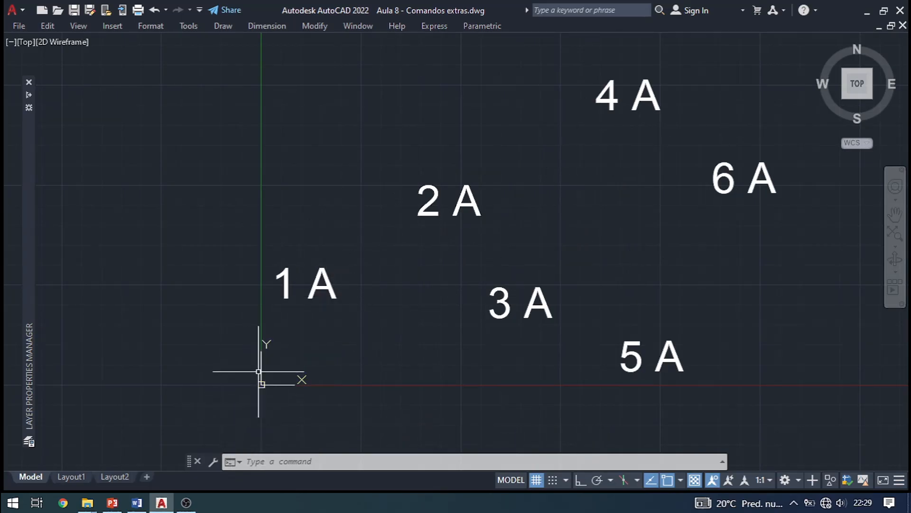
pyautogui.moveTo(533, 366); pyautogui.dragTo(487, 386, button='middle')
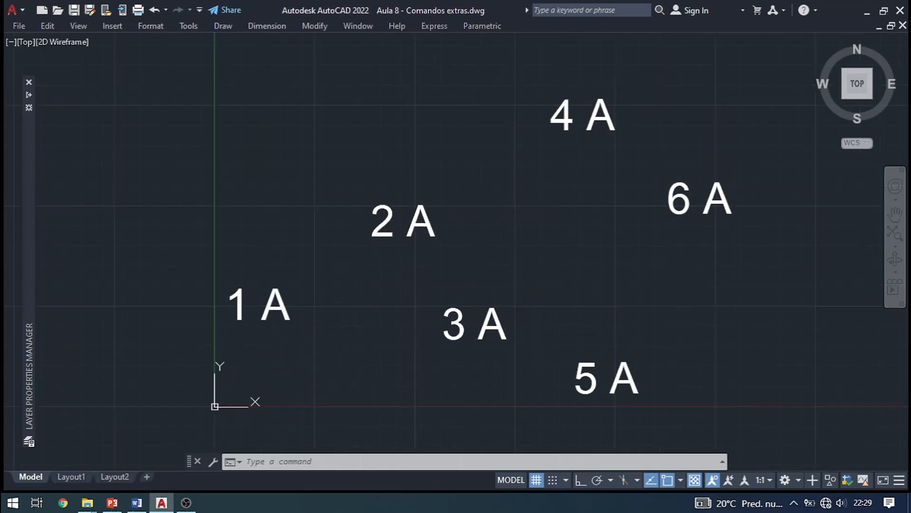
pyautogui.hotkey('ctrl', 'z')
pyautogui.moveTo(486, 330); pyautogui.dragTo(533, 284, button='middle')
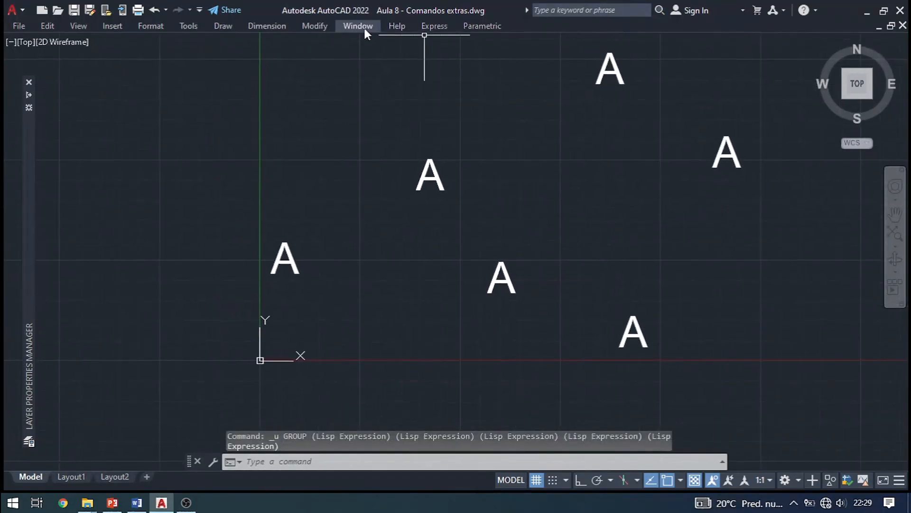
# Step: Run Automatic Text Numbering again on all six "A" texts and sort them by X
pyautogui.moveTo(419, 29)
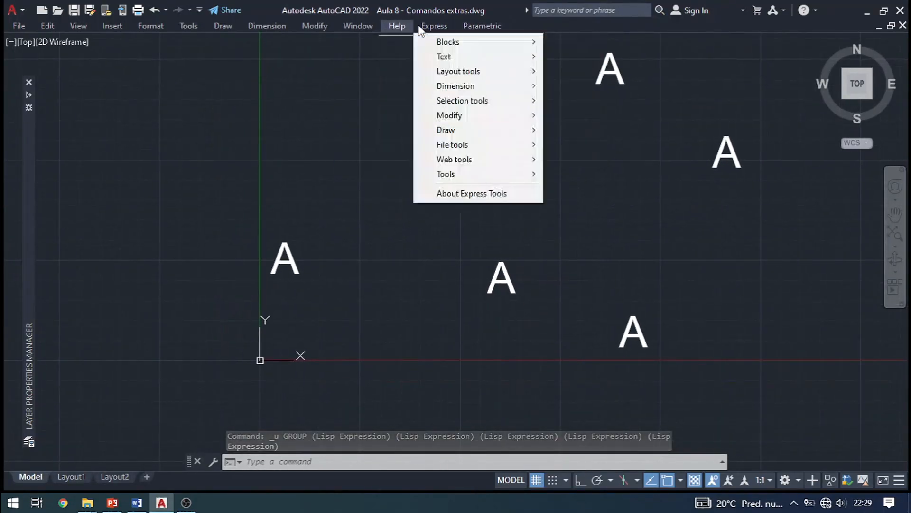
pyautogui.moveTo(444, 57)
pyautogui.click(587, 218)
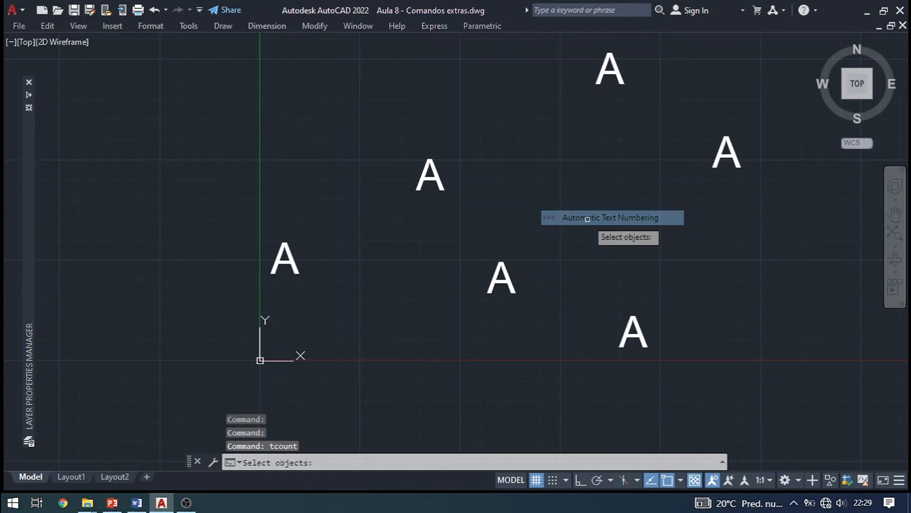
pyautogui.scroll(-4, 588, 219)
pyautogui.click(745, 321)
pyautogui.click(478, 129)
pyautogui.press('Return')
pyautogui.scroll(4, 612, 205)
pyautogui.press('Return')
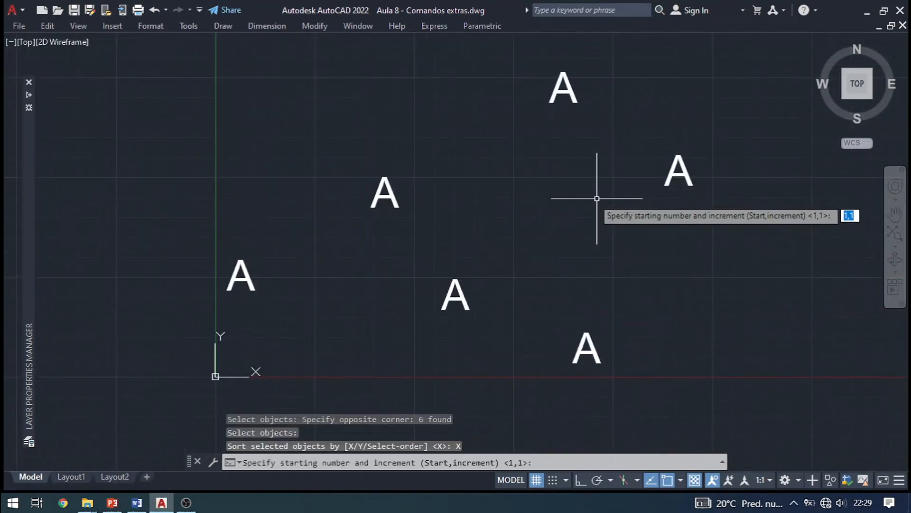
# Step: Number the "A" texts starting at 1 with Suffix placement, and undo the numbering
pyautogui.write('1')
pyautogui.press('Return')
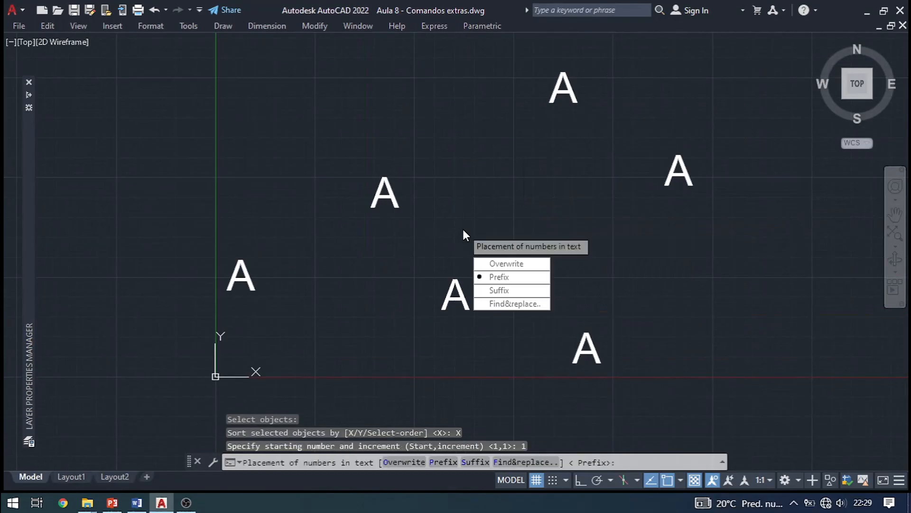
pyautogui.press('Down')
pyautogui.press('Return')
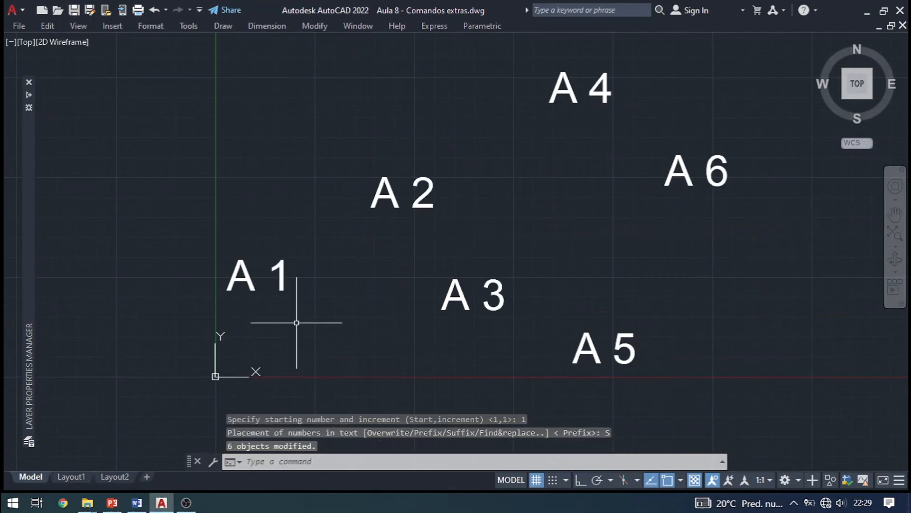
pyautogui.hotkey('ctrl', 'z')
pyautogui.scroll(-1, 415, 231)
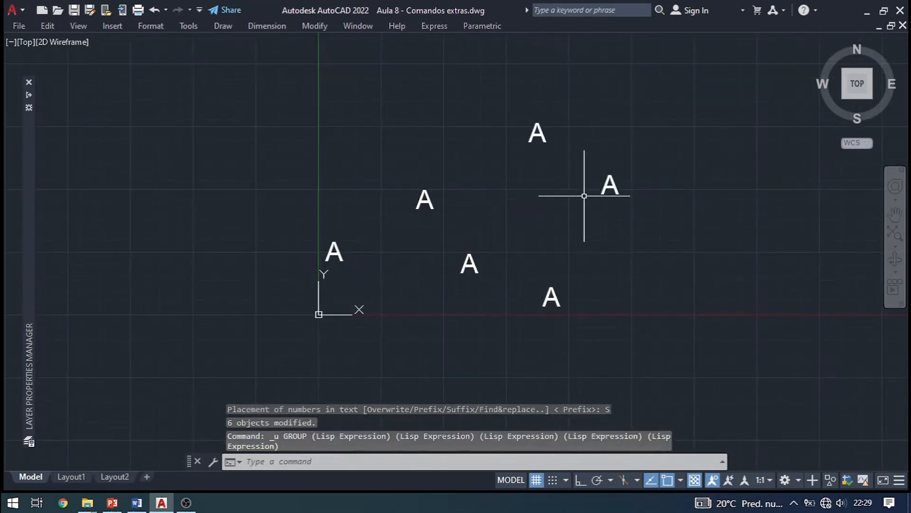
# Step: Restart Automatic Text Numbering with all six "A" texts selected
pyautogui.click(435, 26)
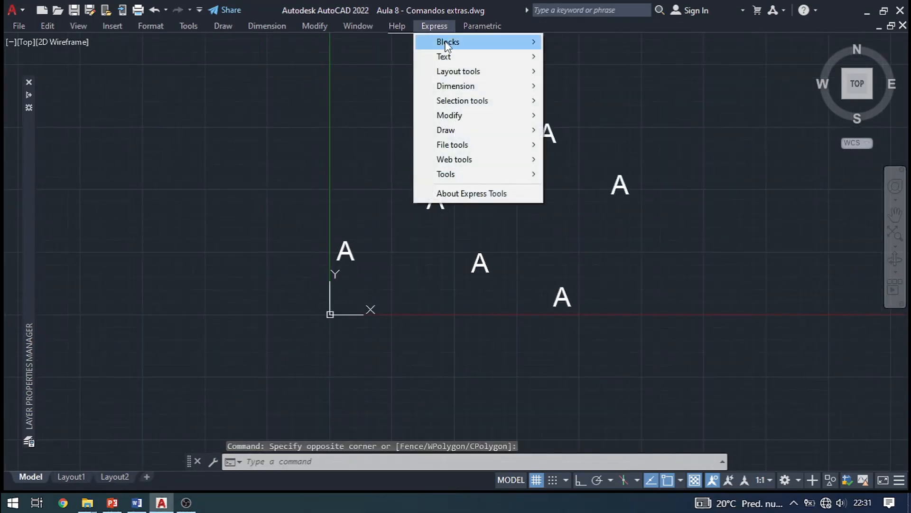
pyautogui.moveTo(451, 56)
pyautogui.click(628, 216)
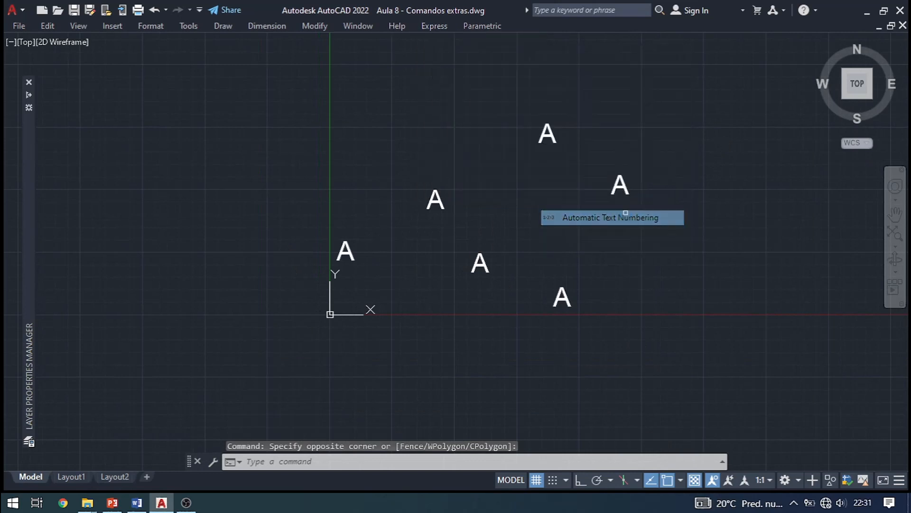
pyautogui.click(717, 96)
pyautogui.click(371, 352)
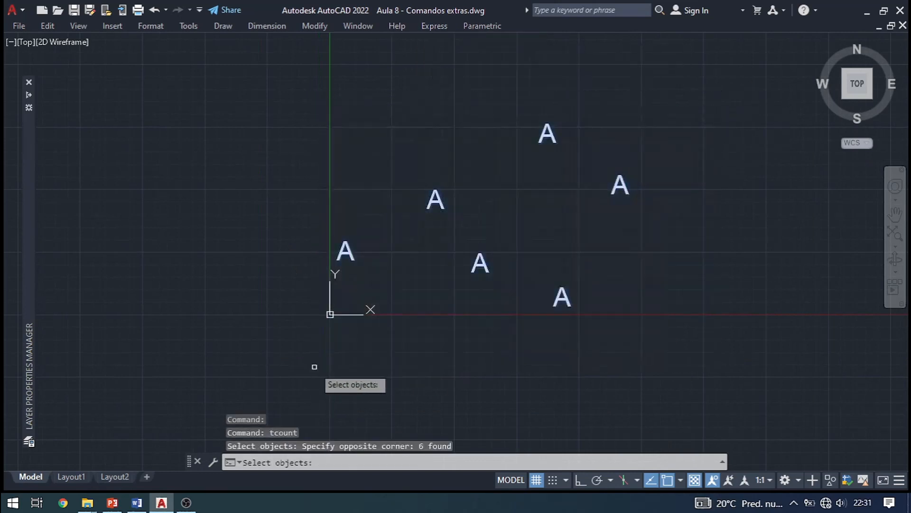
pyautogui.press('Return')
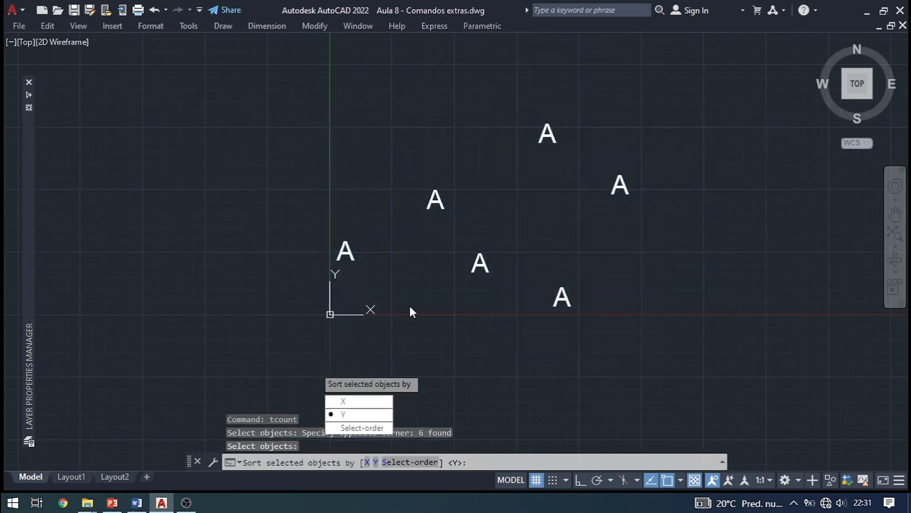
# Step: Number the "A" texts sorted by Y from 1 in increments of 1 with Overwrite placement, and undo the numbering
pyautogui.click(357, 421)
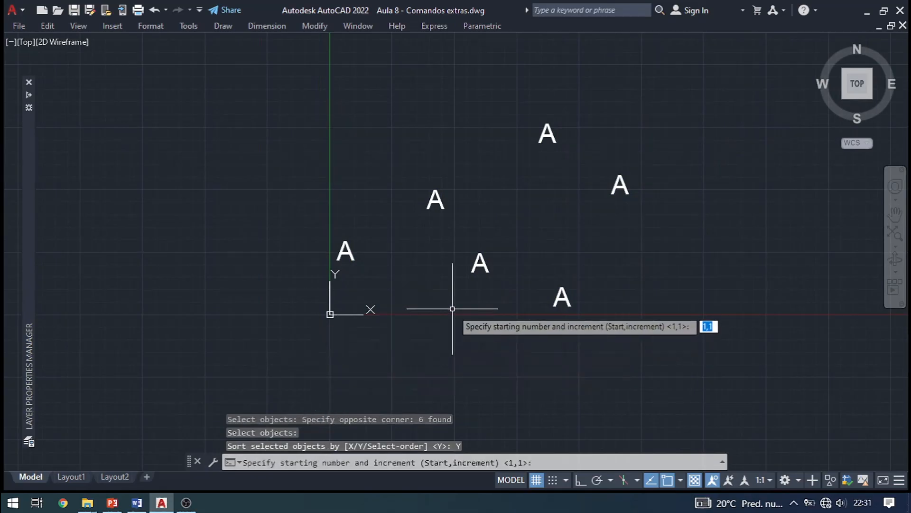
pyautogui.press('Return')
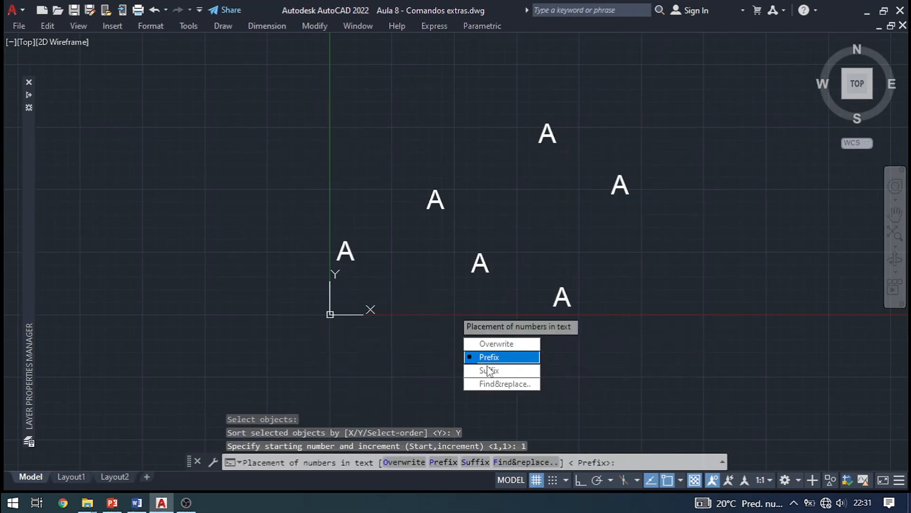
pyautogui.click(517, 347)
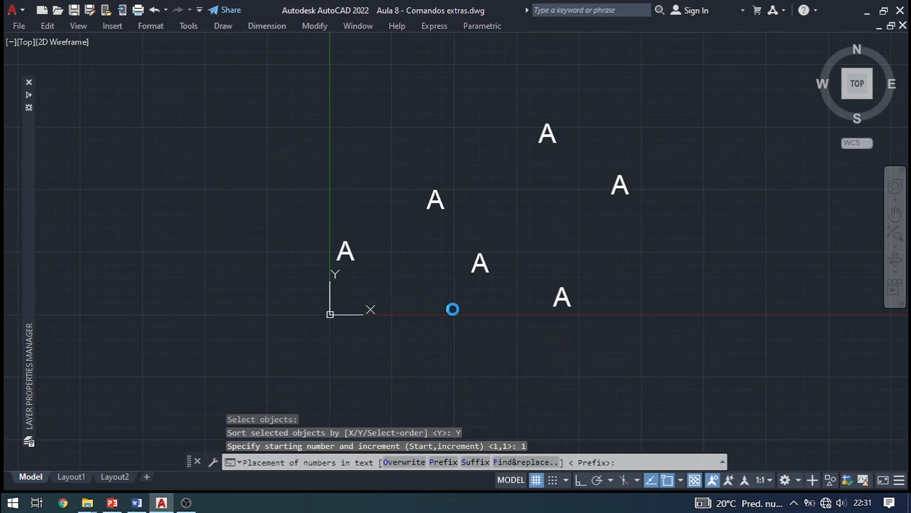
pyautogui.scroll(2, 521, 185)
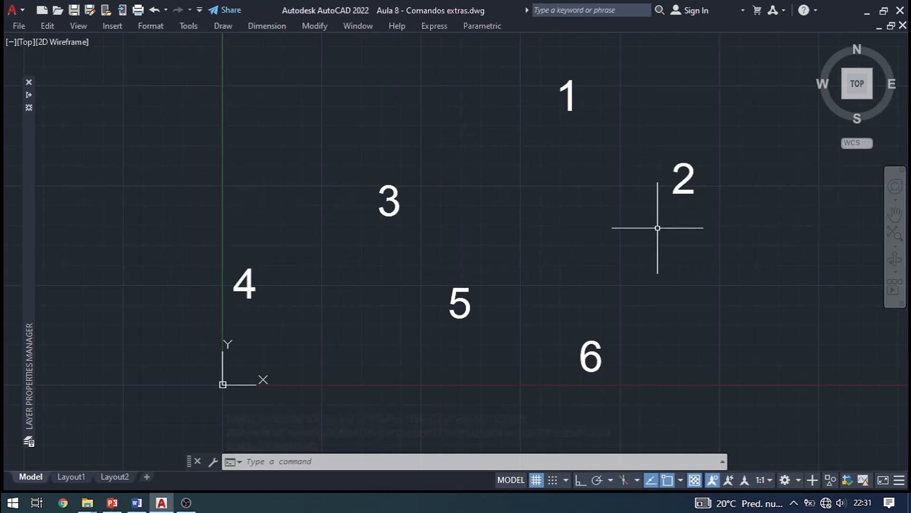
pyautogui.scroll(-2, 510, 197)
pyautogui.hotkey('ctrl', 'z')
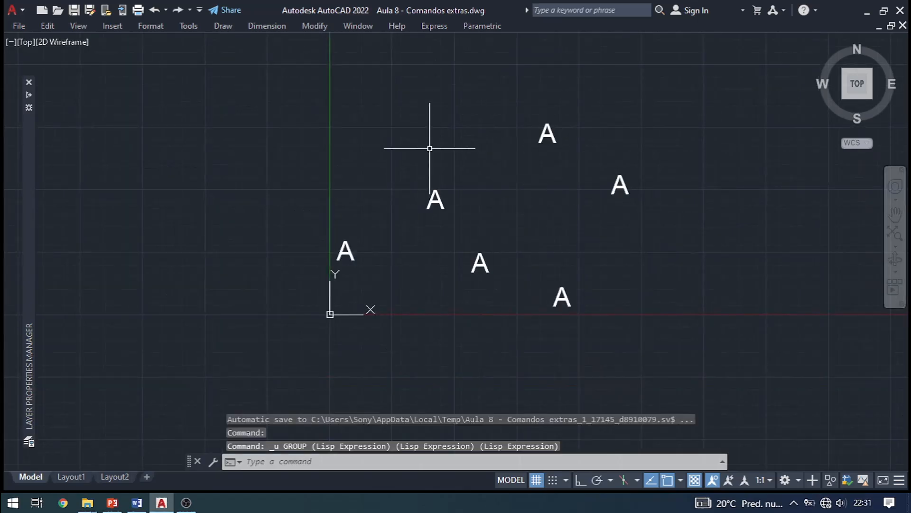
# Step: Erase all six "A" texts from the drawing
pyautogui.scroll(2, 453, 222)
pyautogui.moveTo(456, 224); pyautogui.dragTo(409, 252, button='middle')
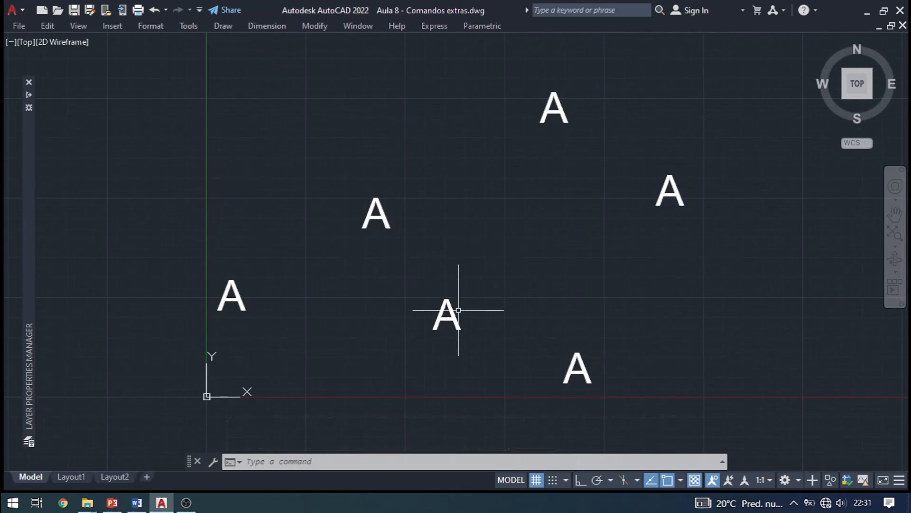
pyautogui.scroll(-2, 455, 310)
pyautogui.scroll(2, 458, 310)
pyautogui.scroll(-2, 518, 280)
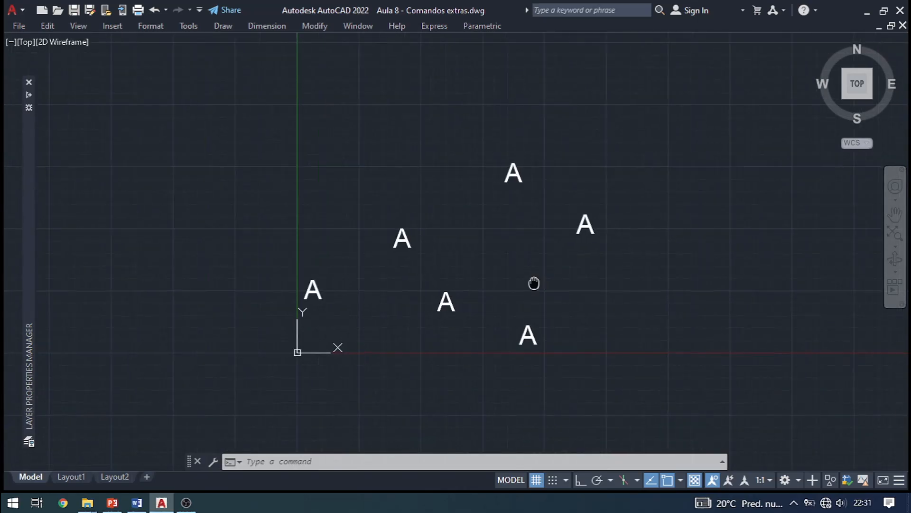
pyautogui.moveTo(533, 283); pyautogui.dragTo(491, 279, button='middle')
pyautogui.click(621, 112)
pyautogui.click(203, 362)
pyautogui.write('e')
pyautogui.press('Return')
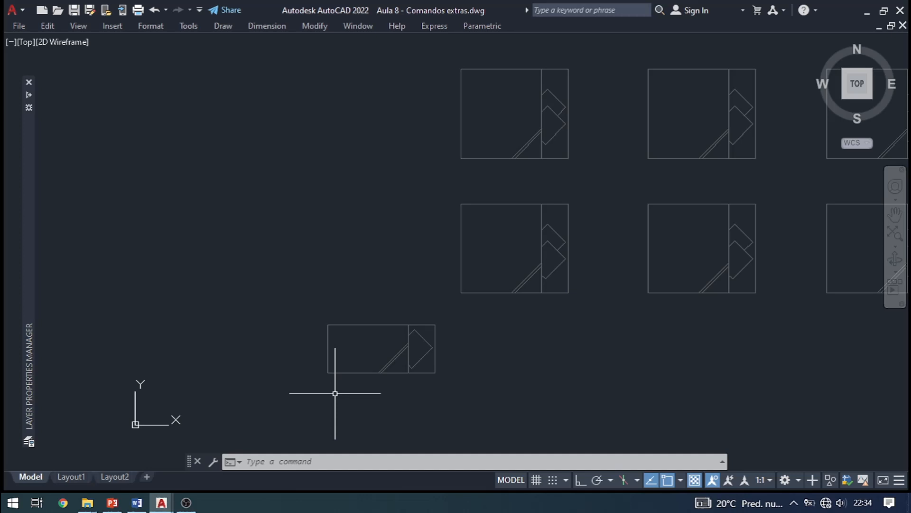
pyautogui.scroll(-4, 272, 333)
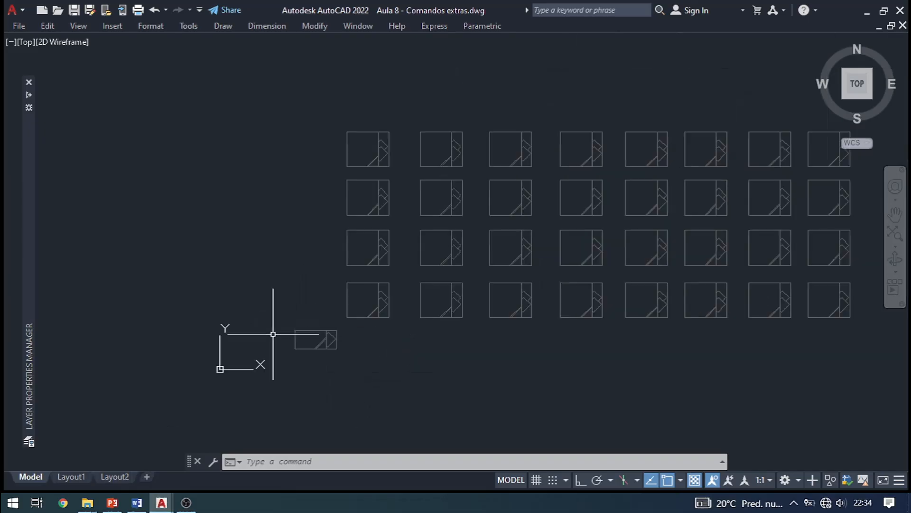
pyautogui.scroll(5, 273, 333)
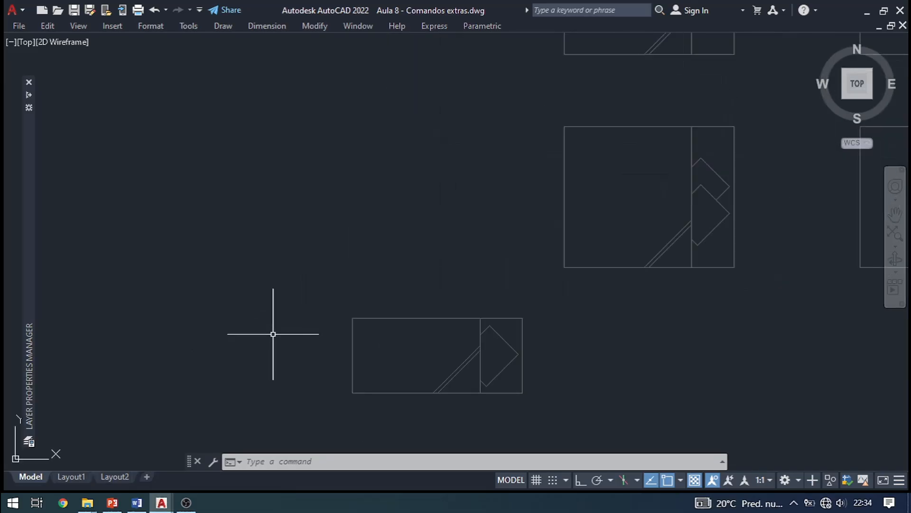
# Step: Open the CAMA SOLTEIRO block in the Block Editor and examine the base point on the headboard-side edge
pyautogui.click(544, 357)
pyautogui.scroll(2, 519, 359)
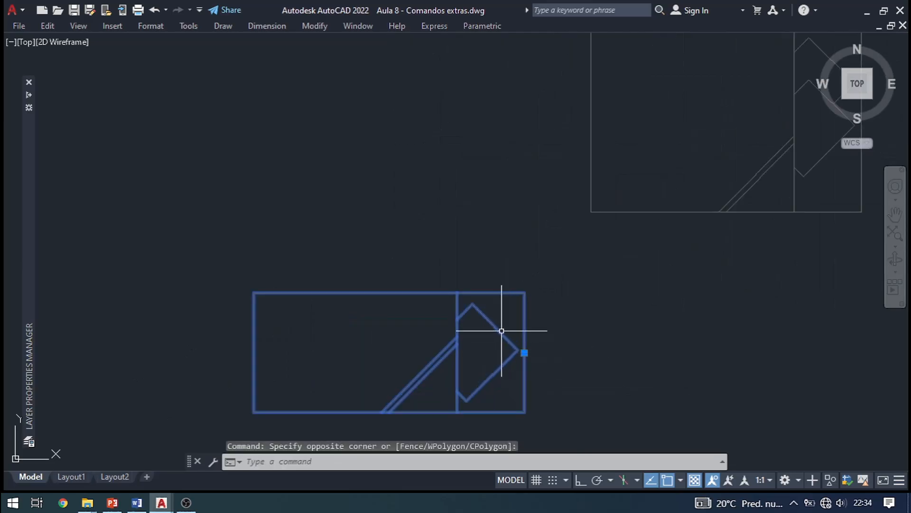
pyautogui.doubleClick(507, 326)
pyautogui.click(433, 342)
pyautogui.moveTo(765, 240); pyautogui.dragTo(682, 253, button='middle')
pyautogui.scroll(2, 688, 237)
pyautogui.click(676, 207)
pyautogui.click(745, 277)
pyautogui.scroll(1, 723, 262)
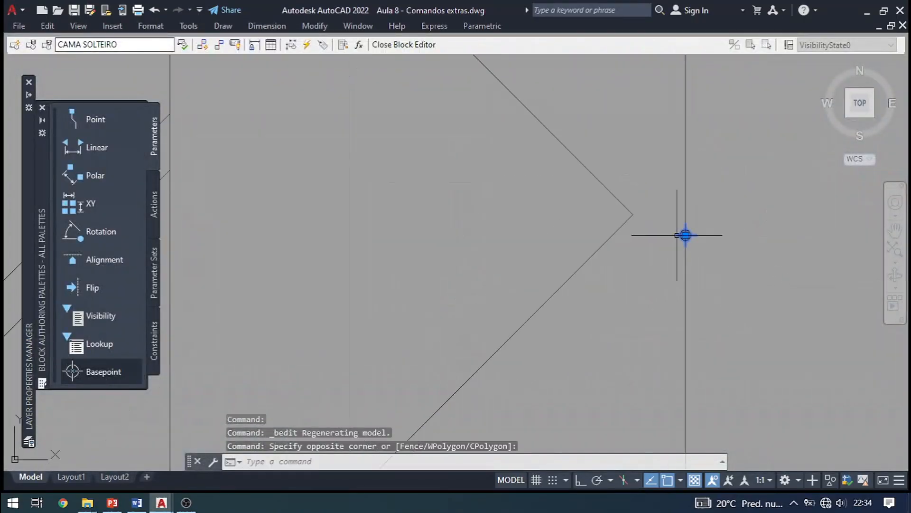
pyautogui.scroll(-5, 655, 249)
pyautogui.scroll(-2, 656, 248)
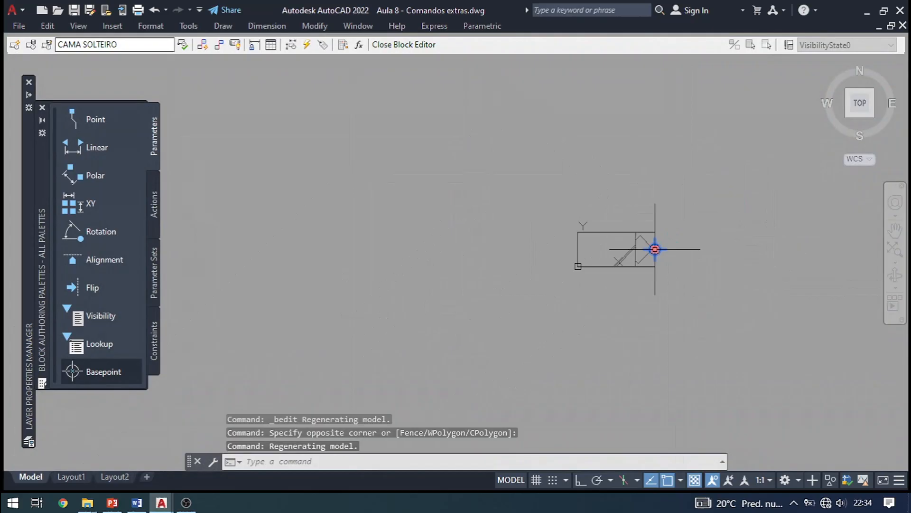
# Step: Undo the block editing session to return from the Block Editor to the drawing
pyautogui.press('Escape')
pyautogui.hotkey('ctrl', 'z')
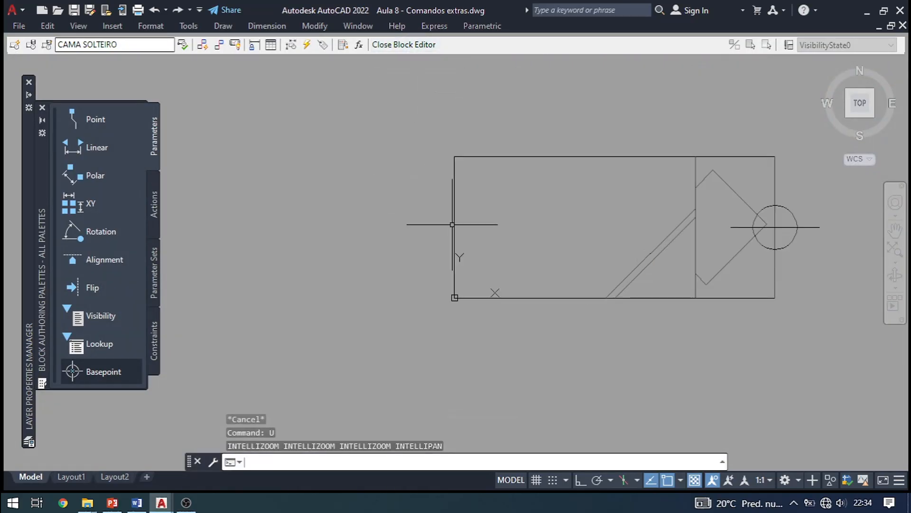
pyautogui.hotkey('ctrl', 'z')
pyautogui.scroll(-4, 451, 294)
pyautogui.scroll(2, 475, 306)
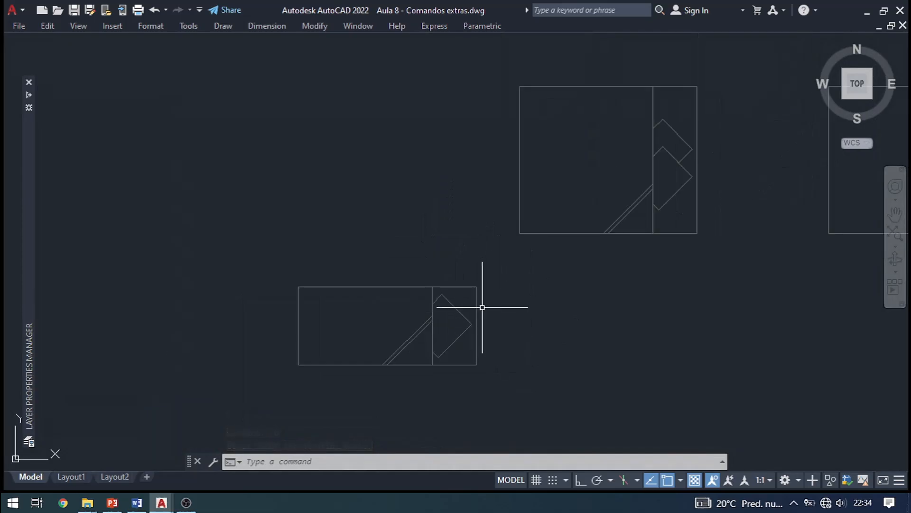
pyautogui.press('Escape')
pyautogui.press('Escape')
pyautogui.press('Escape')
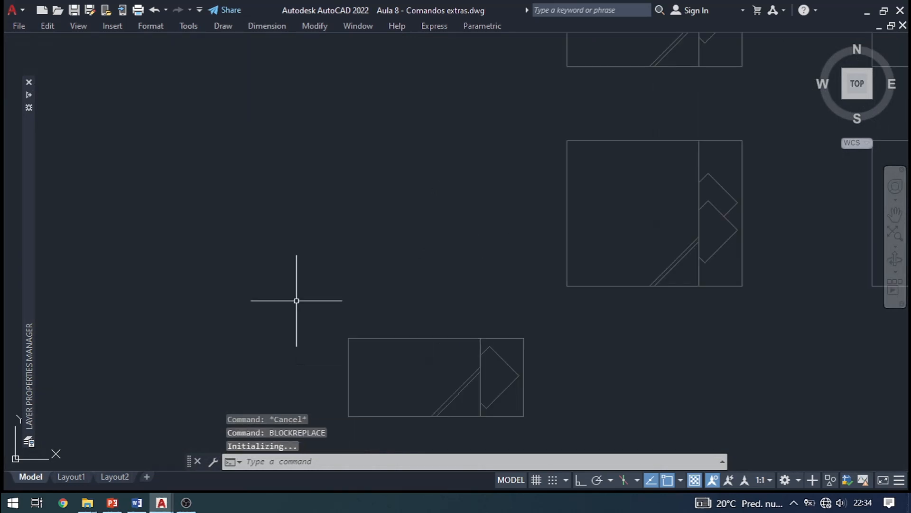
pyautogui.scroll(-2, 302, 287)
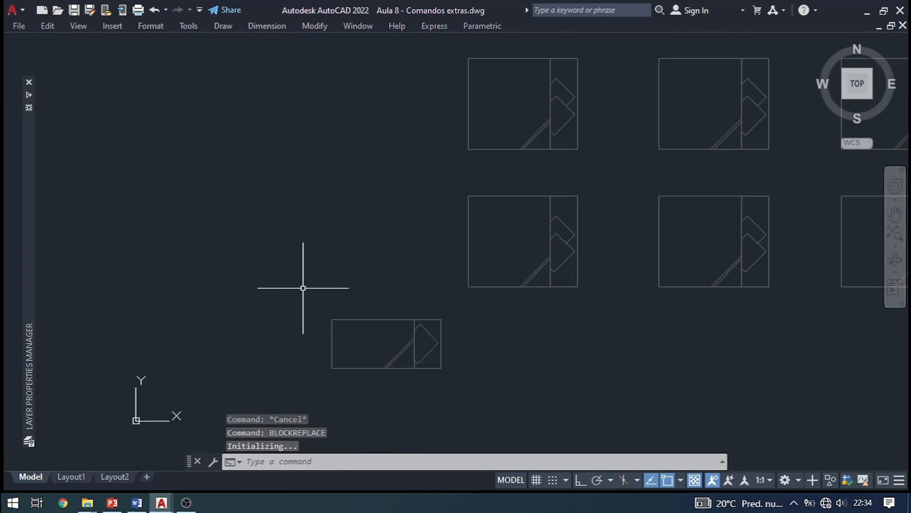
pyautogui.click(338, 288)
pyautogui.click(313, 327)
pyautogui.hotkey('ctrl', '1')
pyautogui.press('Escape')
pyautogui.click(541, 317)
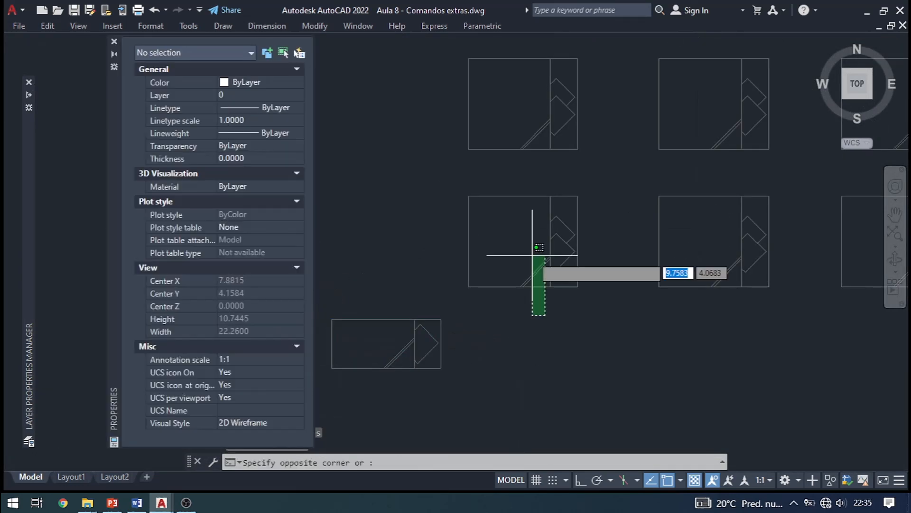
pyautogui.click(503, 306)
pyautogui.hotkey('ctrl', '1')
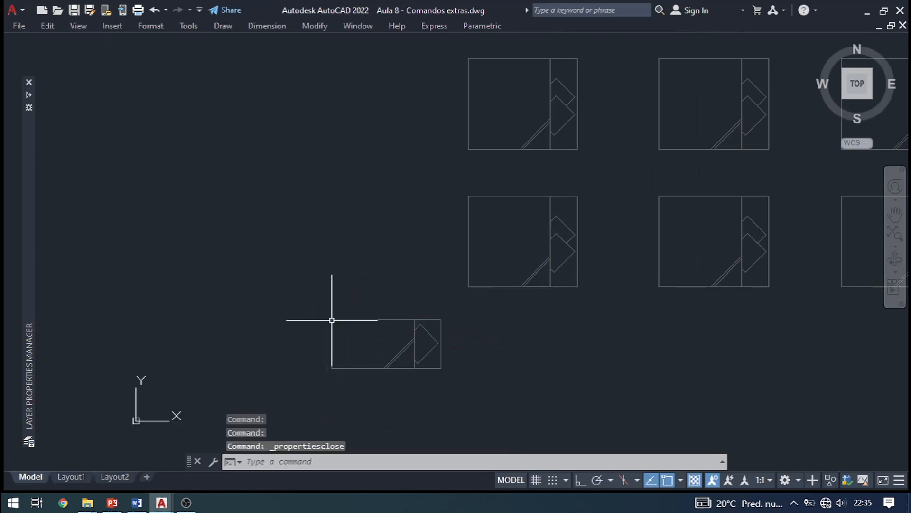
pyautogui.press('Escape')
# Step: Examine the rows of double-bed blocks and the single-bed block beside them
pyautogui.scroll(-4, 281, 326)
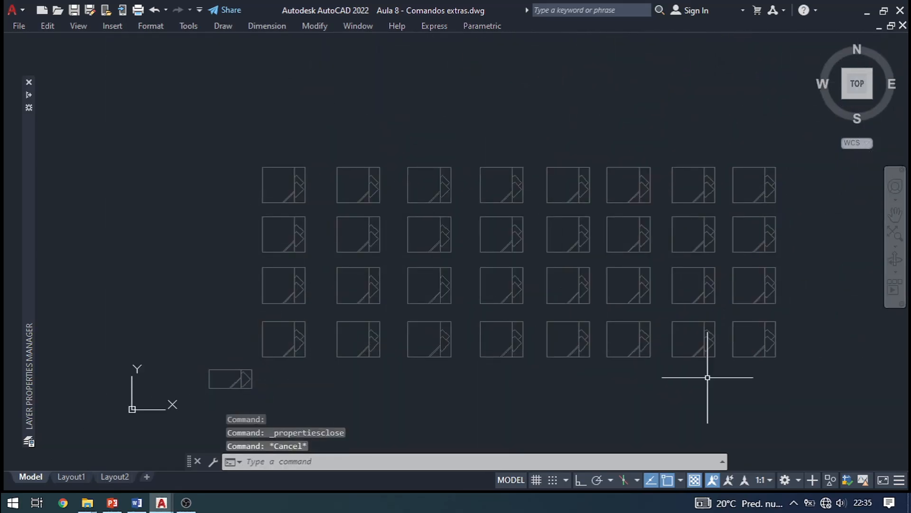
pyautogui.scroll(6, 182, 399)
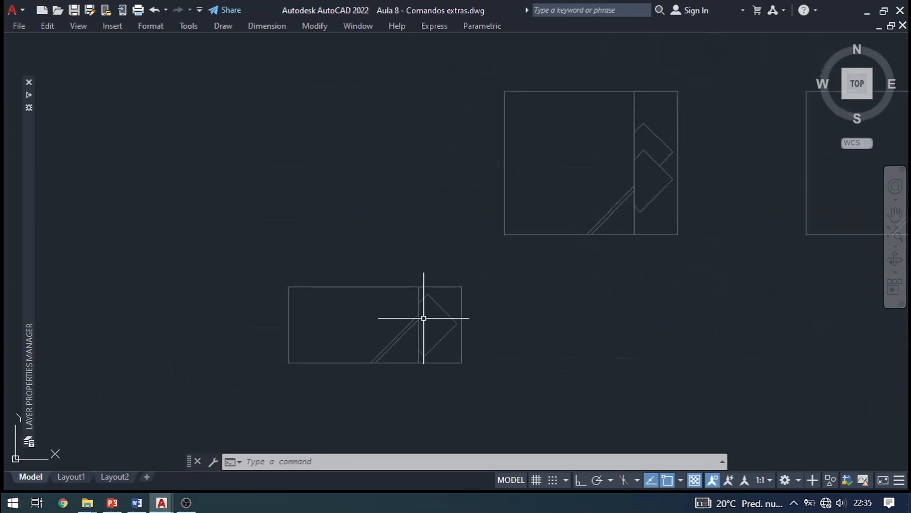
pyautogui.scroll(-5, 323, 309)
pyautogui.press('Escape')
pyautogui.scroll(3, 418, 319)
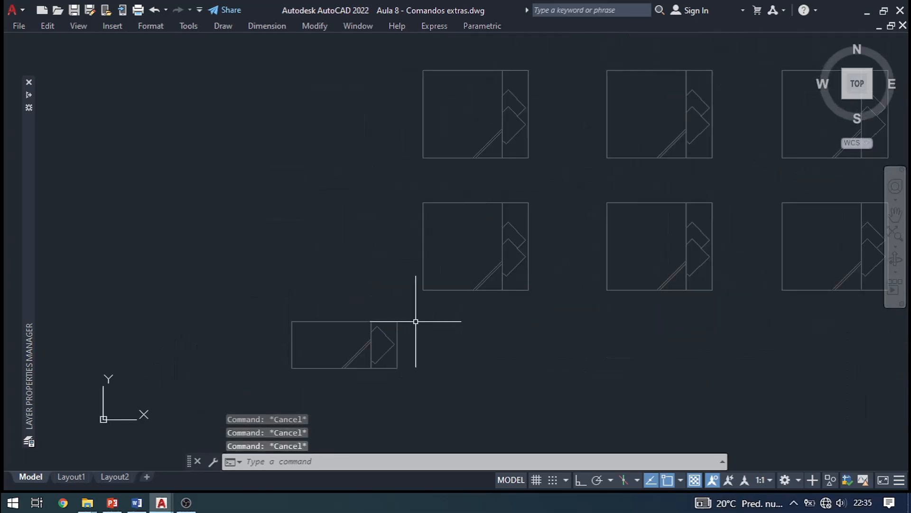
pyautogui.moveTo(677, 207); pyautogui.dragTo(218, 232, button='middle')
pyautogui.scroll(-1, 345, 201)
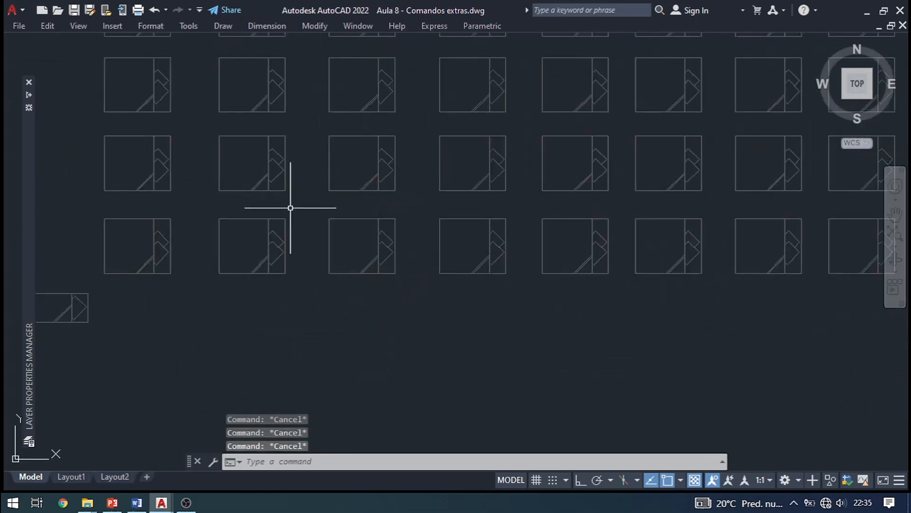
pyautogui.moveTo(289, 207); pyautogui.dragTo(639, 206, button='middle')
pyautogui.scroll(8, 513, 254)
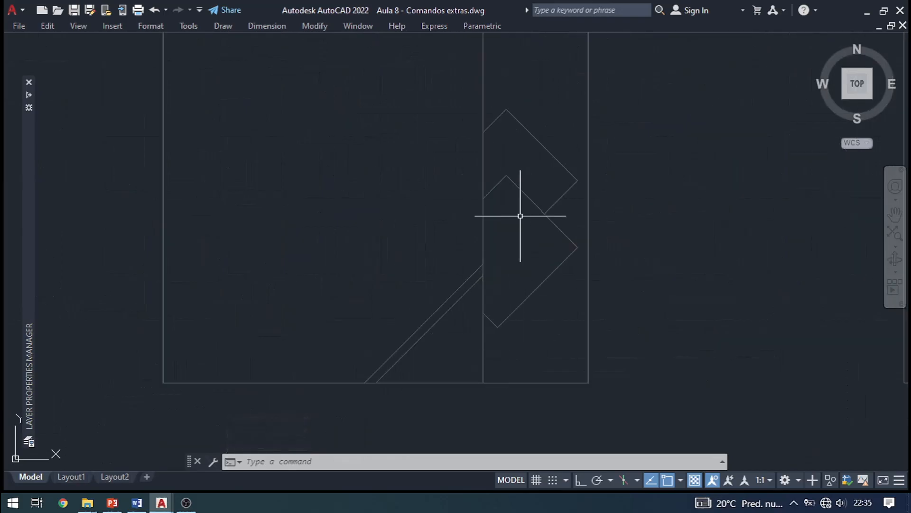
pyautogui.scroll(-4, 474, 252)
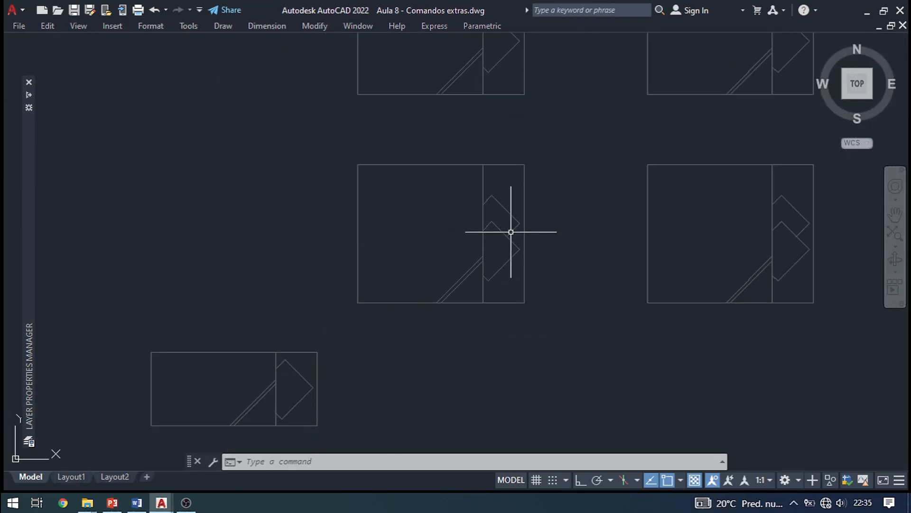
pyautogui.press('Escape')
pyautogui.scroll(4, 515, 292)
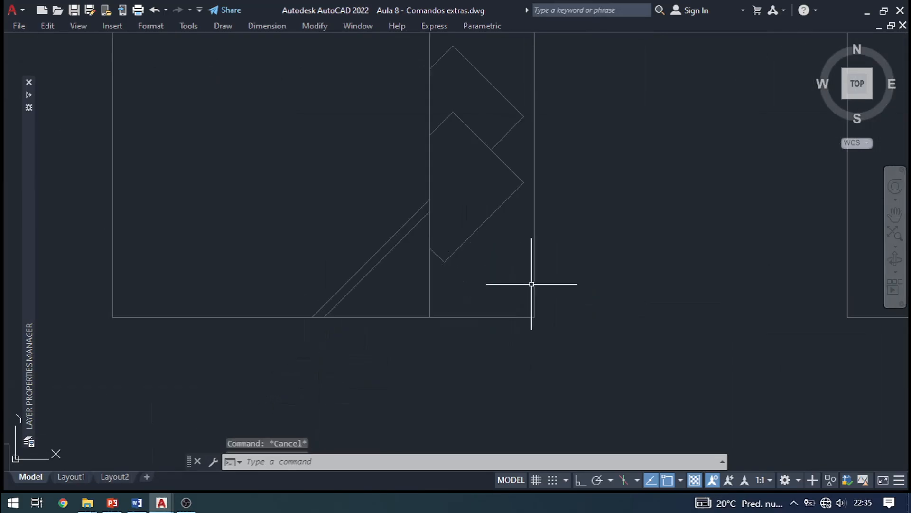
# Step: Check the block name of one double bed in its properties, and clear the selection
pyautogui.click(532, 284)
pyautogui.hotkey('ctrl', '1')
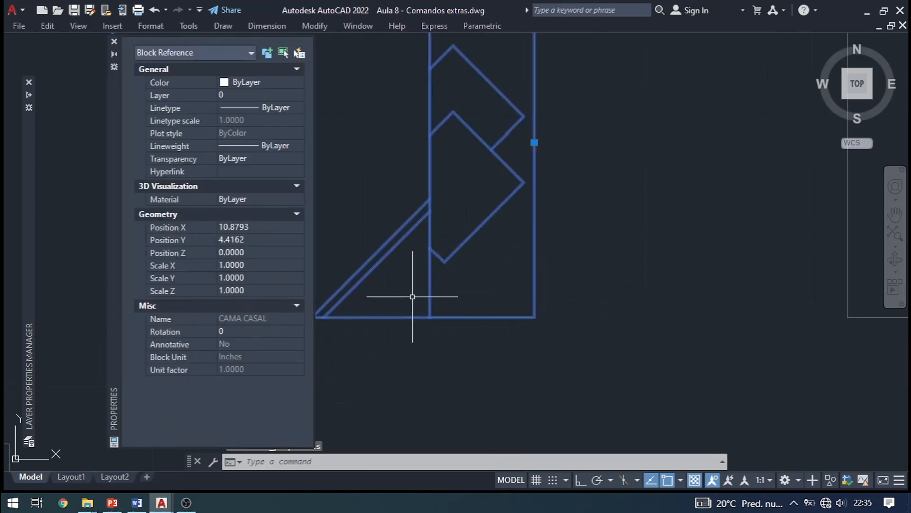
pyautogui.hotkey('ctrl', '1')
pyautogui.press('Escape')
pyautogui.press('Escape')
# Step: Check the block name of the single bed in its properties, and clear the selection
pyautogui.scroll(-2, 268, 344)
pyautogui.moveTo(469, 279); pyautogui.dragTo(346, 319)
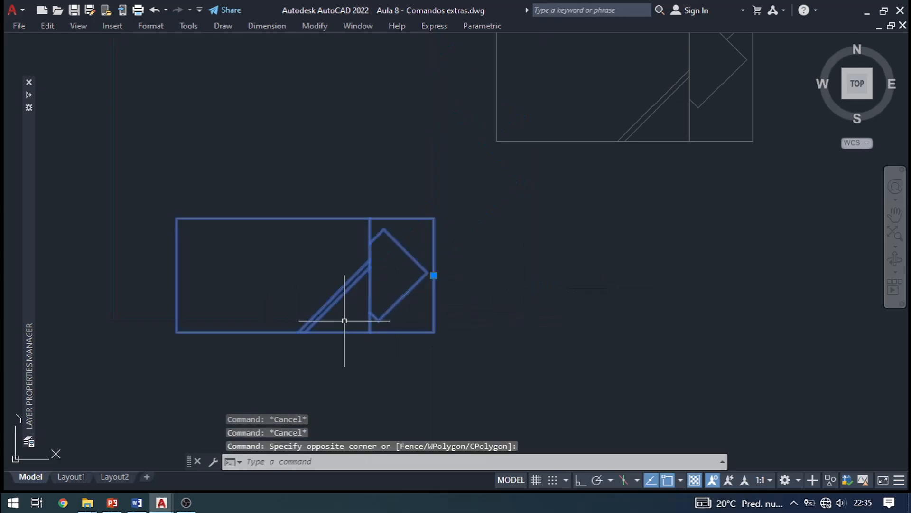
pyautogui.hotkey('ctrl', '1')
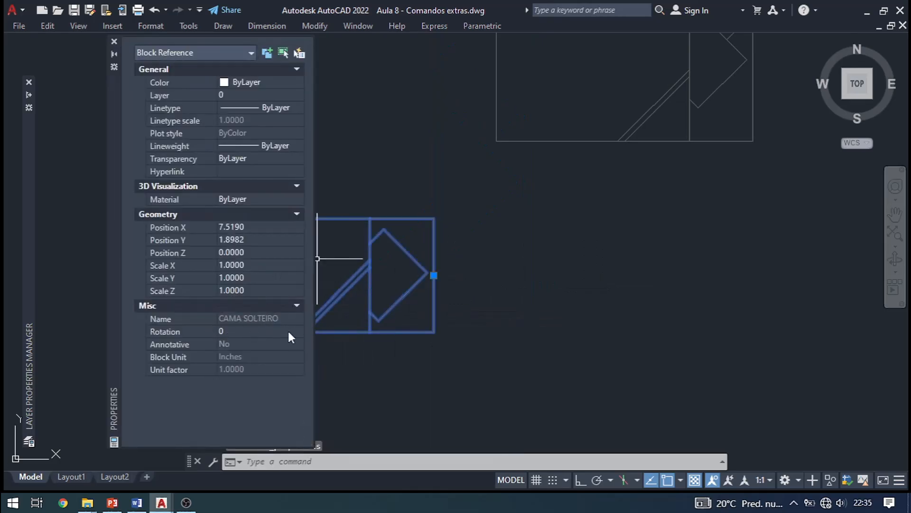
pyautogui.hotkey('ctrl', '1')
pyautogui.press('Escape')
pyautogui.press('Escape')
pyautogui.scroll(-1, 426, 305)
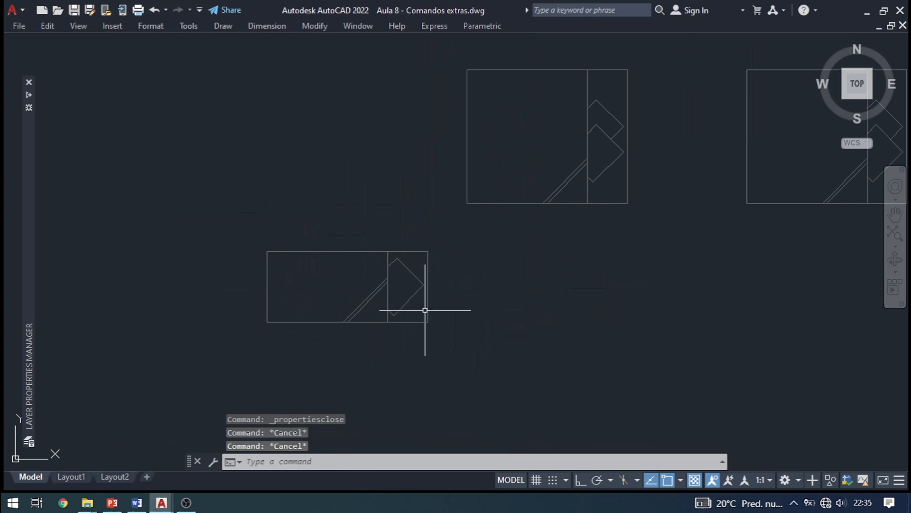
# Step: Run BLOCKREPLACE and choose CAMA CASAL as the block to be replaced
pyautogui.write('BLOCK')
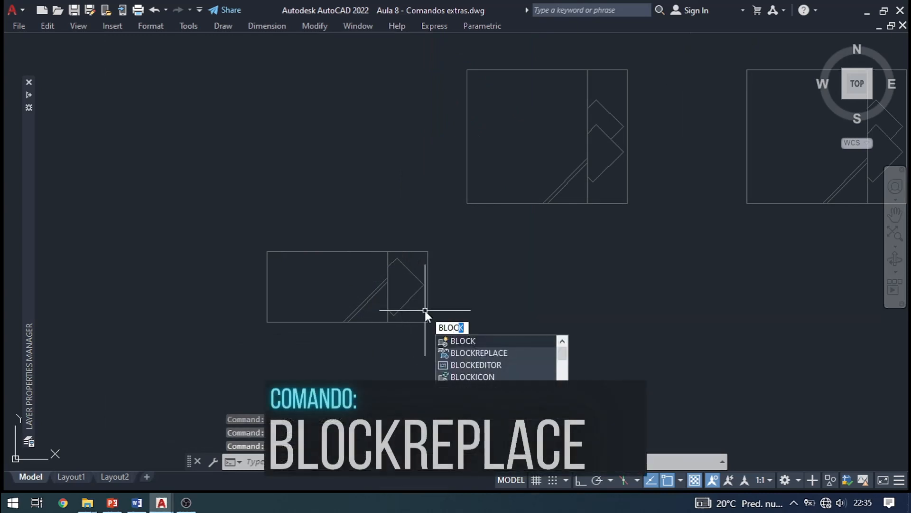
pyautogui.write('REPLACE')
pyautogui.press('Return')
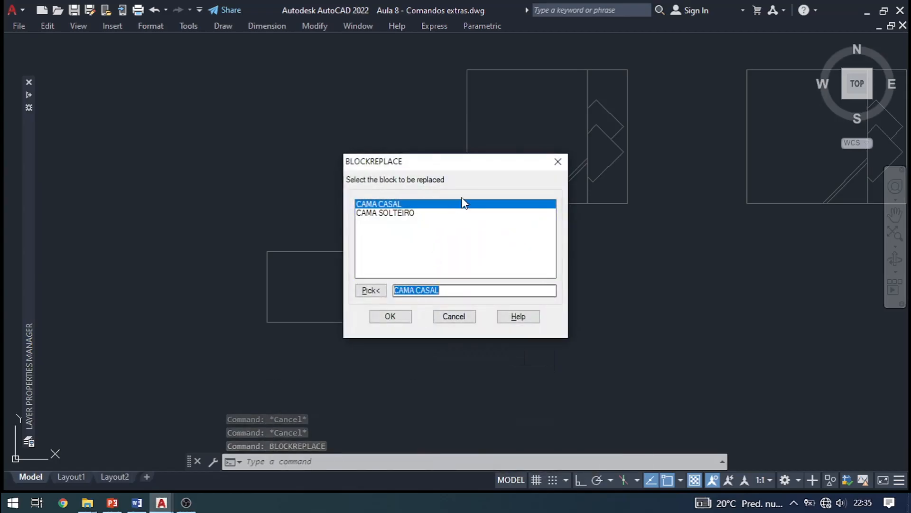
pyautogui.moveTo(507, 166)
pyautogui.mouseDown()
pyautogui.moveTo(421, 172)
pyautogui.moveTo(355, 135)
pyautogui.mouseUp()
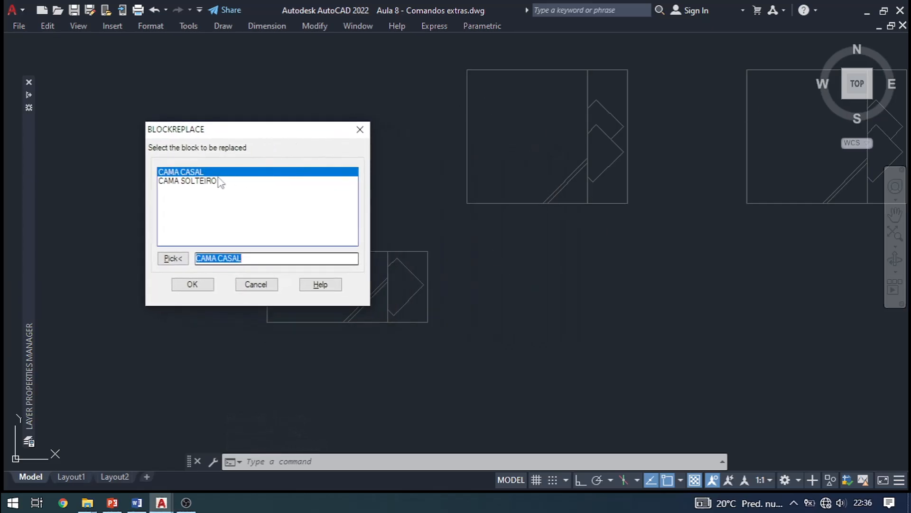
pyautogui.click(202, 173)
pyautogui.click(191, 285)
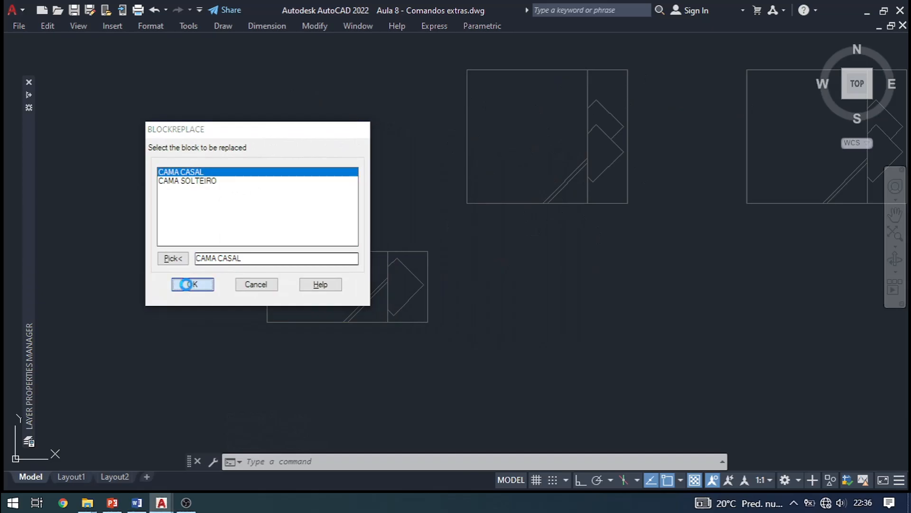
# Step: Replace the CAMA CASAL blocks with CAMA SOLTEIRO, accepting the purge of unreferenced items when finished
pyautogui.moveTo(451, 169); pyautogui.dragTo(189, 78)
pyautogui.click(137, 123)
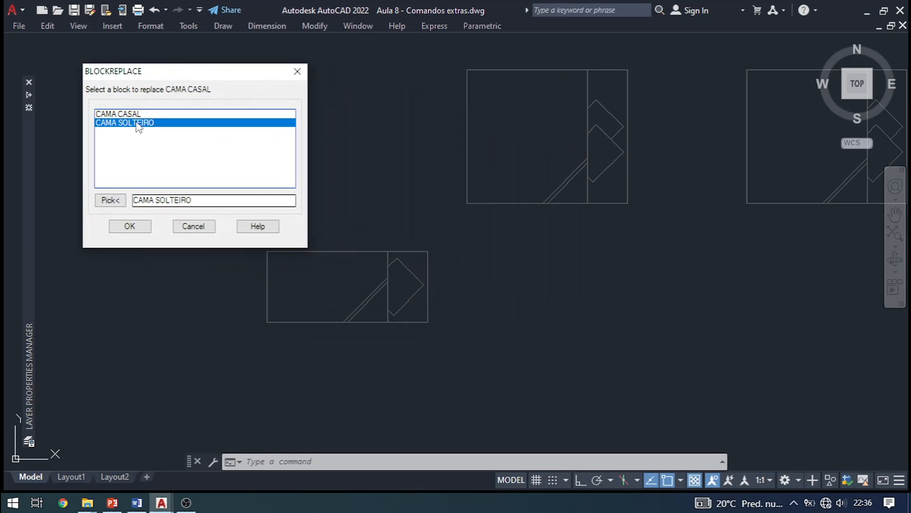
pyautogui.click(130, 226)
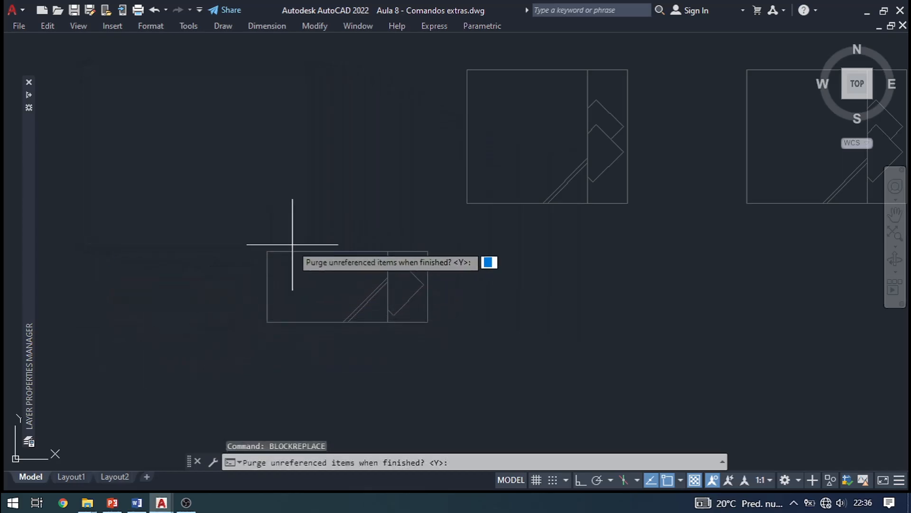
pyautogui.scroll(-4, 371, 254)
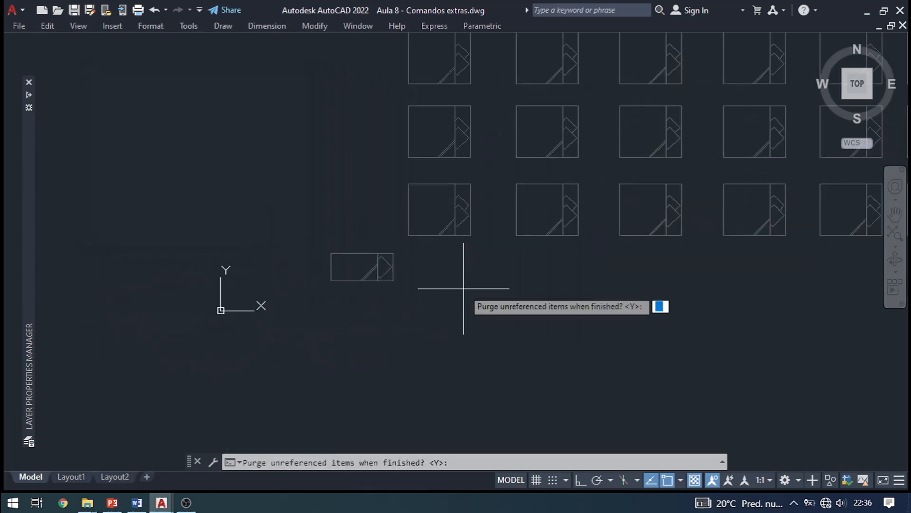
pyautogui.scroll(-5, 425, 380)
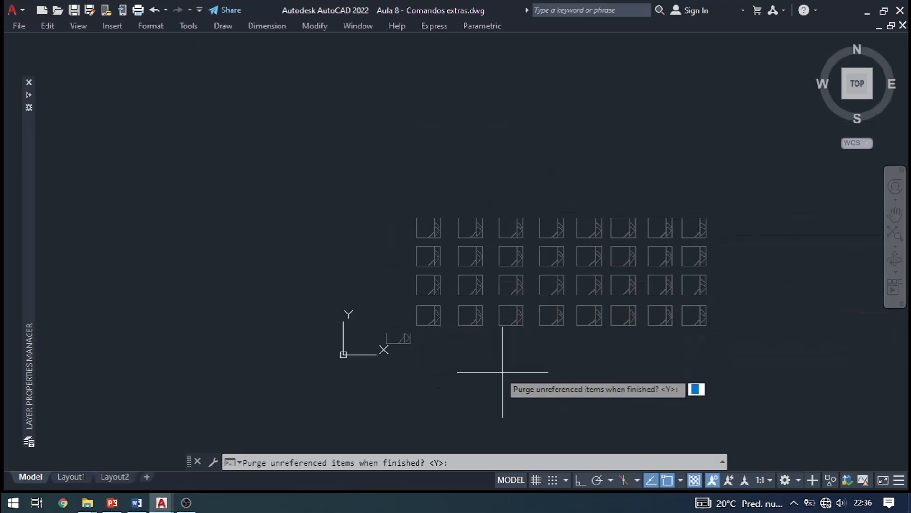
pyautogui.scroll(3, 437, 354)
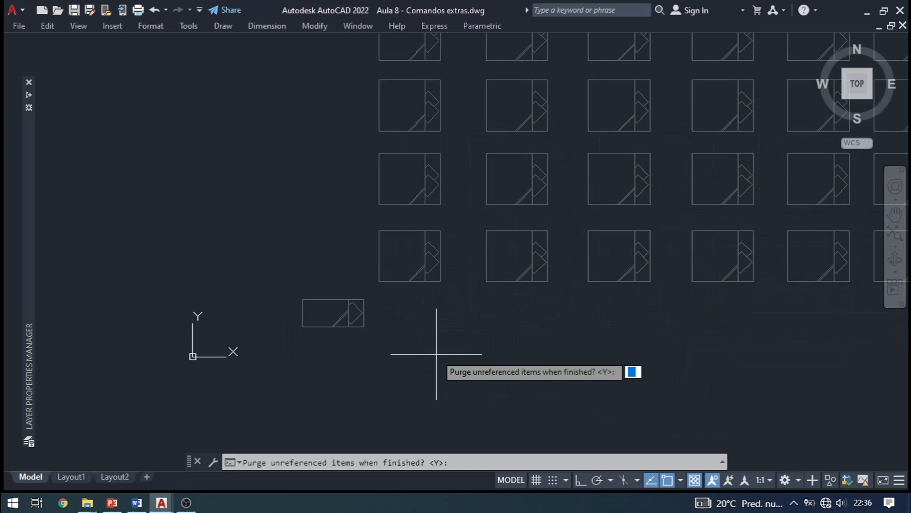
pyautogui.scroll(-4, 436, 353)
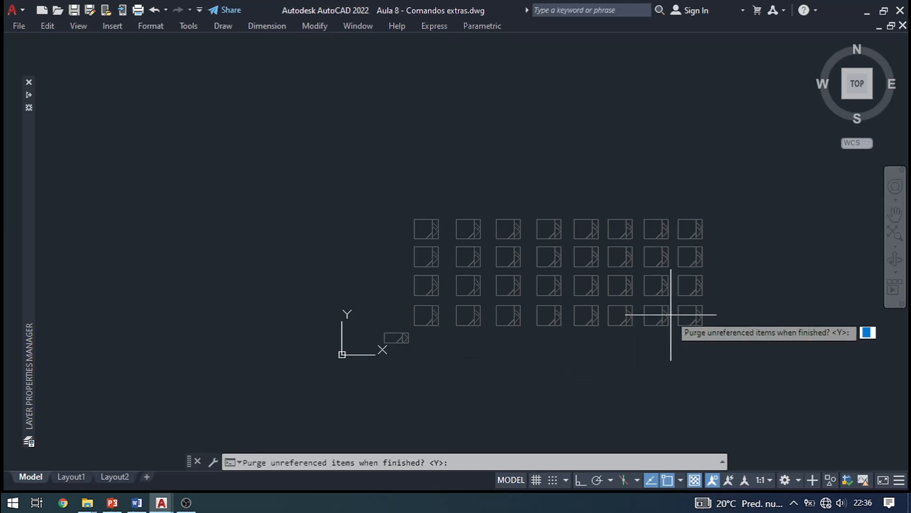
pyautogui.scroll(2, 674, 314)
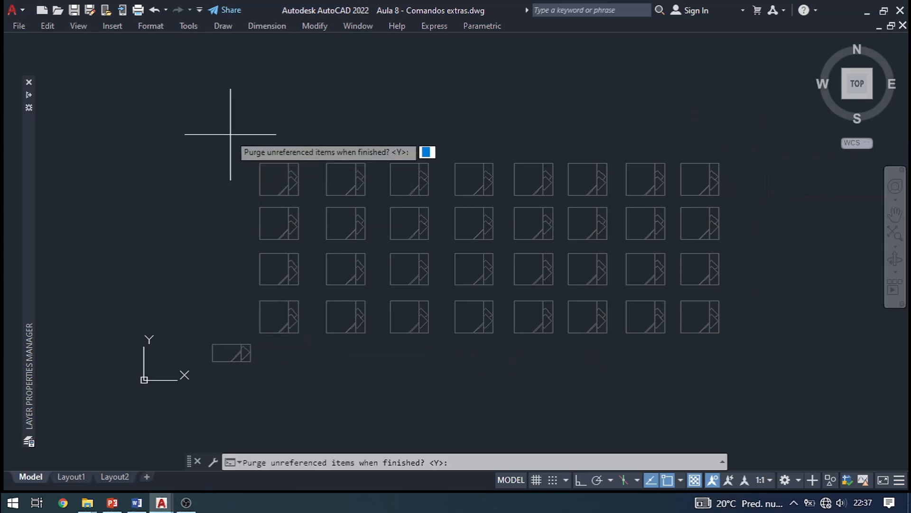
pyautogui.press('Return')
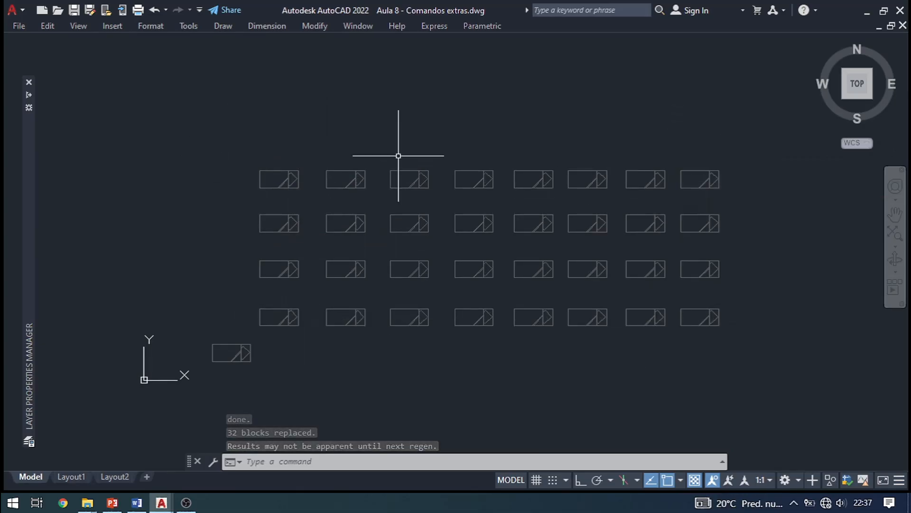
# Step: Check the list of existing block names in the Block Definition dialog, cancel it, and undo the BLOCK command
pyautogui.write('BLOCK')
pyautogui.press('Return')
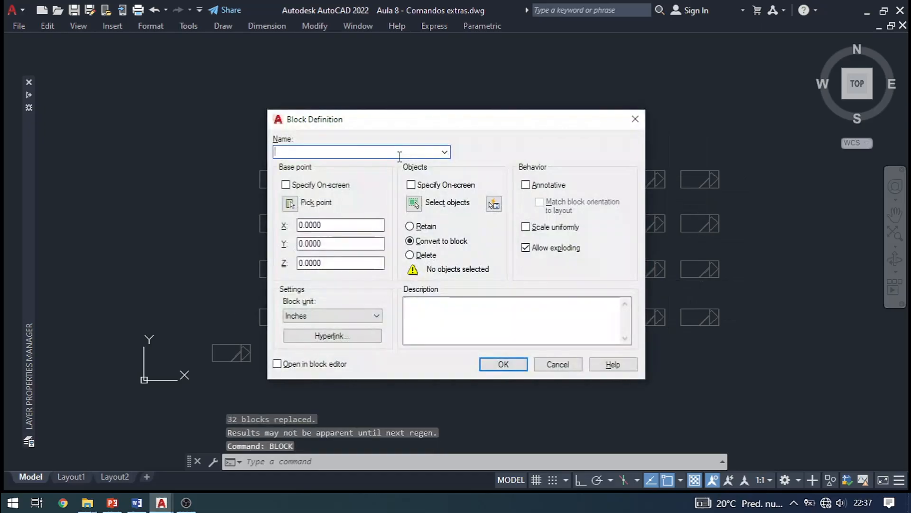
pyautogui.click(445, 152)
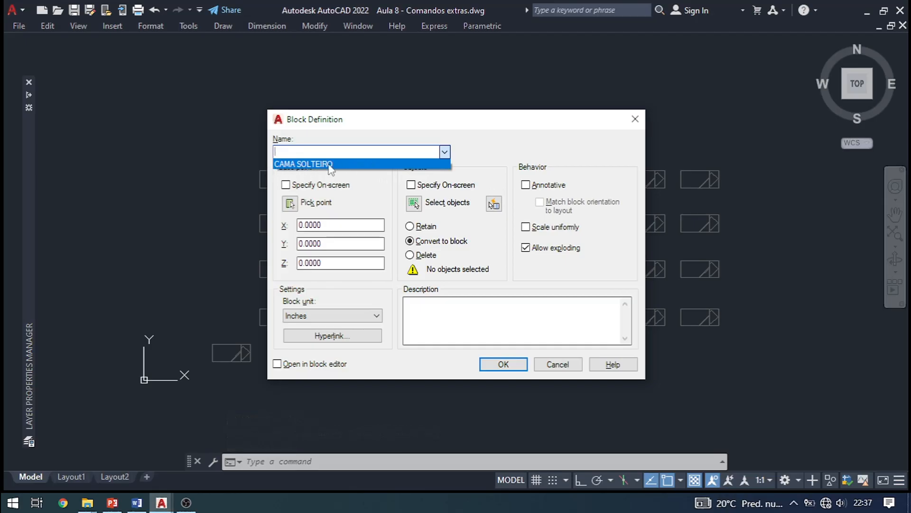
pyautogui.press('Escape')
pyautogui.press('Escape')
pyautogui.press('Escape')
pyautogui.press('Escape')
pyautogui.press('Escape')
pyautogui.hotkey('ctrl', 'z')
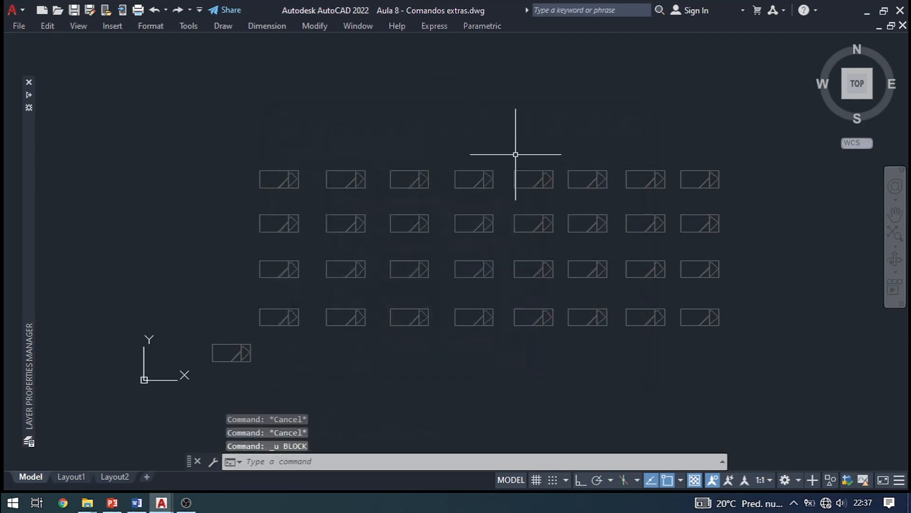
# Step: Undo the block replacement and check the existing block names in the Block Definition dialog, cancelling it without changes
pyautogui.hotkey('ctrl', 'z')
pyautogui.scroll(-3, 528, 170)
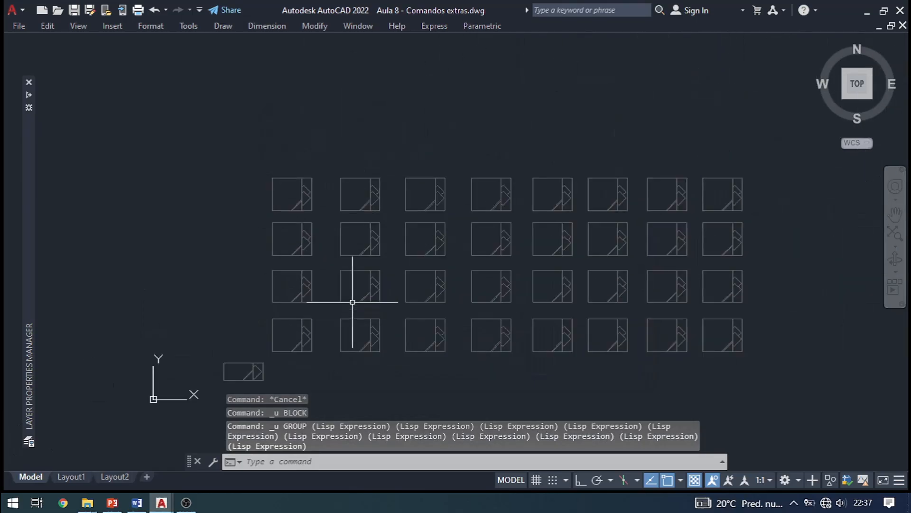
pyautogui.write('block')
pyautogui.press('Return')
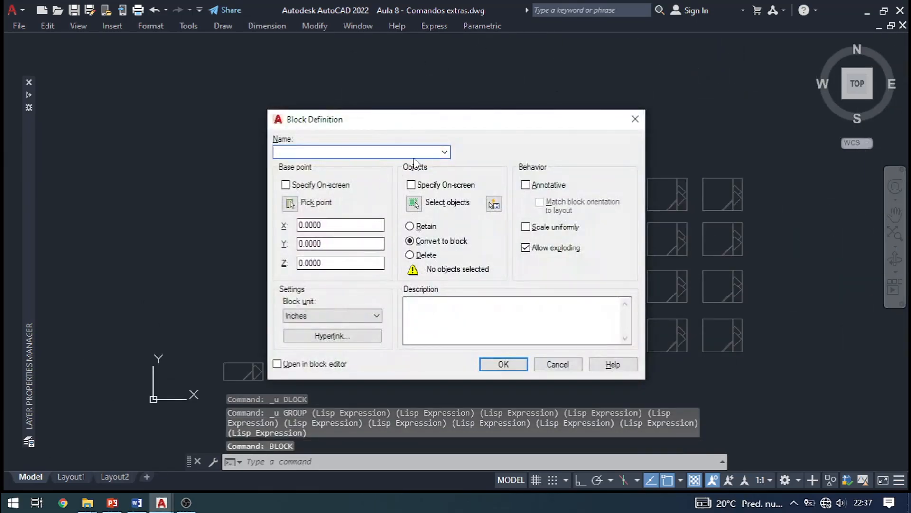
pyautogui.click(445, 152)
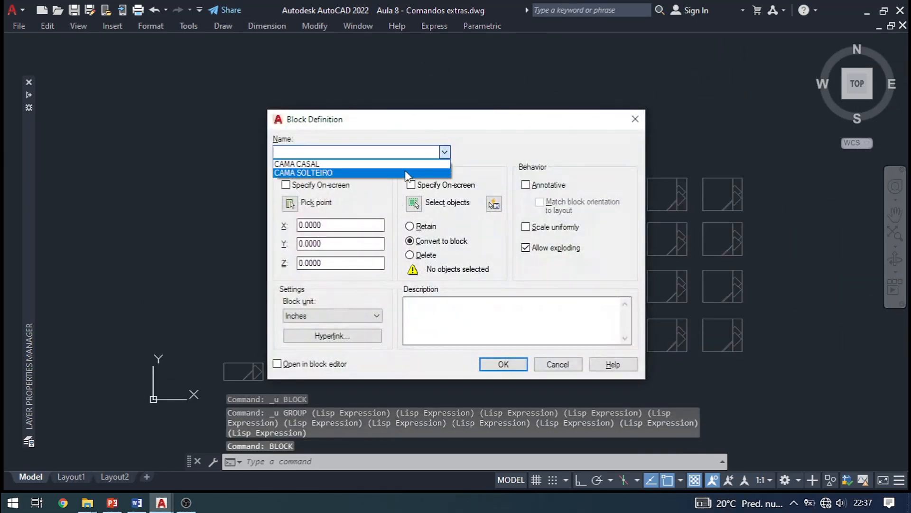
pyautogui.click(193, 48)
pyautogui.press('Escape')
pyautogui.press('Escape')
pyautogui.press('Escape')
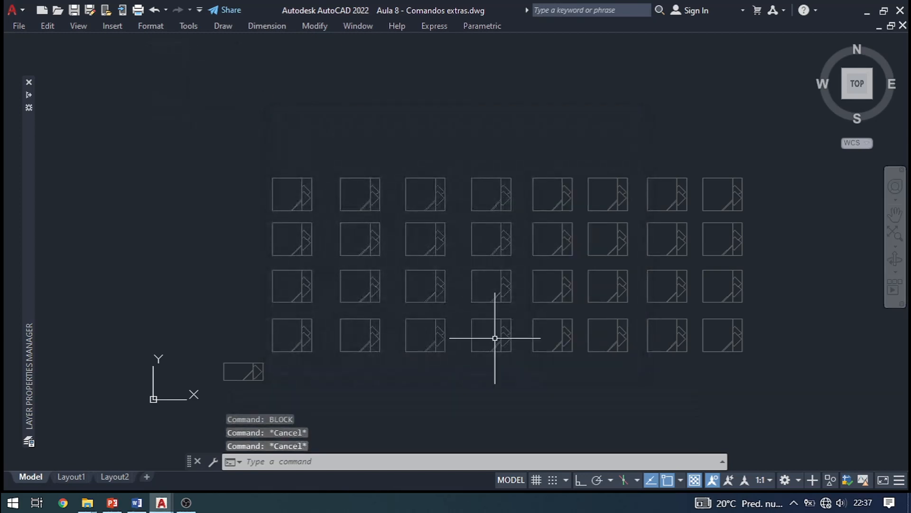
# Step: Run BLOCKREPLACE and replace the CAMA CASAL blocks with CAMA SOLTEIRO
pyautogui.moveTo(495, 337)
pyautogui.mouseDown(button='middle')
pyautogui.moveTo(458, 266)
pyautogui.moveTo(476, 249)
pyautogui.moveTo(488, 277)
pyautogui.mouseUp(button='middle')
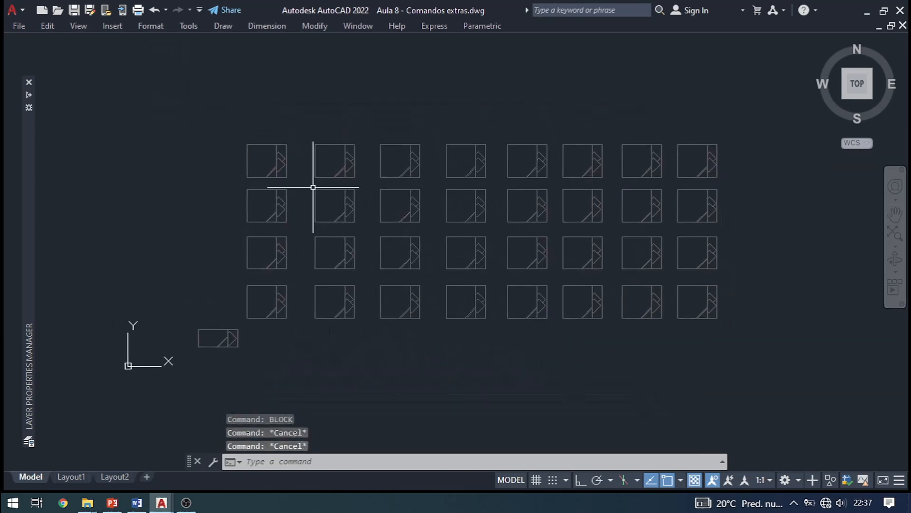
pyautogui.write('BLOCKRE')
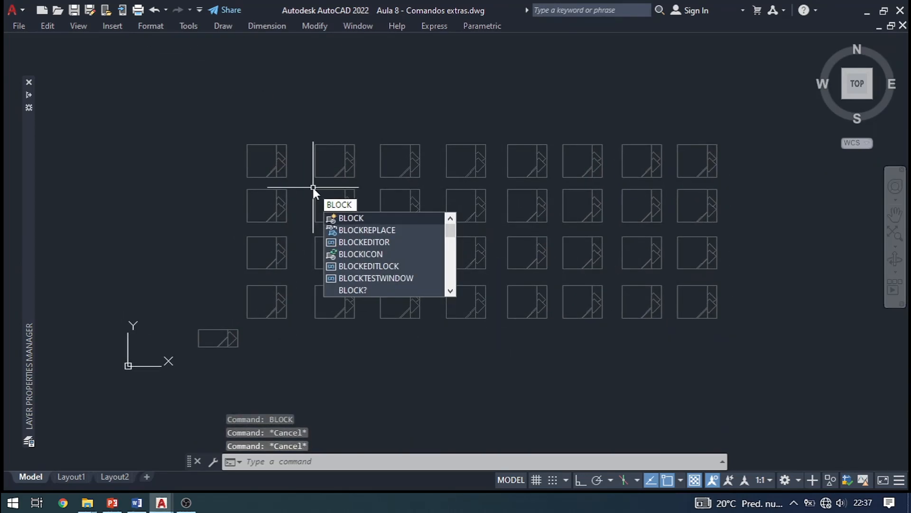
pyautogui.write('PLACE')
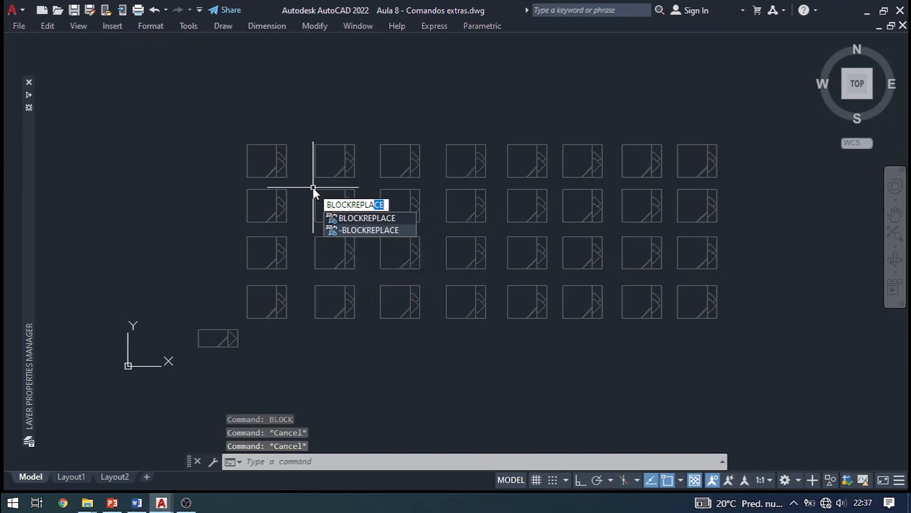
pyautogui.press('Return')
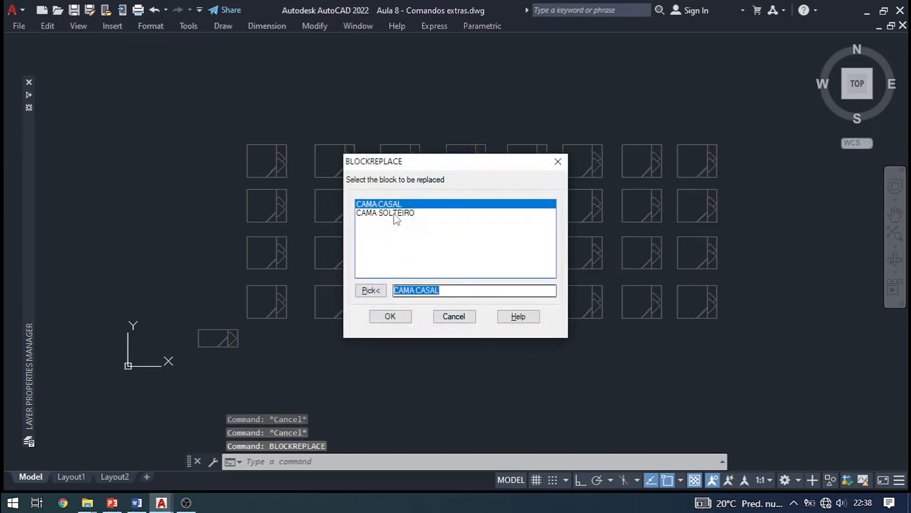
pyautogui.click(403, 321)
pyautogui.click(404, 214)
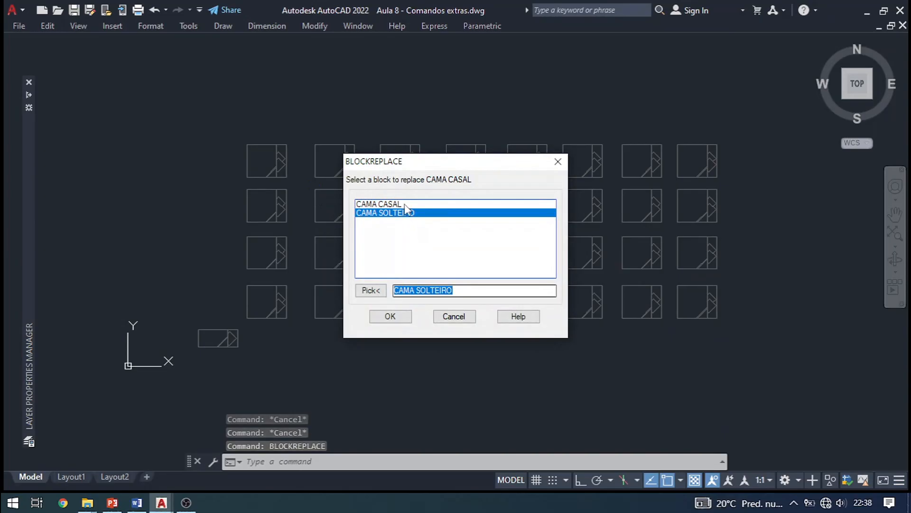
pyautogui.click(399, 318)
pyautogui.press('Return')
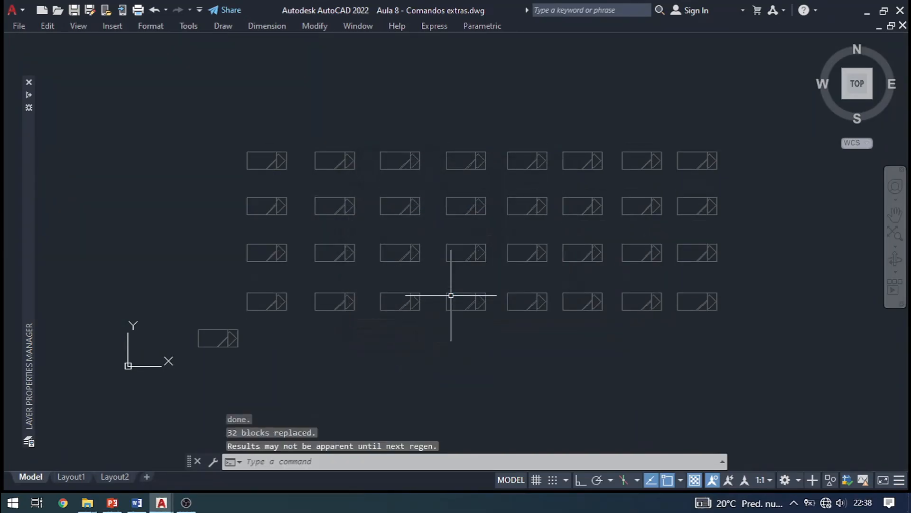
# Step: Examine the replaced bed blocks across the whole array
pyautogui.scroll(2, 472, 311)
pyautogui.scroll(-2, 472, 313)
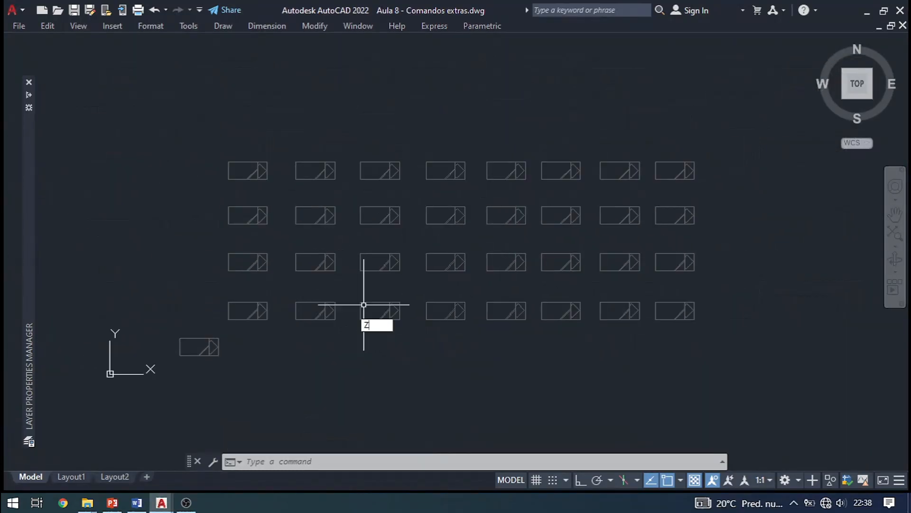
pyautogui.write('z')
pyautogui.press('Return')
pyautogui.click(166, 370)
pyautogui.click(713, 162)
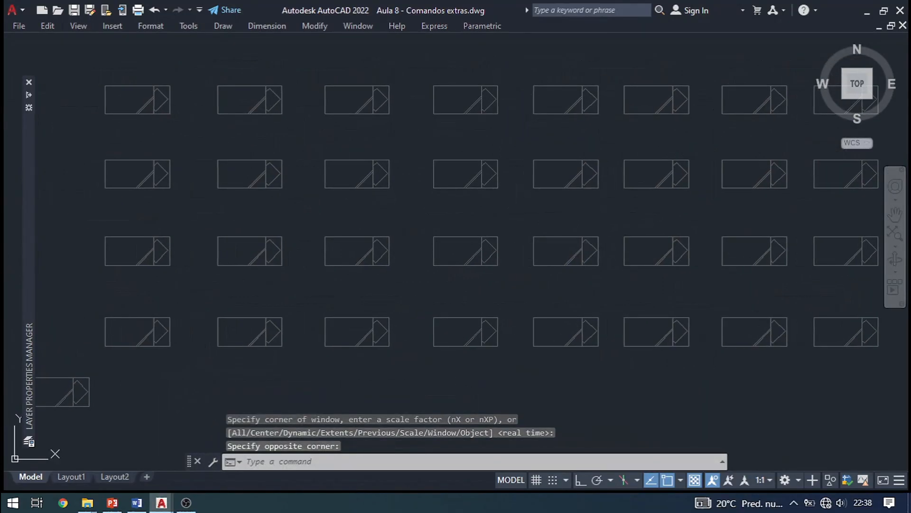
pyautogui.moveTo(584, 215); pyautogui.dragTo(588, 247, button='middle')
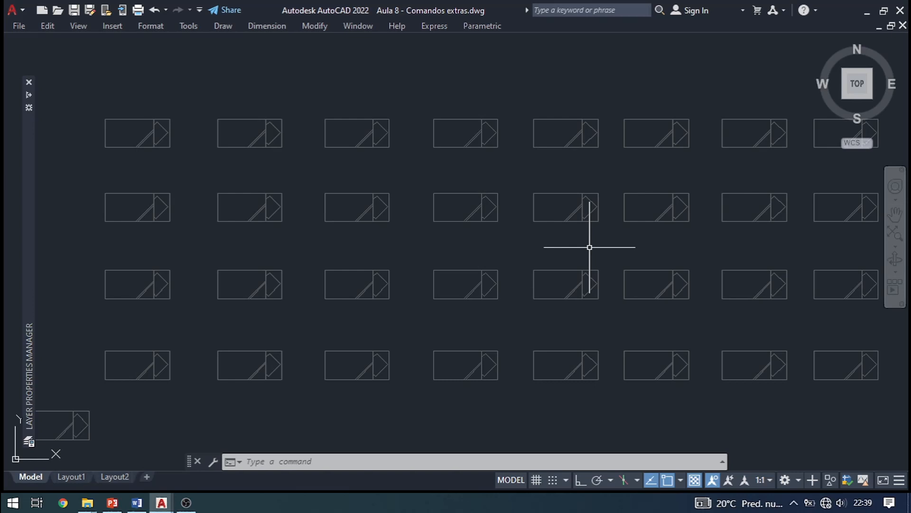
pyautogui.scroll(-2, 404, 252)
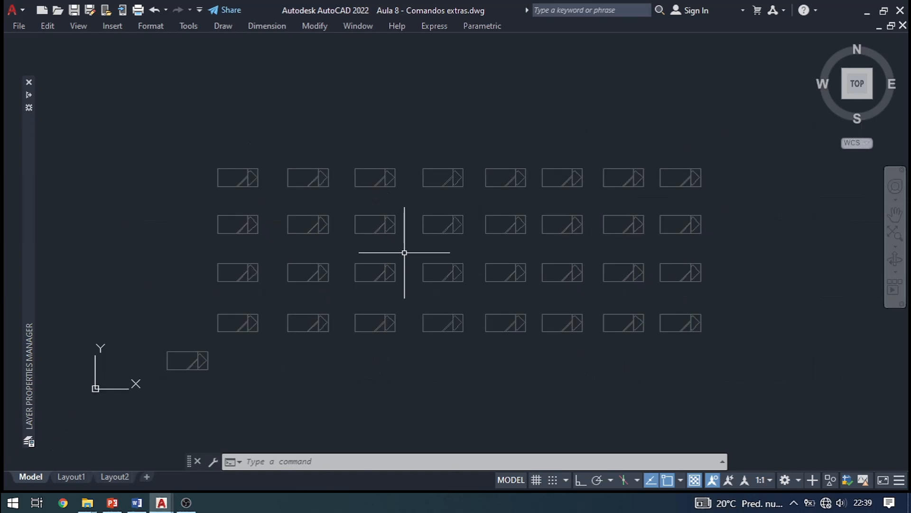
pyautogui.scroll(2, 404, 253)
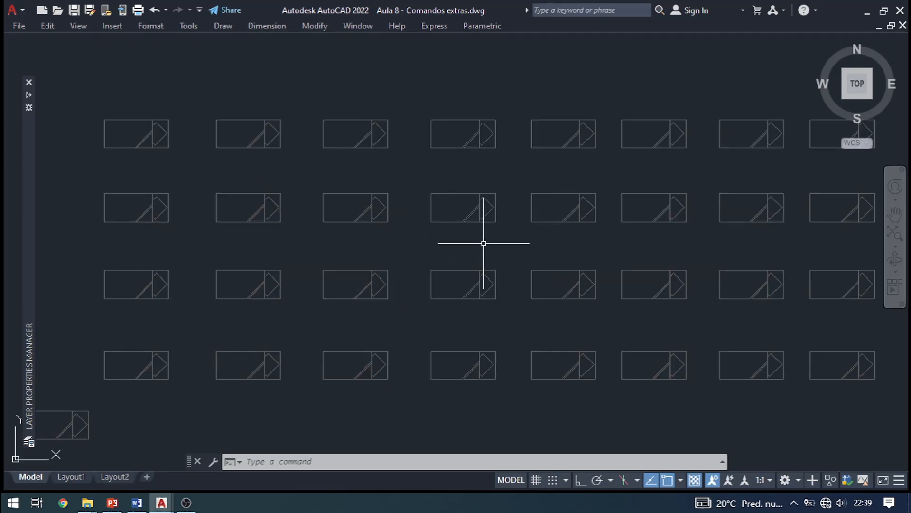
pyautogui.moveTo(527, 240); pyautogui.dragTo(497, 232, button='middle')
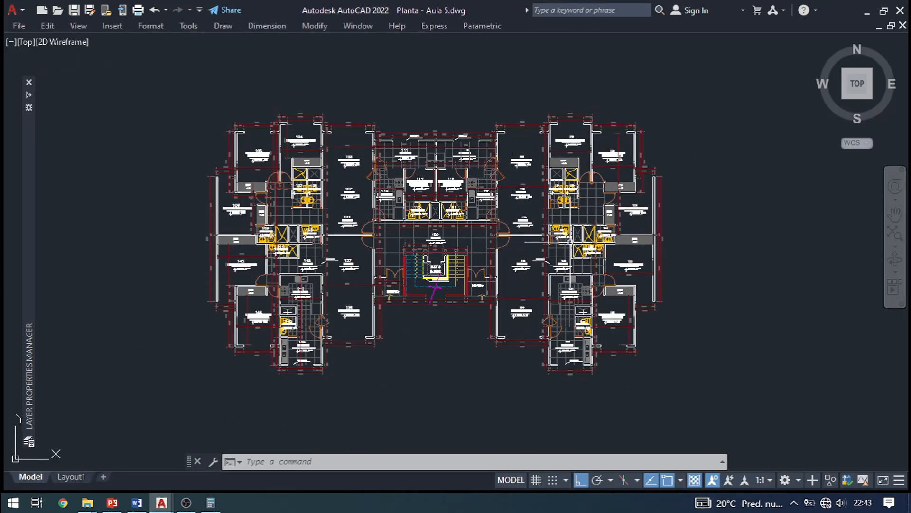
# Step: Examine the room number texts across the floor plan in Planta - Aula 5.dwg, especially number 135 above the SALA label
pyautogui.scroll(4, 531, 266)
pyautogui.scroll(6, 534, 254)
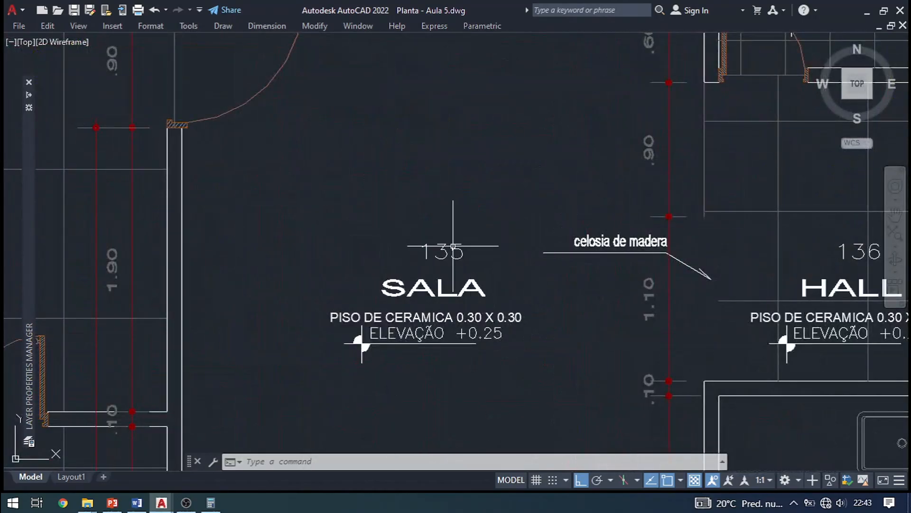
pyautogui.scroll(4, 451, 256)
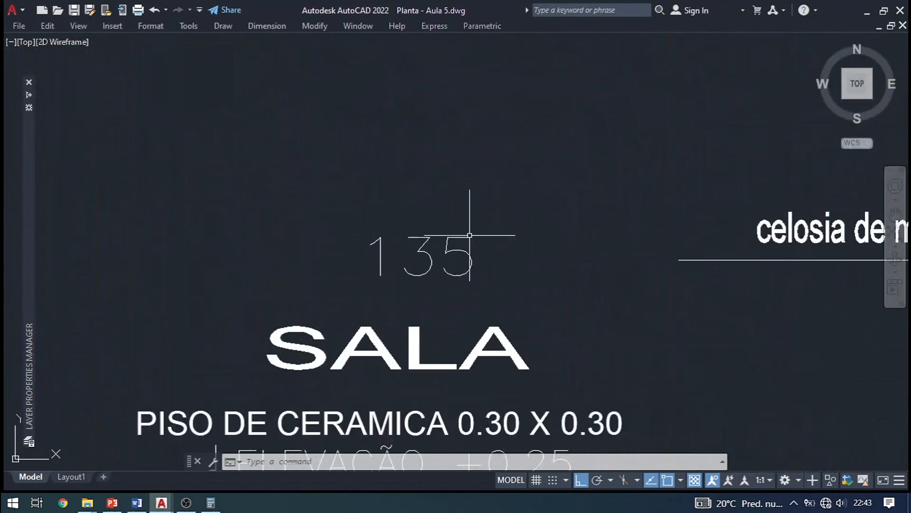
pyautogui.scroll(-10, 373, 201)
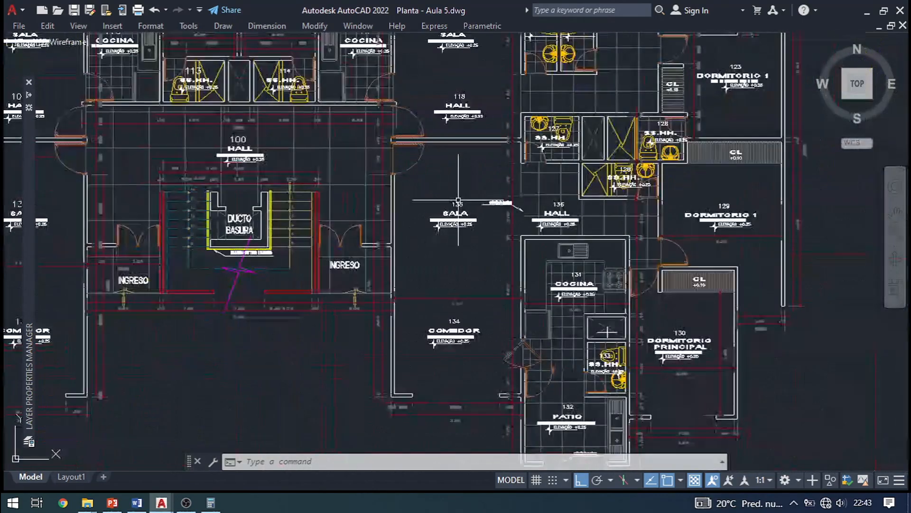
pyautogui.moveTo(304, 196); pyautogui.dragTo(510, 243, button='middle')
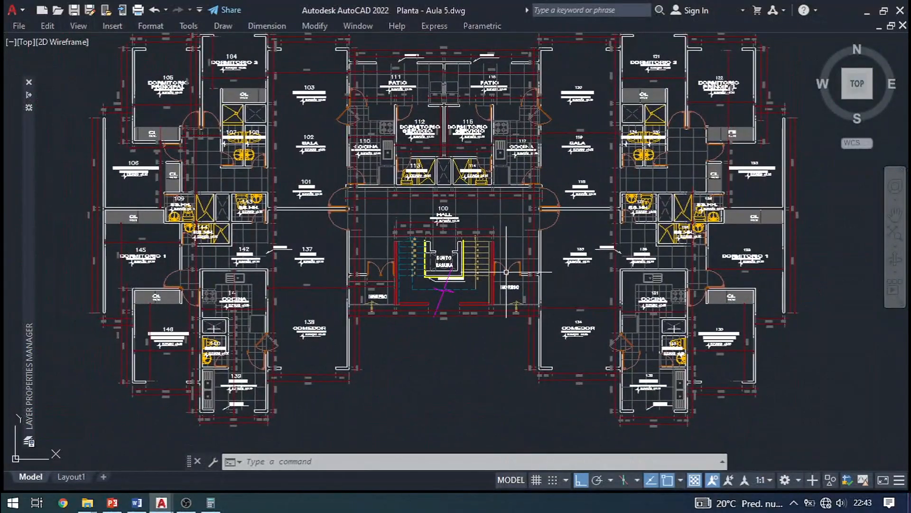
pyautogui.moveTo(604, 266); pyautogui.dragTo(604, 317, button='middle')
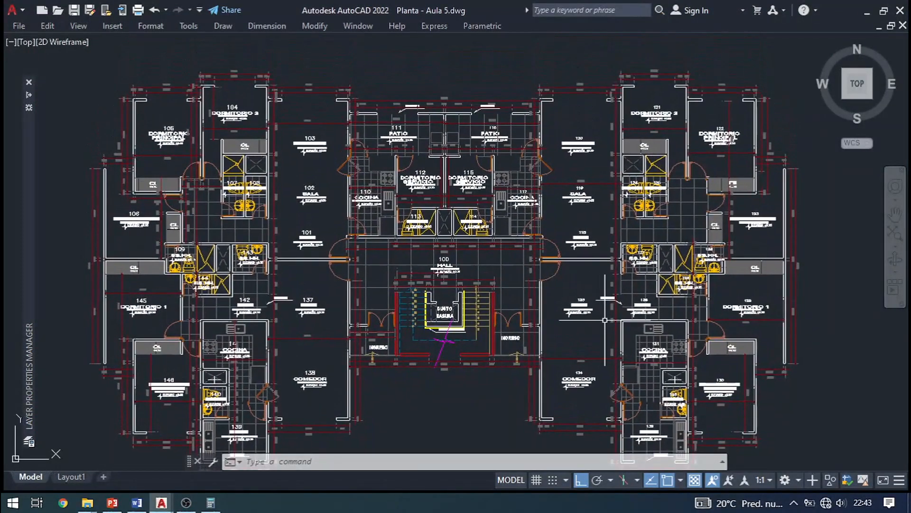
pyautogui.scroll(6, 593, 319)
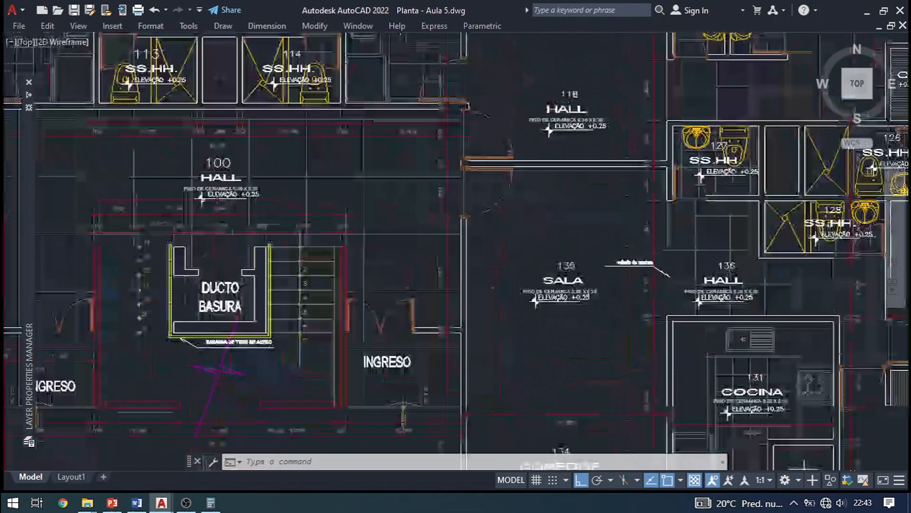
pyautogui.scroll(2, 567, 220)
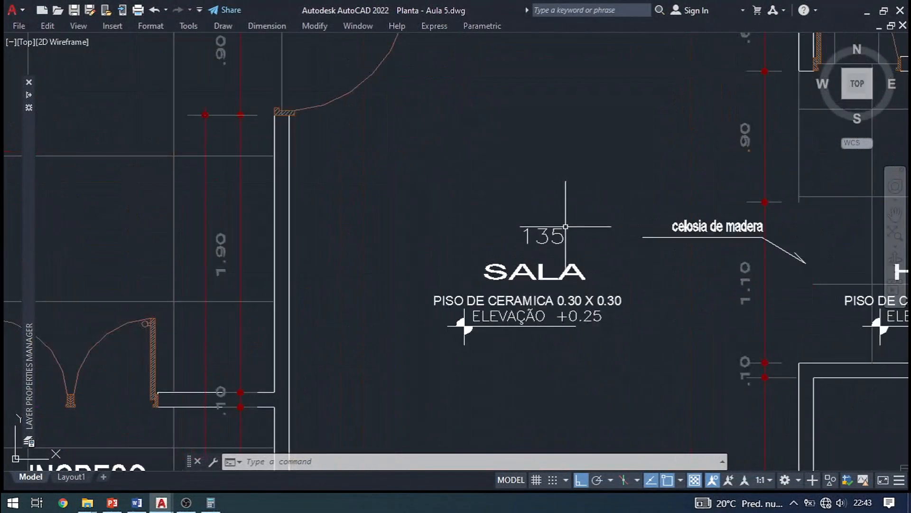
pyautogui.scroll(-3, 313, 290)
pyautogui.scroll(5, 439, 276)
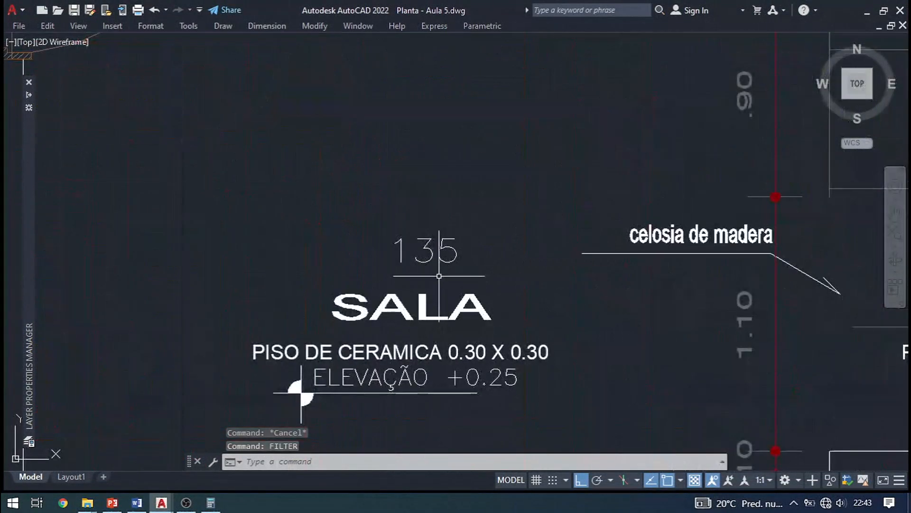
# Step: Select the room number text 135 above the SALA label, and clear the selection
pyautogui.moveTo(413, 326); pyautogui.dragTo(490, 248, button='middle')
pyautogui.scroll(4, 525, 157)
pyautogui.click(508, 186)
pyautogui.click(483, 203)
pyautogui.scroll(-10, 507, 387)
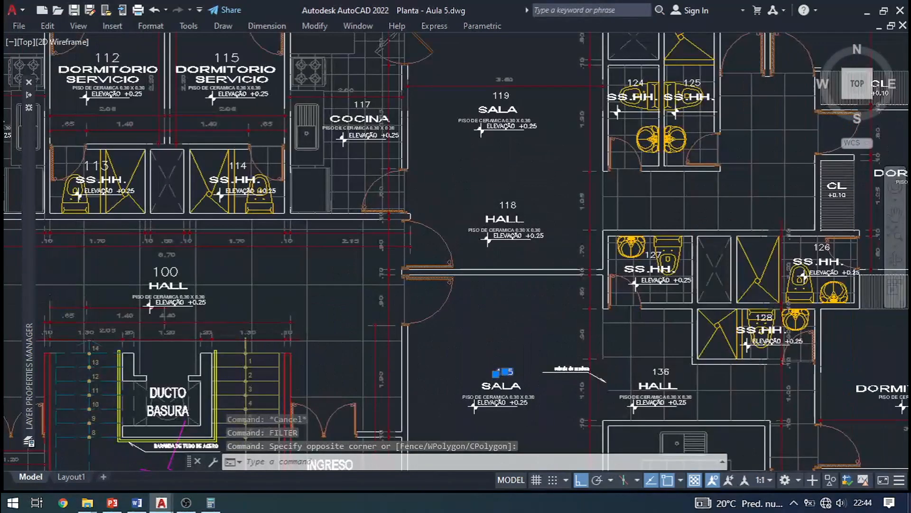
pyautogui.press('Escape')
# Step: Inspect the room number text above the SALA label of room 119
pyautogui.scroll(2, 519, 377)
pyautogui.moveTo(546, 157); pyautogui.dragTo(542, 303, button='middle')
pyautogui.scroll(4, 504, 252)
pyautogui.scroll(-4, 482, 271)
pyautogui.moveTo(496, 160); pyautogui.dragTo(503, 274, button='middle')
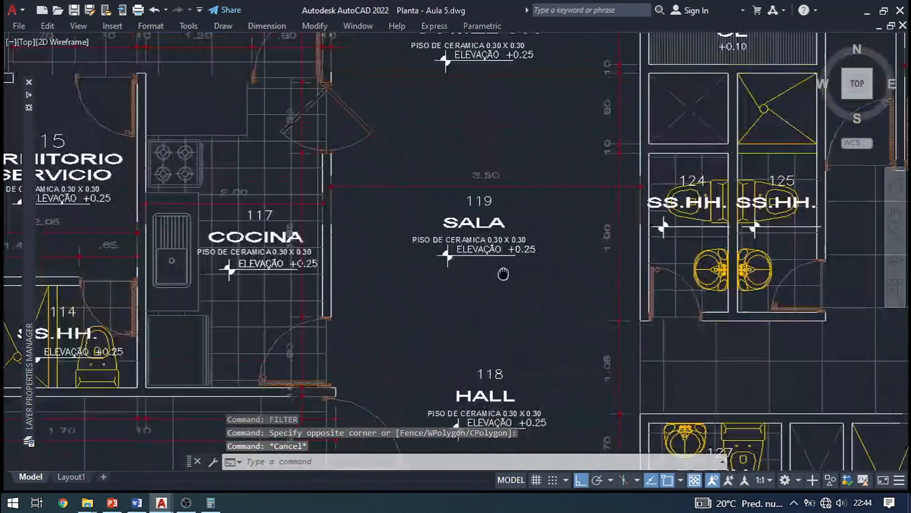
pyautogui.scroll(5, 503, 274)
pyautogui.scroll(-2, 471, 114)
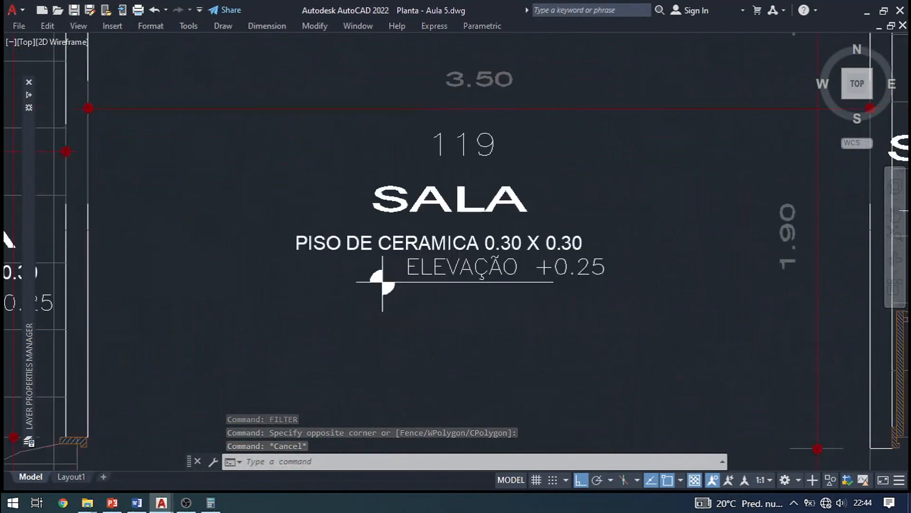
# Step: Run FILTER and load the properties of the room number text 135 into the filter list
pyautogui.scroll(-8, 467, 115)
pyautogui.moveTo(460, 341); pyautogui.dragTo(463, 275, button='middle')
pyautogui.scroll(10, 461, 219)
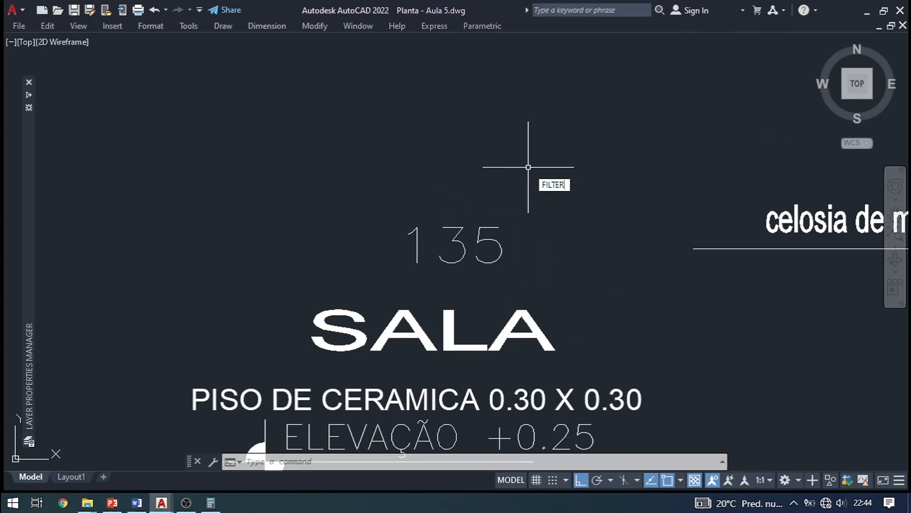
pyautogui.press('Return')
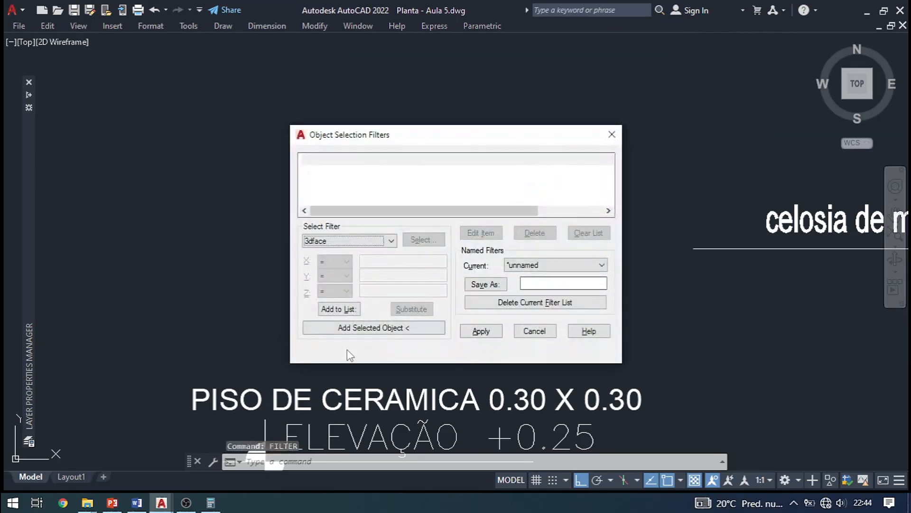
pyautogui.click(373, 329)
pyautogui.click(456, 225)
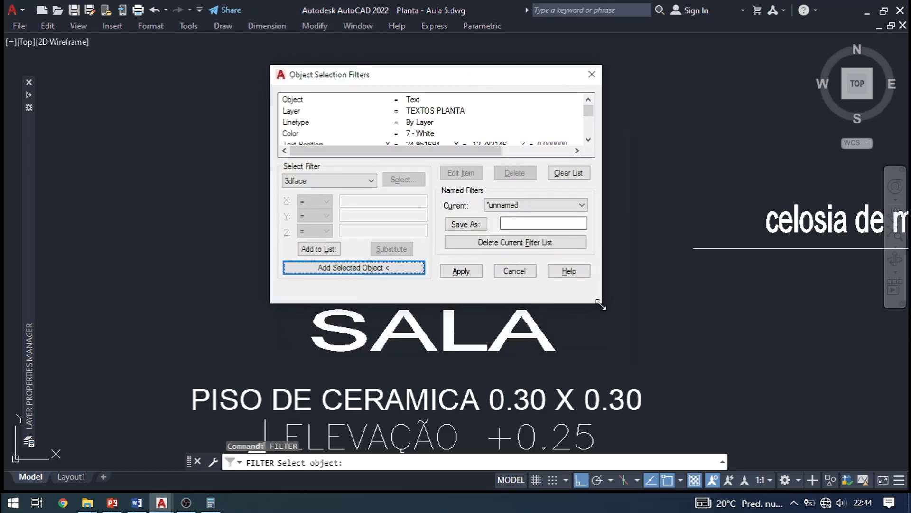
# Step: Enlarge the Object Selection Filters dialog and delete the Normal Vector and Linetype criteria from the filter list
pyautogui.moveTo(603, 300); pyautogui.dragTo(731, 424)
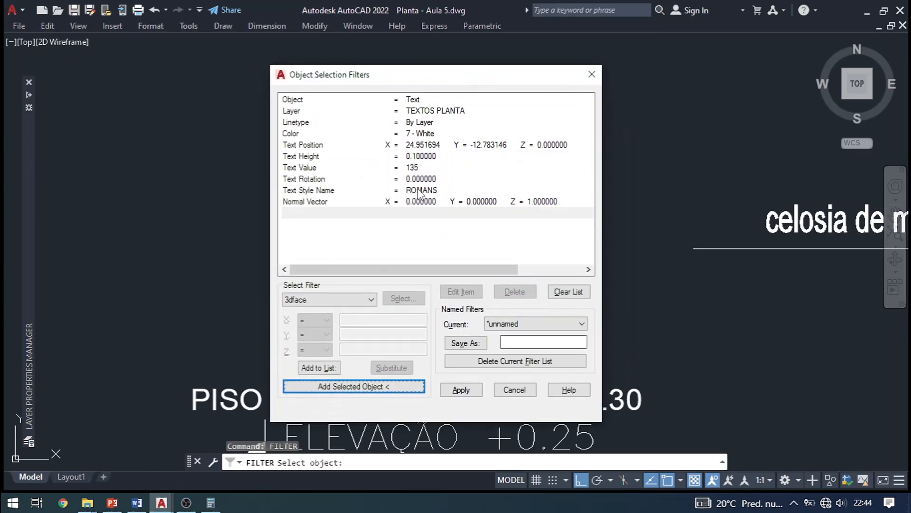
pyautogui.click(397, 203)
pyautogui.click(515, 291)
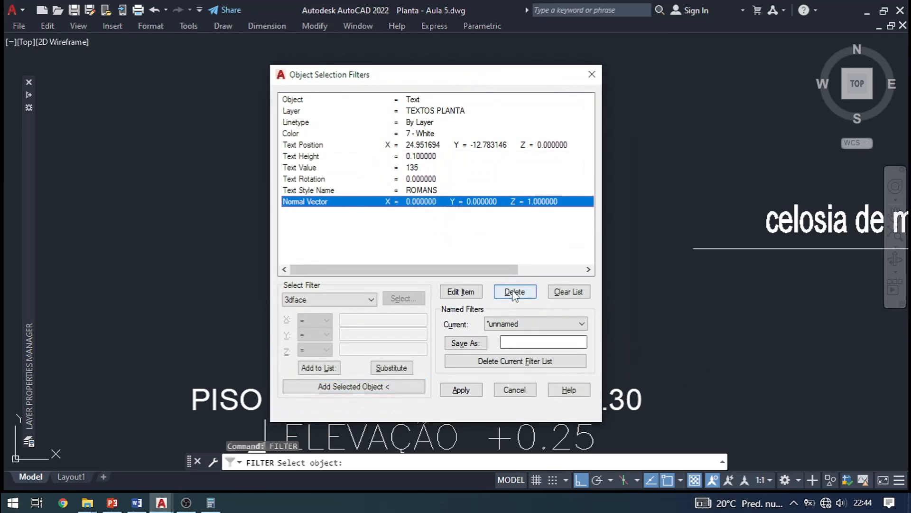
pyautogui.click(424, 125)
pyautogui.click(421, 100)
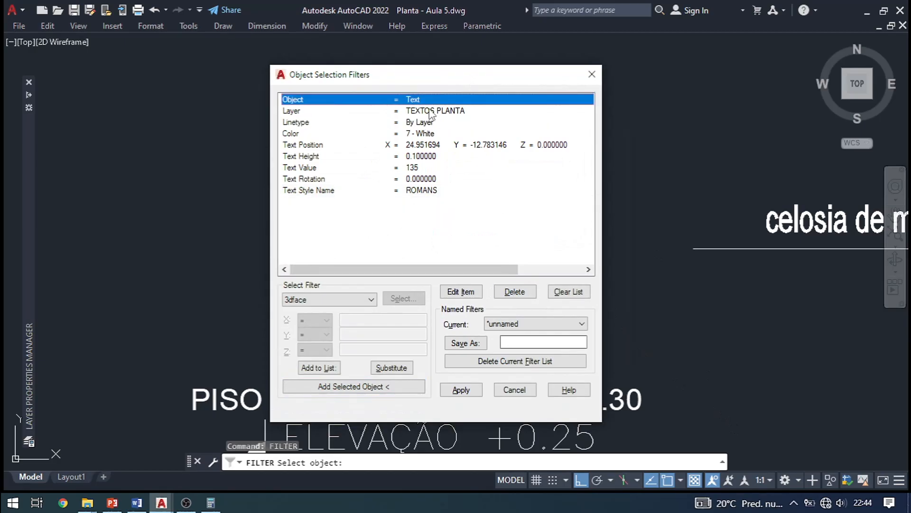
pyautogui.click(382, 112)
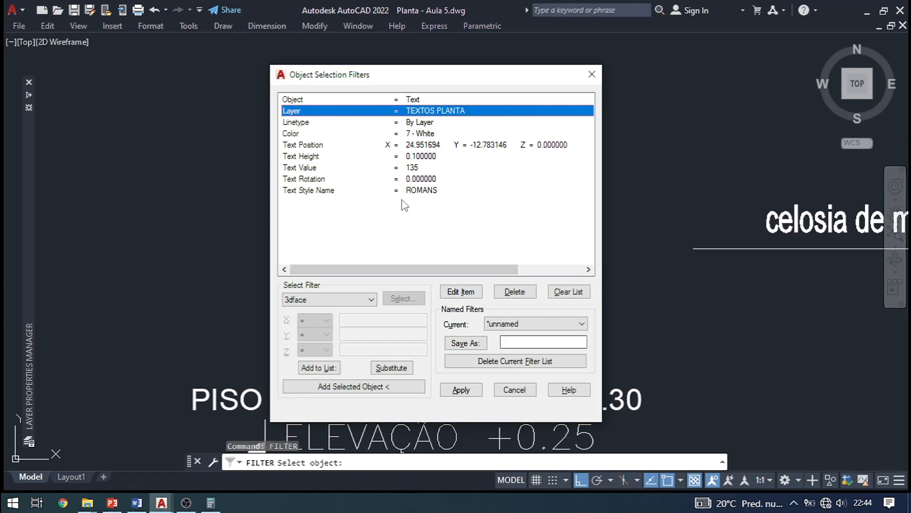
pyautogui.click(431, 122)
pyautogui.click(514, 291)
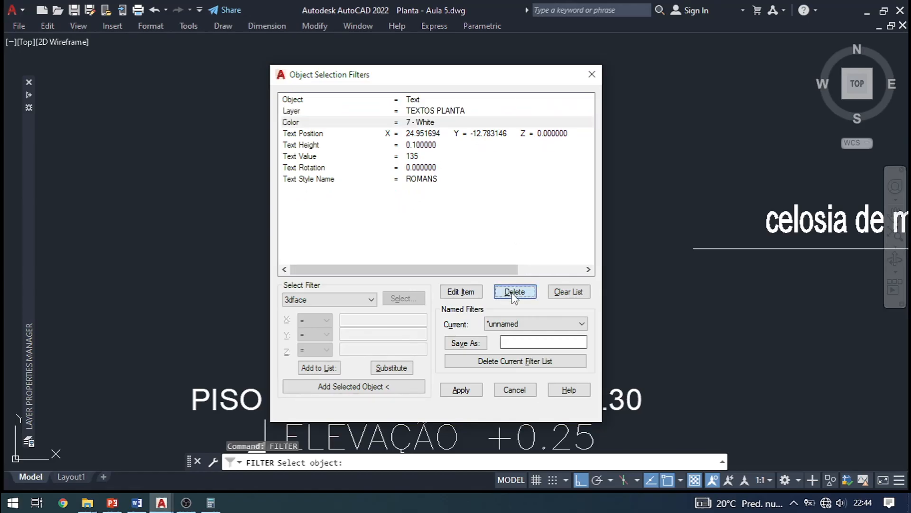
# Step: Delete the Color, Text Position, Text Height, Text Value and Text Rotation criteria from the filter list
pyautogui.click(514, 291)
pyautogui.click(514, 291)
pyautogui.click(514, 291)
pyautogui.click(515, 291)
pyautogui.click(514, 292)
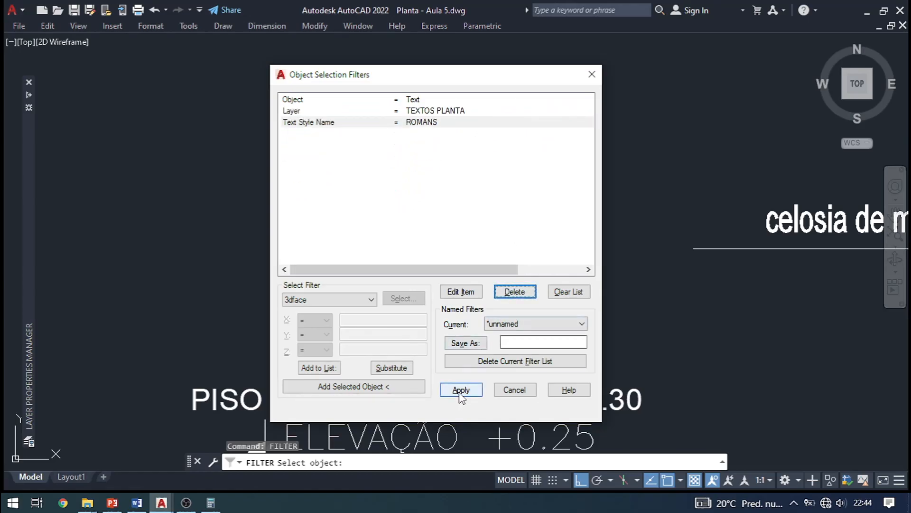
# Step: Apply the filter to the whole floor plan, check the selected texts around the COMEDOR label, and clear the selection
pyautogui.click(461, 389)
pyautogui.scroll(-10, 472, 169)
pyautogui.click(588, 122)
pyautogui.click(283, 349)
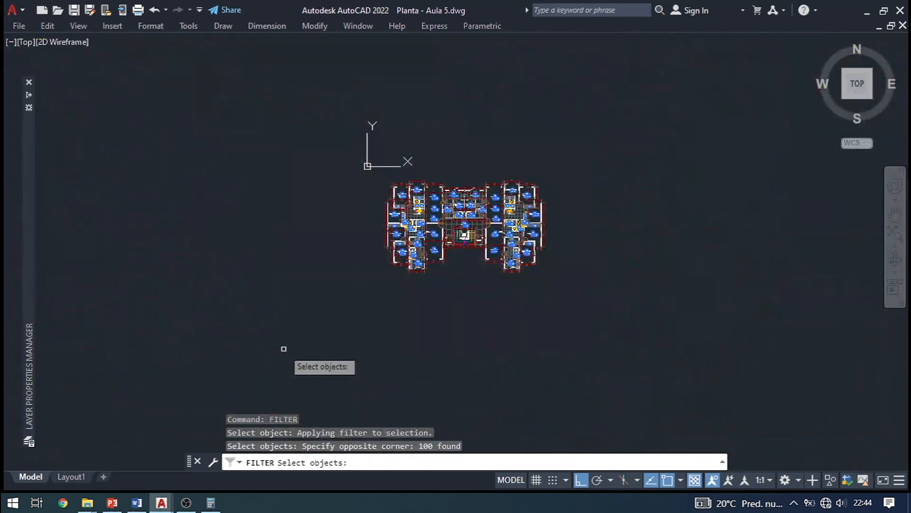
pyautogui.press('Return')
pyautogui.scroll(10, 539, 230)
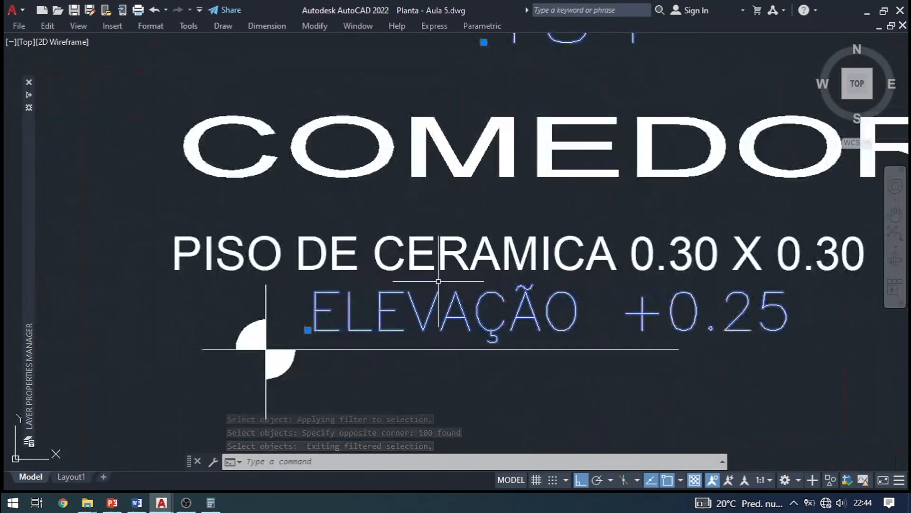
pyautogui.scroll(-5, 438, 281)
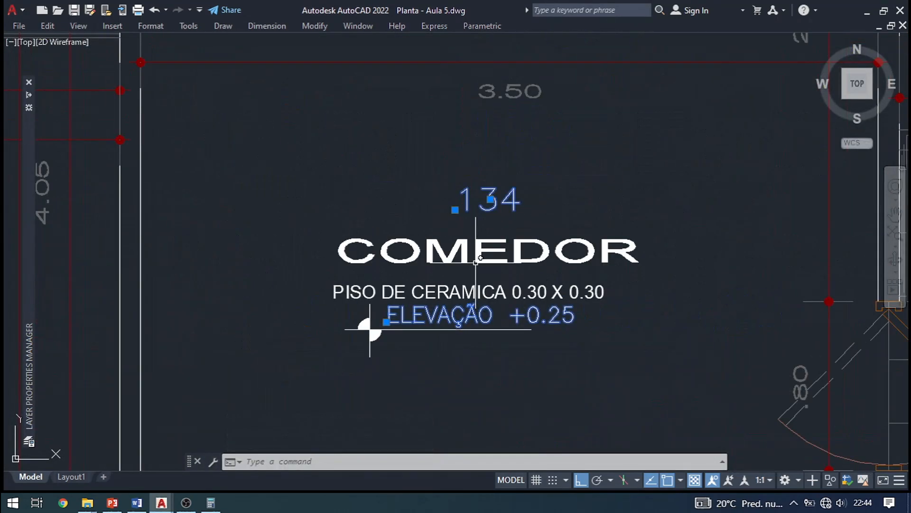
pyautogui.press('Escape')
# Step: Compare the properties of the ELEVAÇÃO text and the room number text 134 at the COMEDOR label
pyautogui.click(460, 311)
pyautogui.hotkey('ctrl', '1')
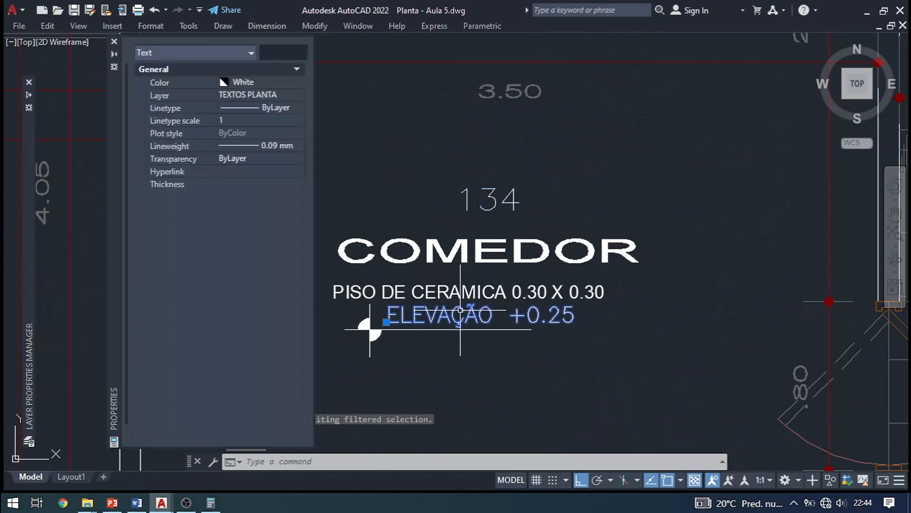
pyautogui.hotkey('ctrl', '1')
pyautogui.press('Escape')
pyautogui.click(489, 206)
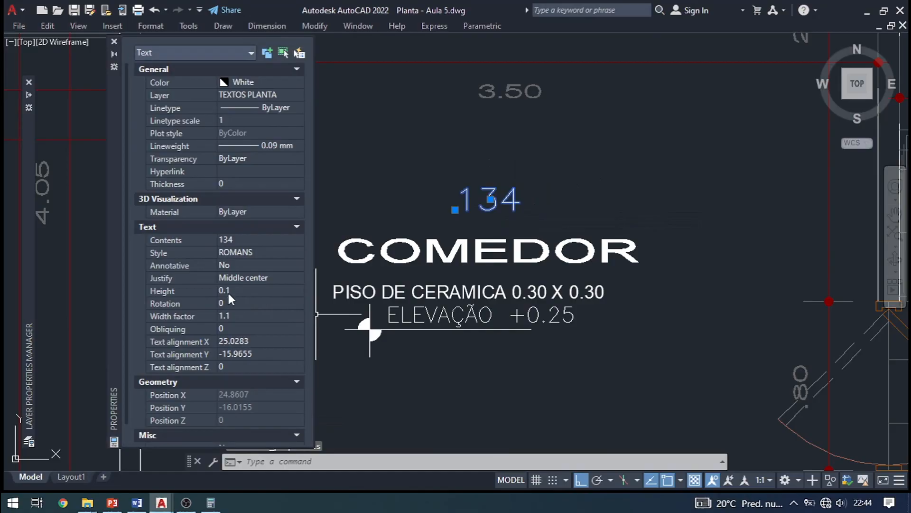
pyautogui.hotkey('ctrl', '1')
pyautogui.press('Escape')
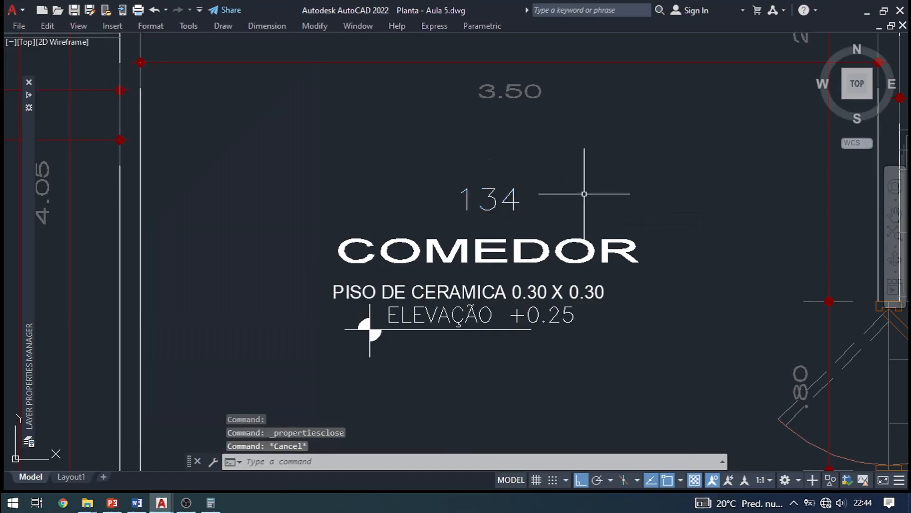
# Step: Run FILTER again and add a Text Height criterion greater than 0.09 to the filter list
pyautogui.press('Escape')
pyautogui.write('filter')
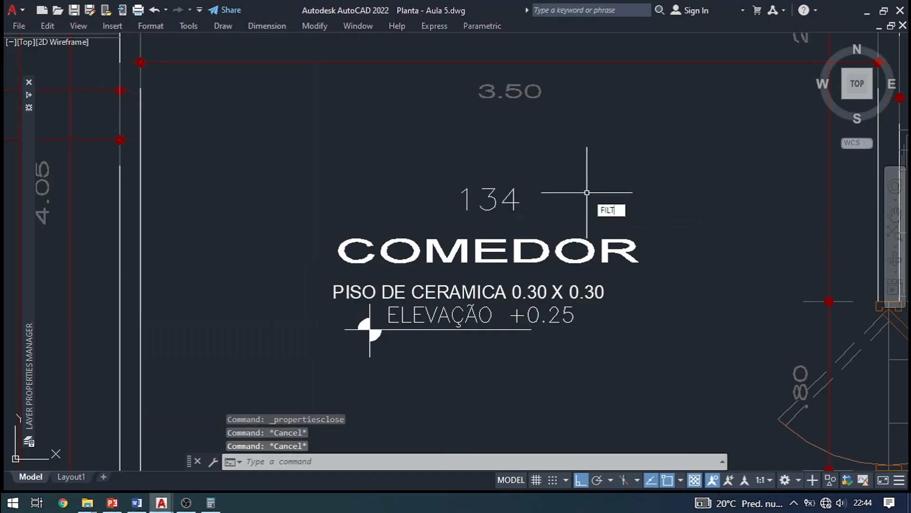
pyautogui.press('Return')
pyautogui.click(391, 240)
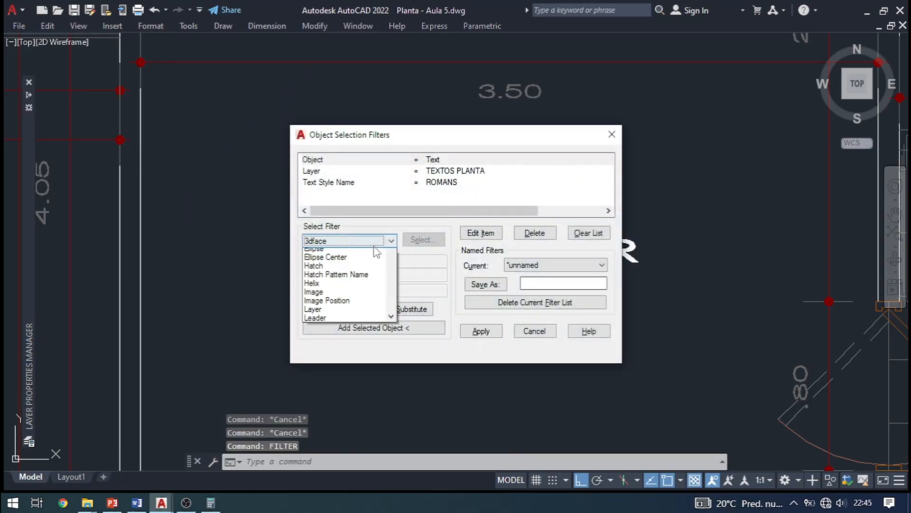
pyautogui.scroll(-15, 365, 347)
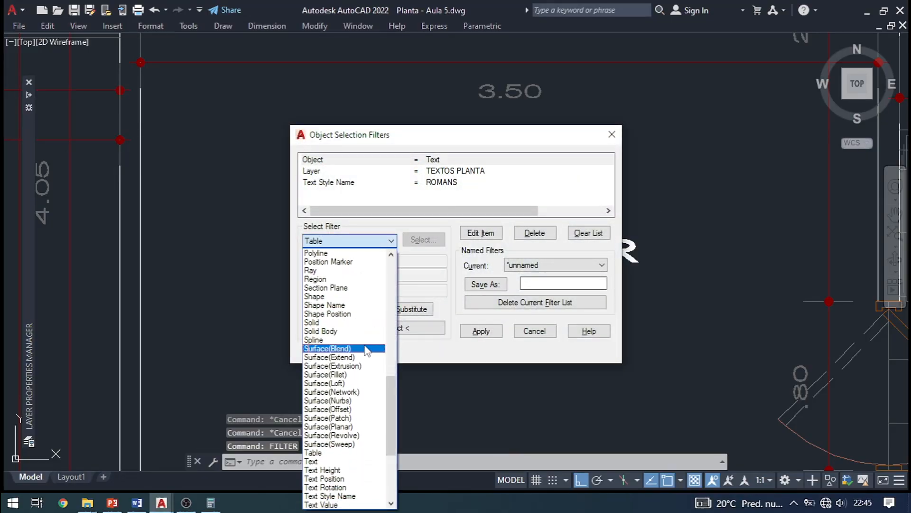
pyautogui.click(349, 469)
pyautogui.click(346, 262)
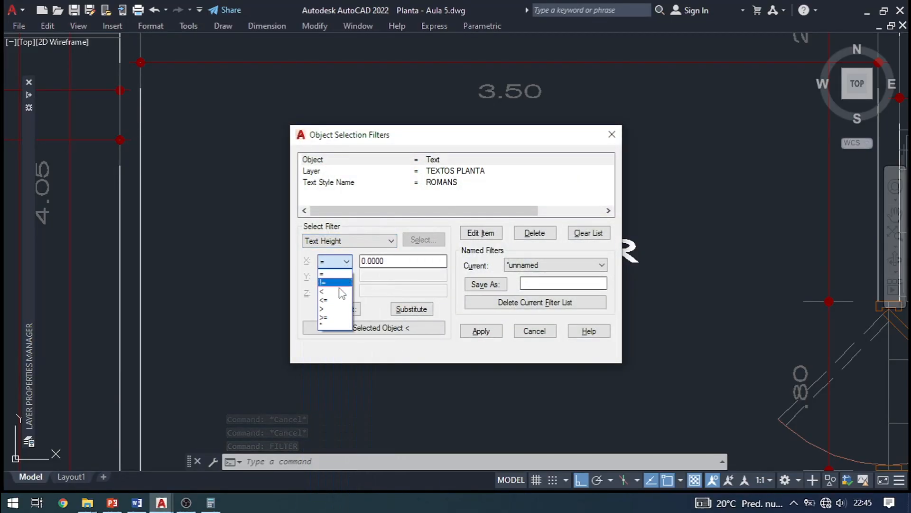
pyautogui.click(336, 308)
pyautogui.doubleClick(398, 261)
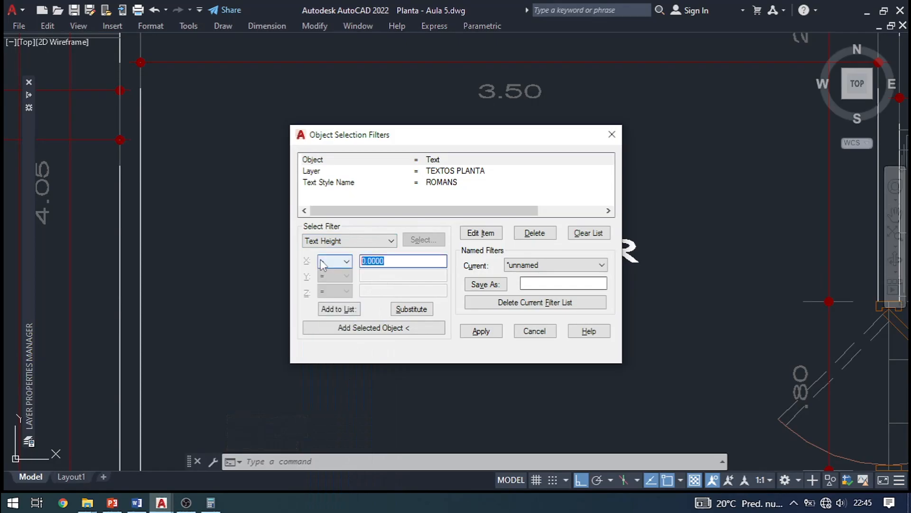
pyautogui.write('0.09')
pyautogui.click(339, 308)
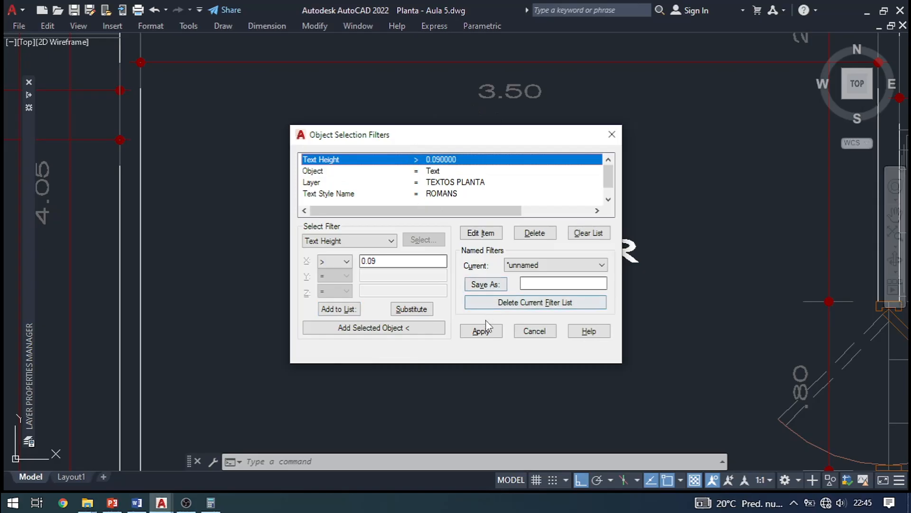
# Step: Apply the filter to the whole floor plan to select its room number texts, and check the selection at the COMEDOR label
pyautogui.click(482, 333)
pyautogui.scroll(-7, 483, 334)
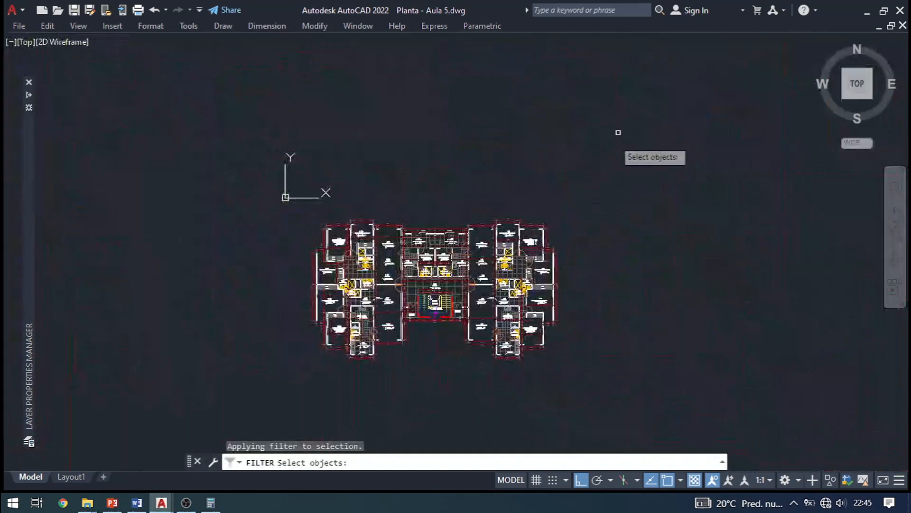
pyautogui.click(619, 133)
pyautogui.click(172, 447)
pyautogui.press('Return')
pyautogui.scroll(3, 502, 310)
pyautogui.scroll(10, 418, 371)
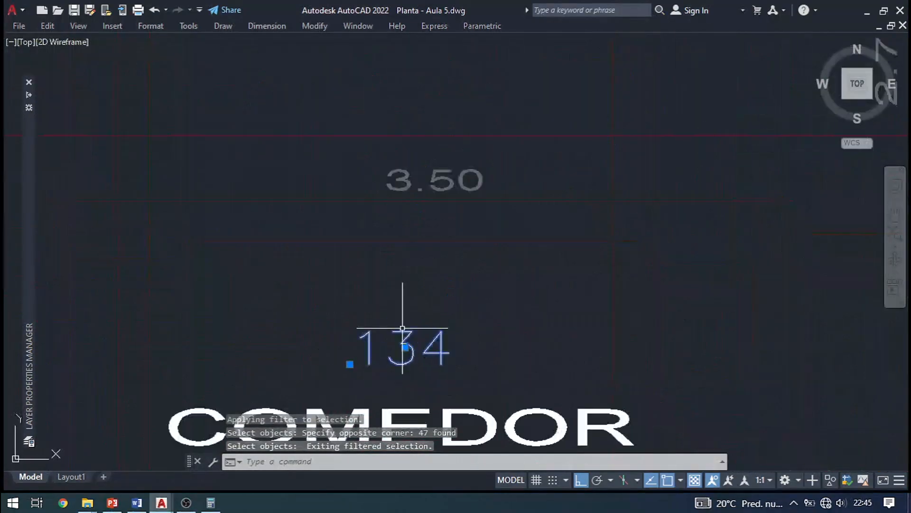
pyautogui.moveTo(402, 330); pyautogui.dragTo(479, 132, button='middle')
pyautogui.scroll(-5, 427, 327)
pyautogui.scroll(3, 436, 304)
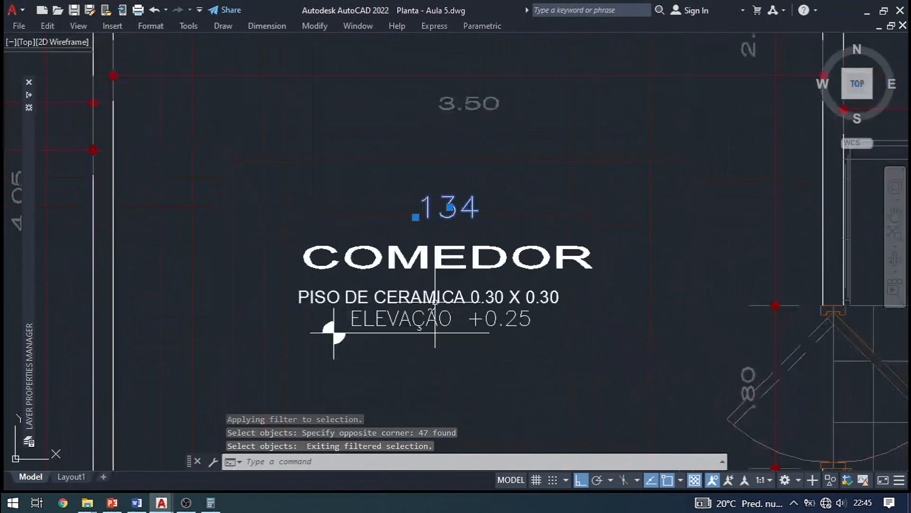
pyautogui.scroll(2, 448, 282)
pyautogui.scroll(-6, 380, 299)
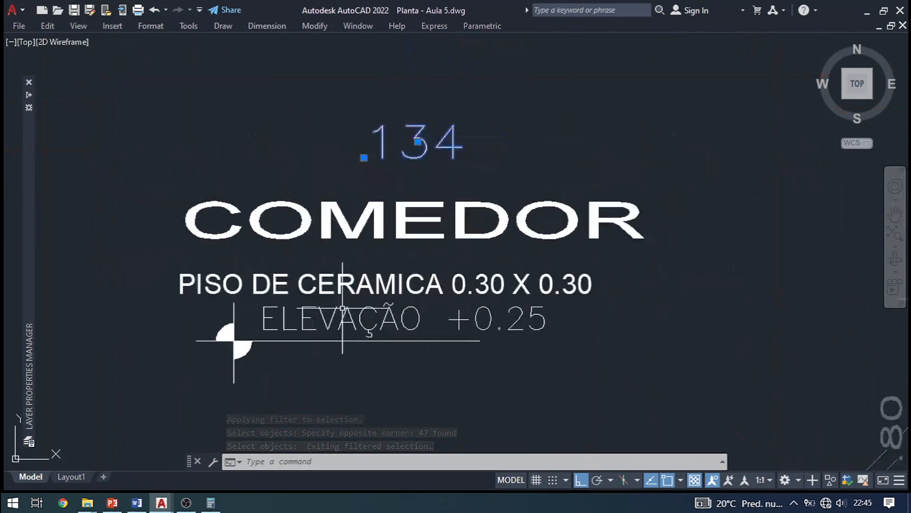
# Step: Move the selected room number texts 20 units straight up, out of the floor plan
pyautogui.scroll(-6, 362, 297)
pyautogui.moveTo(363, 272); pyautogui.dragTo(456, 285, button='middle')
pyautogui.write('m')
pyautogui.press('Return')
pyautogui.click(477, 323)
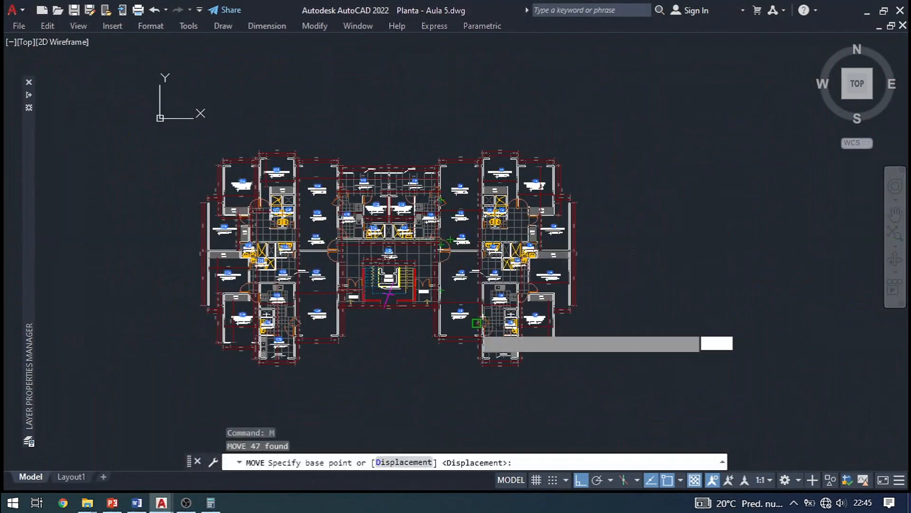
pyautogui.moveTo(527, 183); pyautogui.dragTo(638, 327, button='middle')
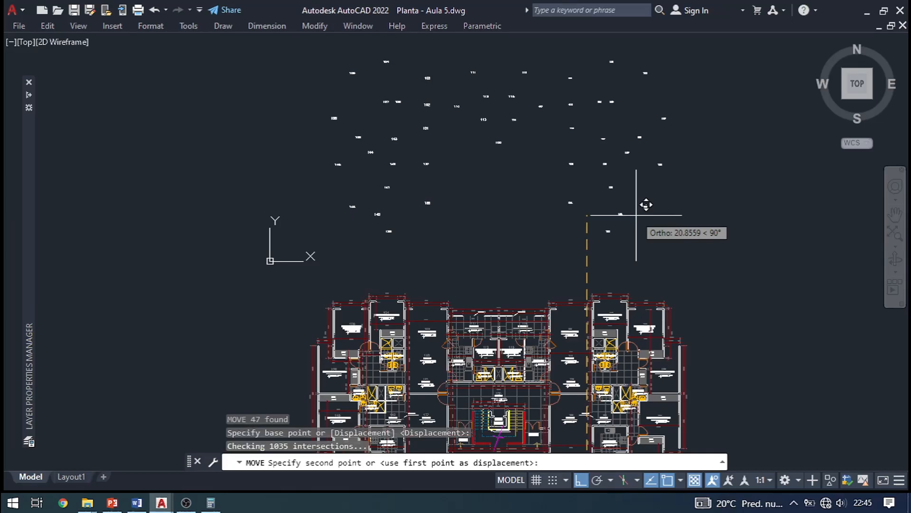
pyautogui.write('20')
pyautogui.press('Return')
pyautogui.press('Escape')
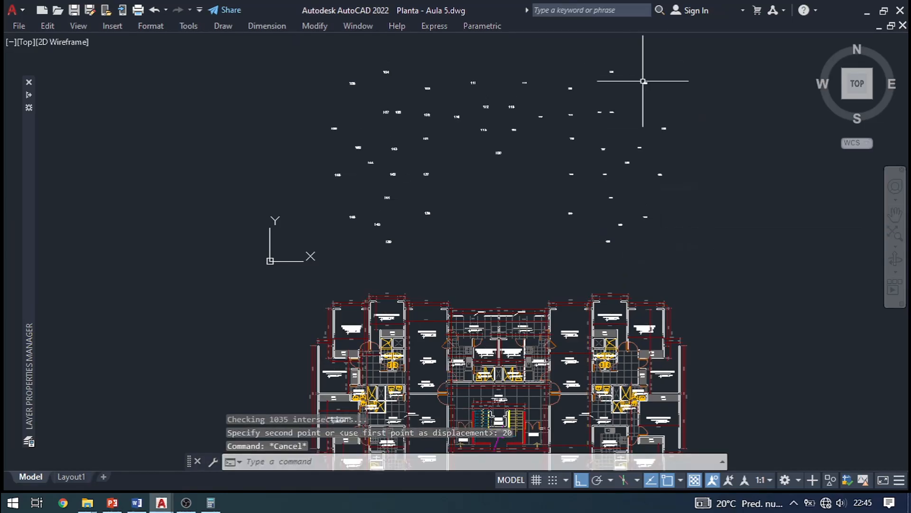
# Step: Start Enclose Text with Object and select all the room number texts above the floor plan
pyautogui.moveTo(583, 129); pyautogui.dragTo(482, 172, button='middle')
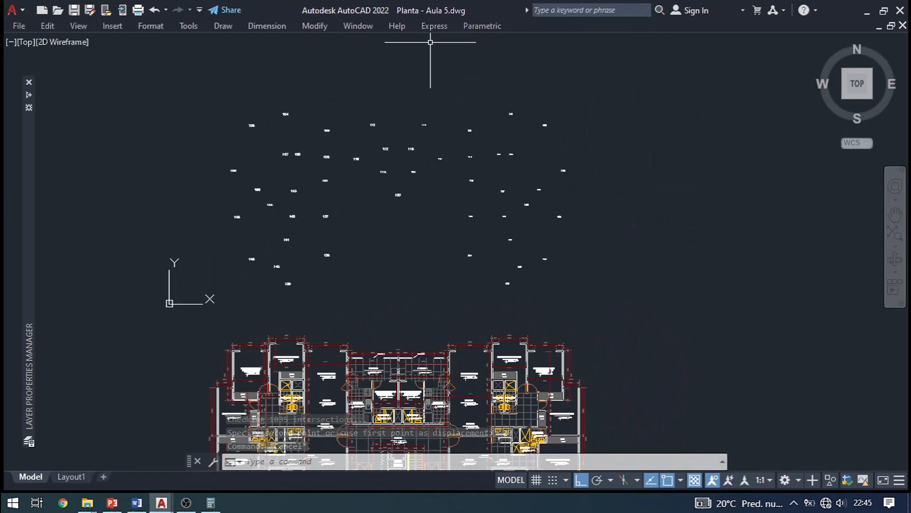
pyautogui.click(434, 25)
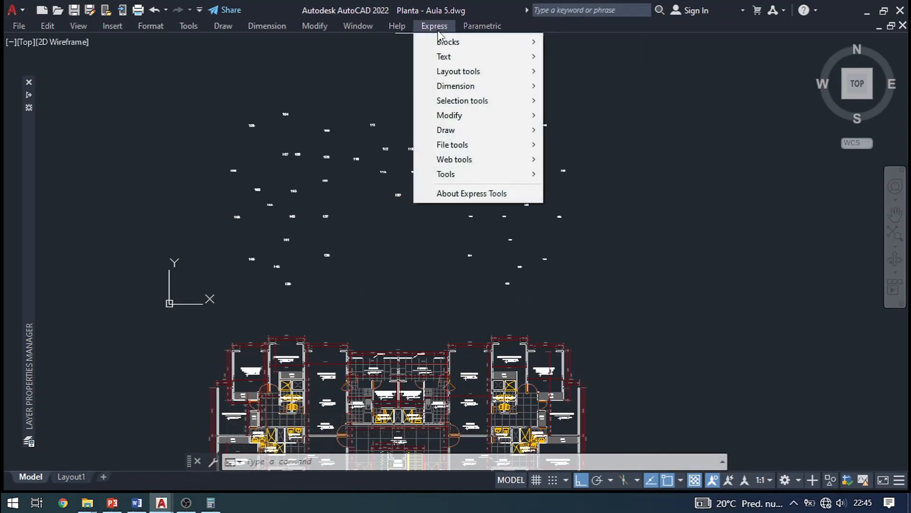
pyautogui.moveTo(491, 54)
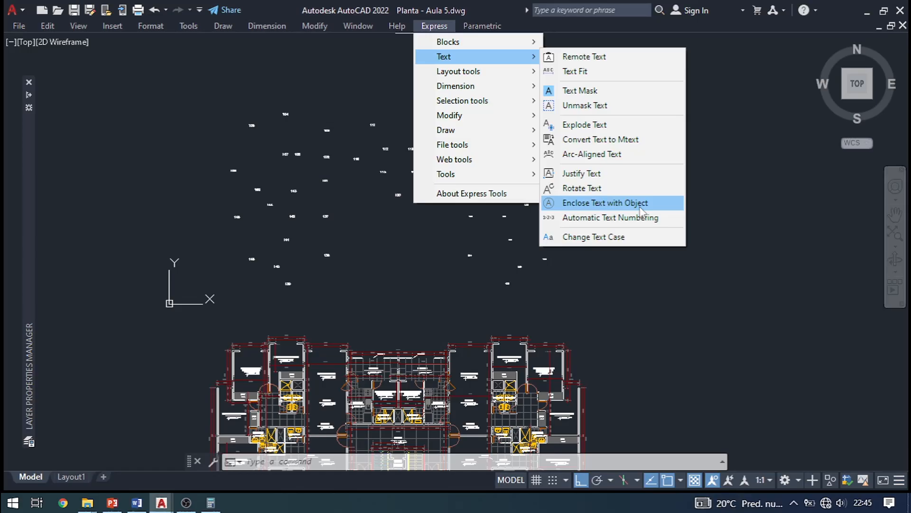
pyautogui.click(641, 205)
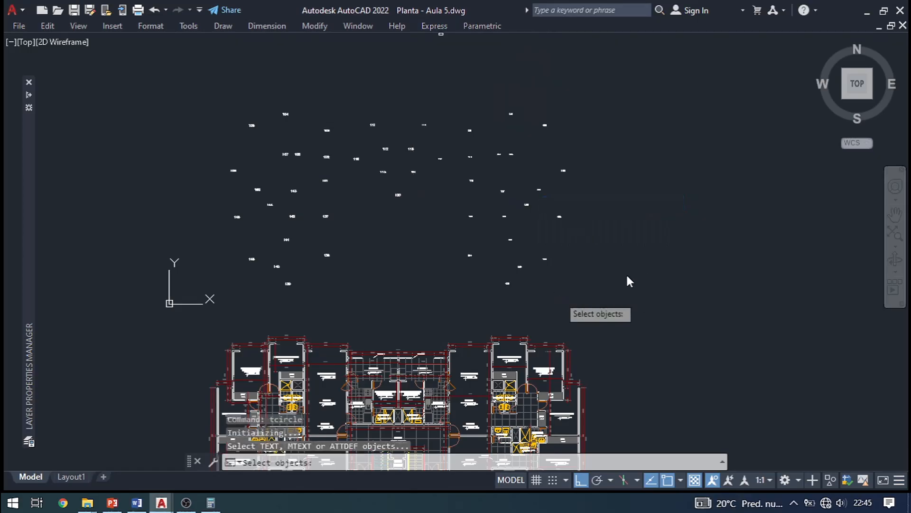
pyautogui.click(645, 298)
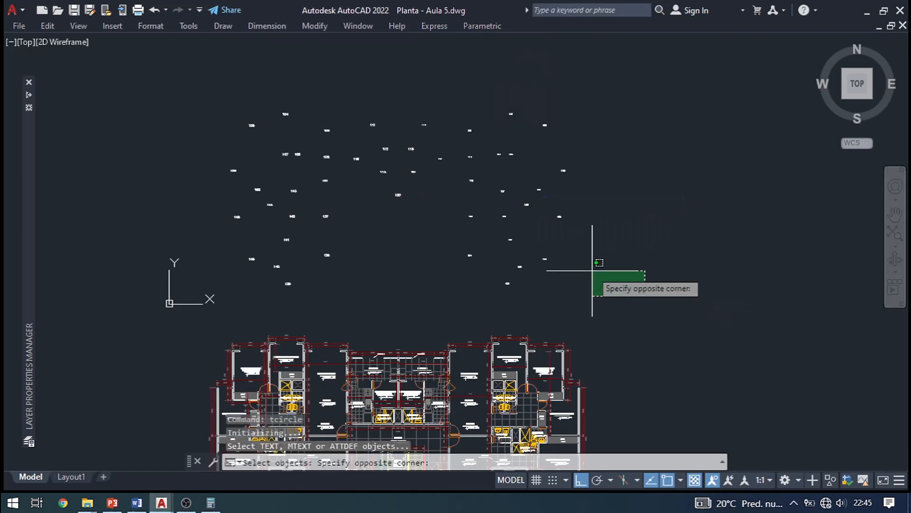
pyautogui.click(739, 297)
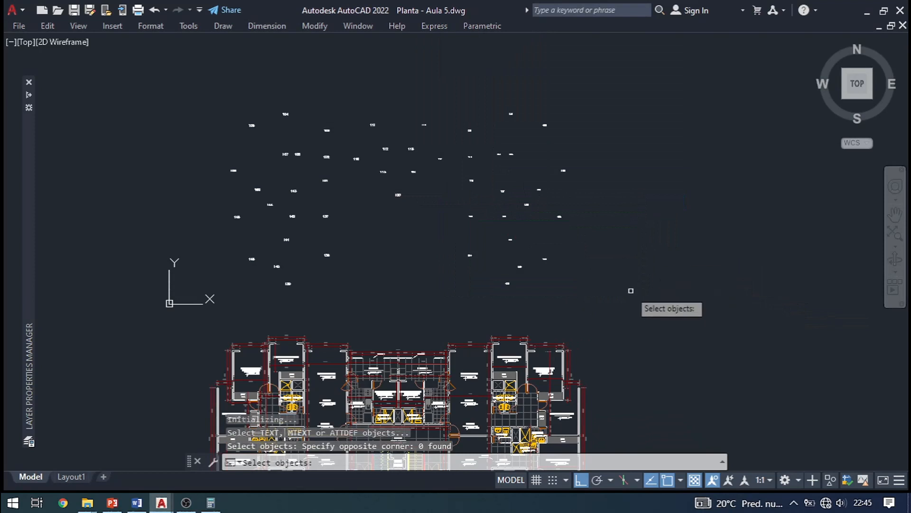
pyautogui.click(659, 317)
pyautogui.scroll(2, 322, 172)
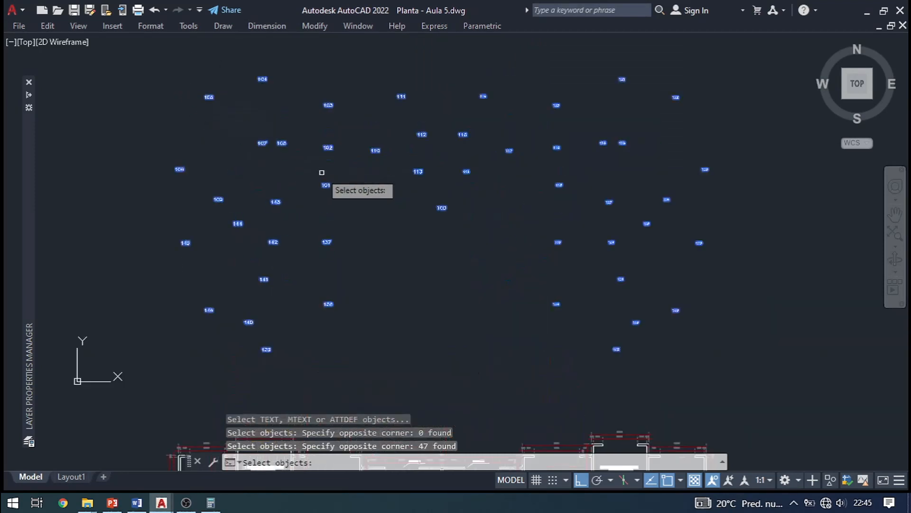
pyautogui.press('Return')
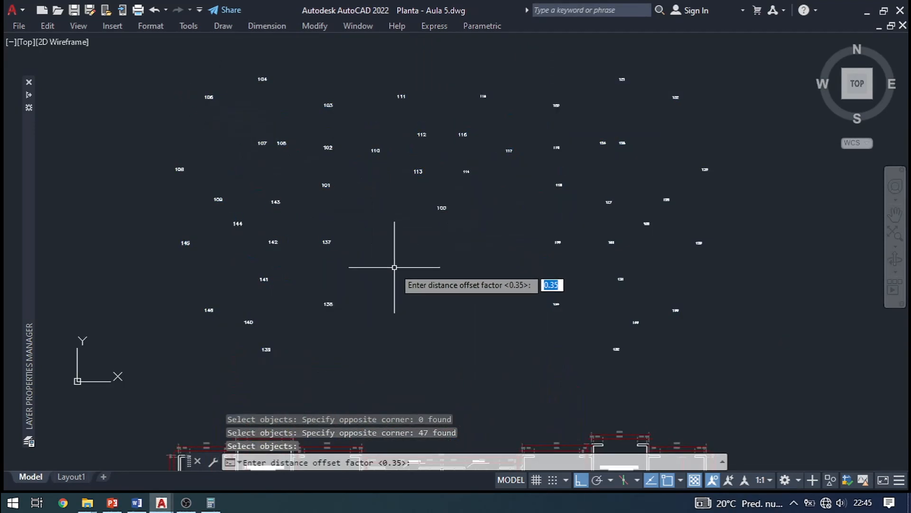
# Step: Enclose the selected texts in rectangles of constant width with a distance offset factor of 0.5
pyautogui.scroll(6, 496, 212)
pyautogui.press('Return')
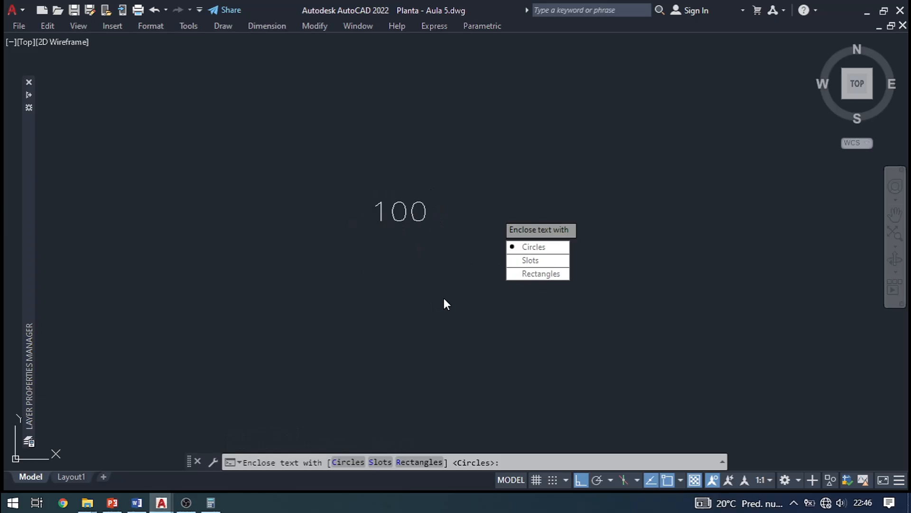
pyautogui.click(533, 276)
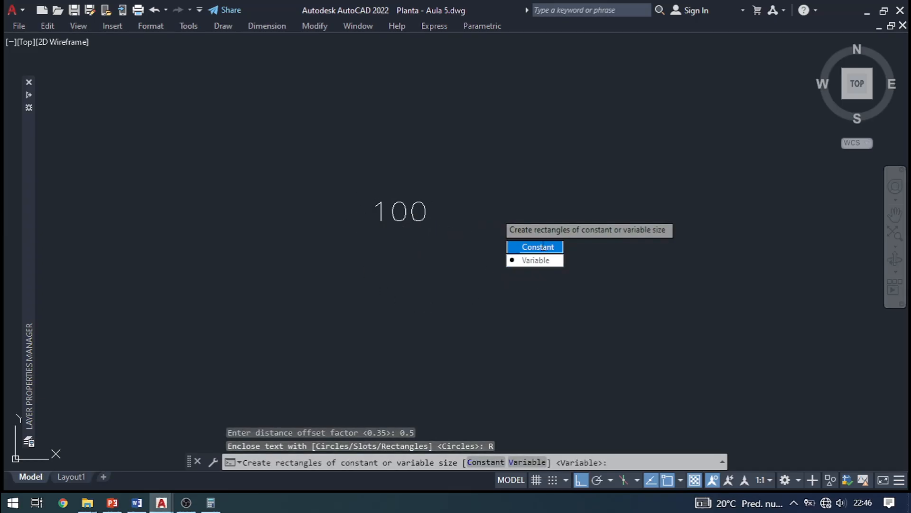
pyautogui.click(538, 247)
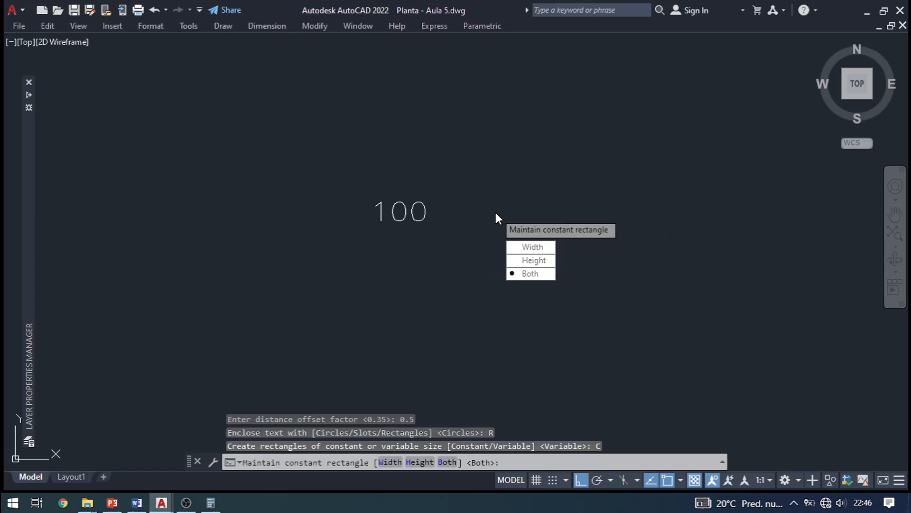
pyautogui.click(532, 247)
pyautogui.scroll(2, 441, 237)
pyautogui.scroll(2, 461, 233)
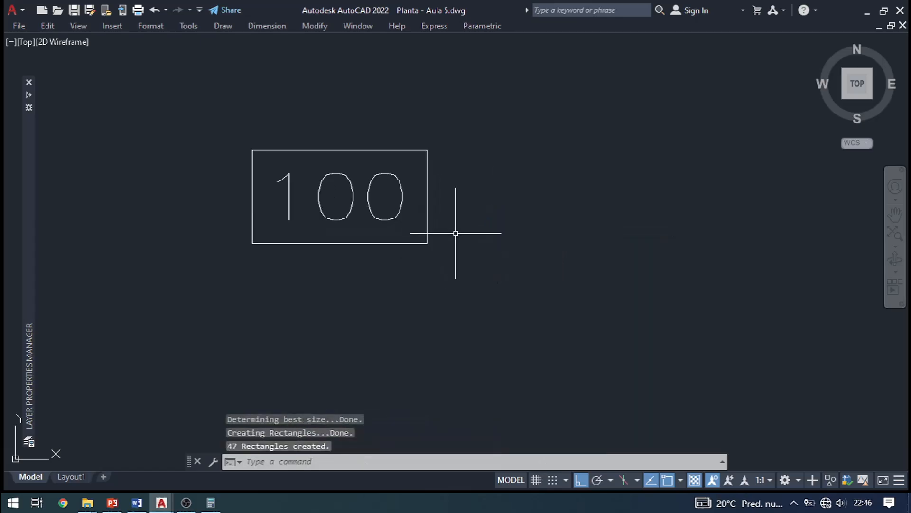
# Step: Examine the rectangles around the room number texts, comparing their sizes across the whole group
pyautogui.scroll(-10, 474, 264)
pyautogui.scroll(-3, 475, 265)
pyautogui.scroll(1, 579, 240)
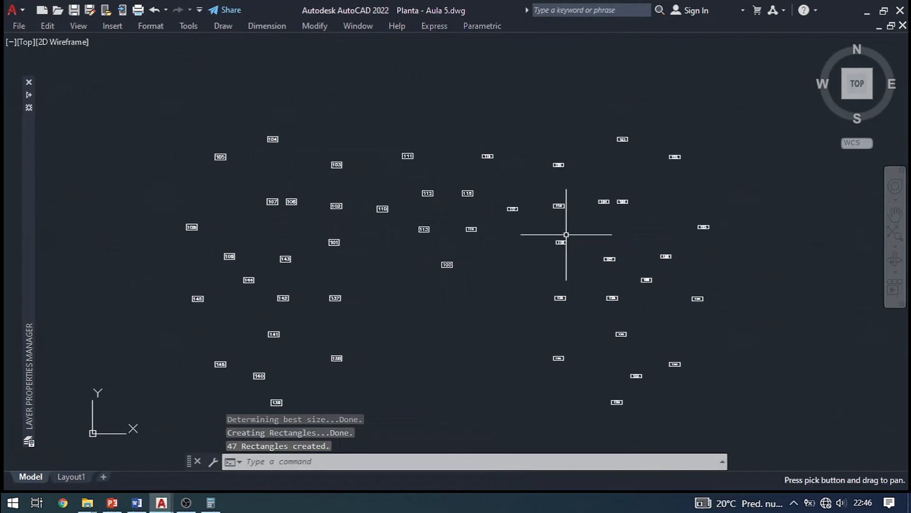
pyautogui.scroll(6, 556, 204)
pyautogui.scroll(-8, 540, 214)
pyautogui.scroll(8, 393, 209)
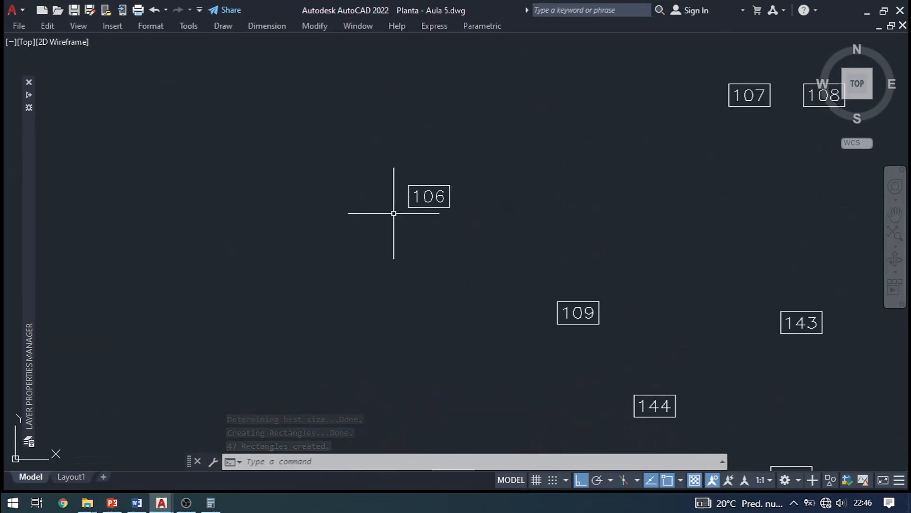
pyautogui.scroll(-4, 392, 210)
pyautogui.moveTo(573, 237); pyautogui.dragTo(448, 216, button='middle')
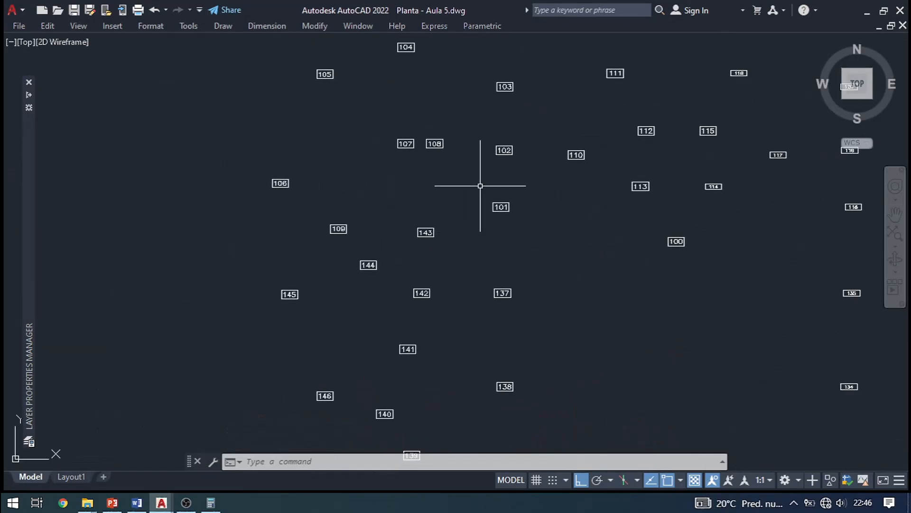
# Step: Enclose all the room number texts above the floor plan in circles of constant radius, using a distance offset factor of 0.5
pyautogui.scroll(4, 472, 228)
pyautogui.scroll(-8, 466, 236)
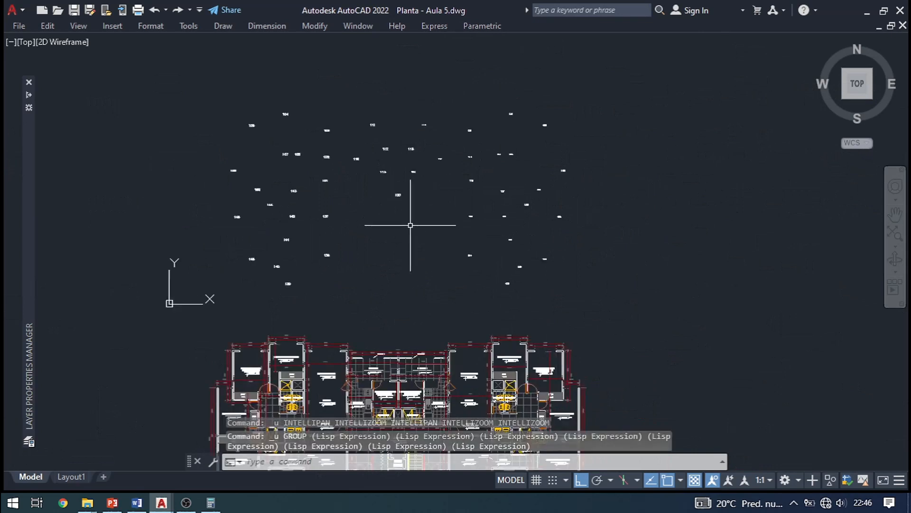
pyautogui.click(435, 26)
pyautogui.moveTo(447, 57)
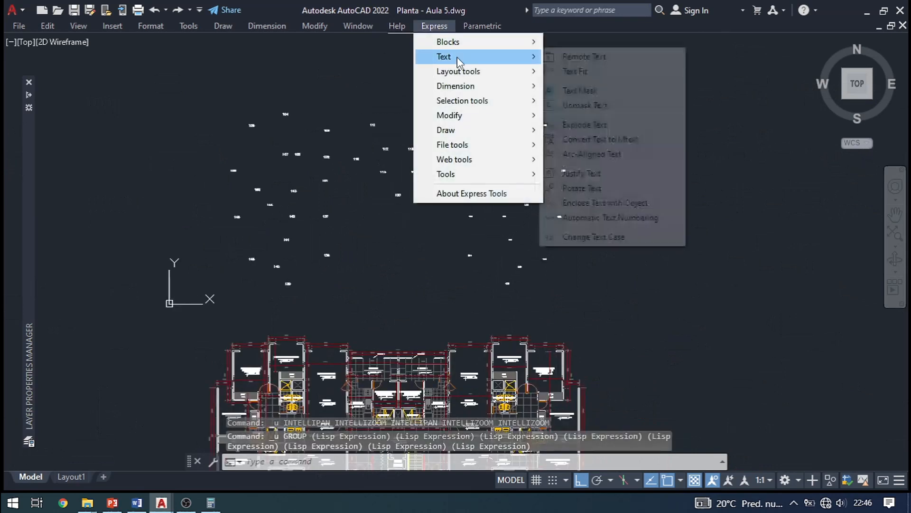
pyautogui.click(588, 202)
pyautogui.click(645, 285)
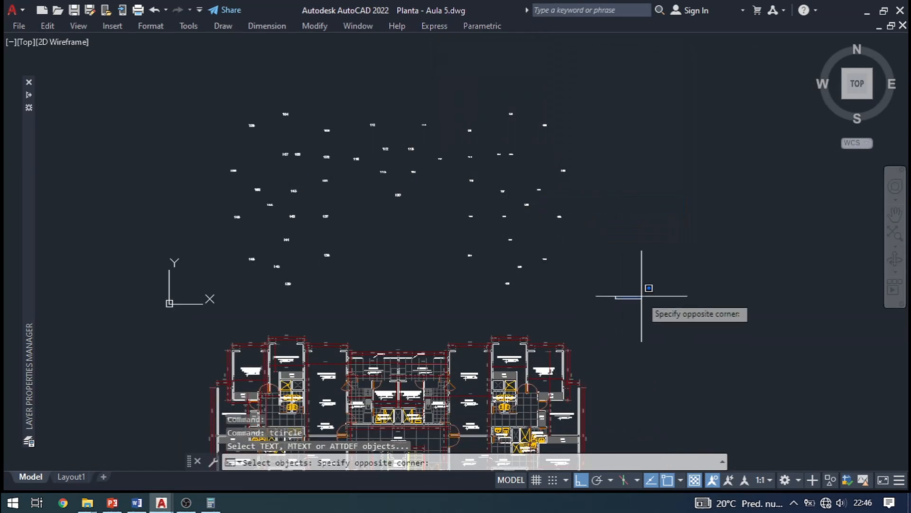
pyautogui.click(655, 309)
pyautogui.click(658, 311)
pyautogui.click(189, 124)
pyautogui.press('Return')
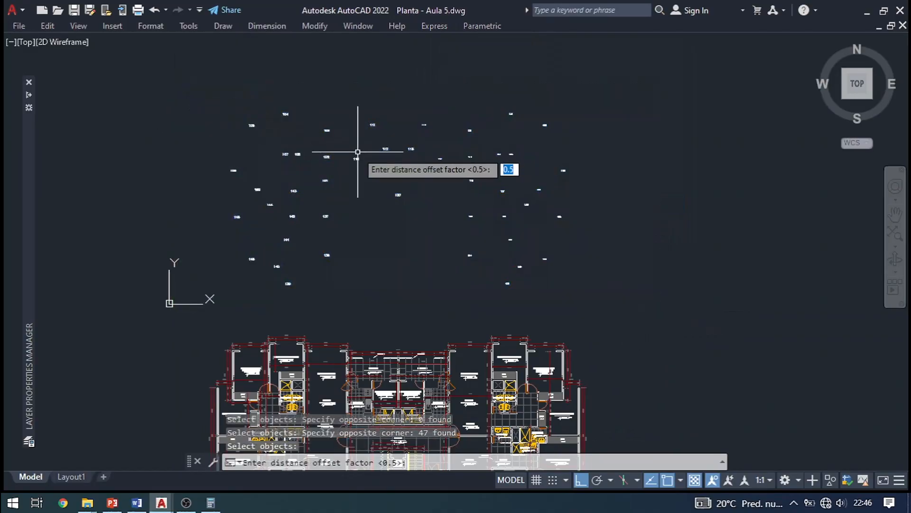
pyautogui.scroll(4, 361, 152)
pyautogui.press('Return')
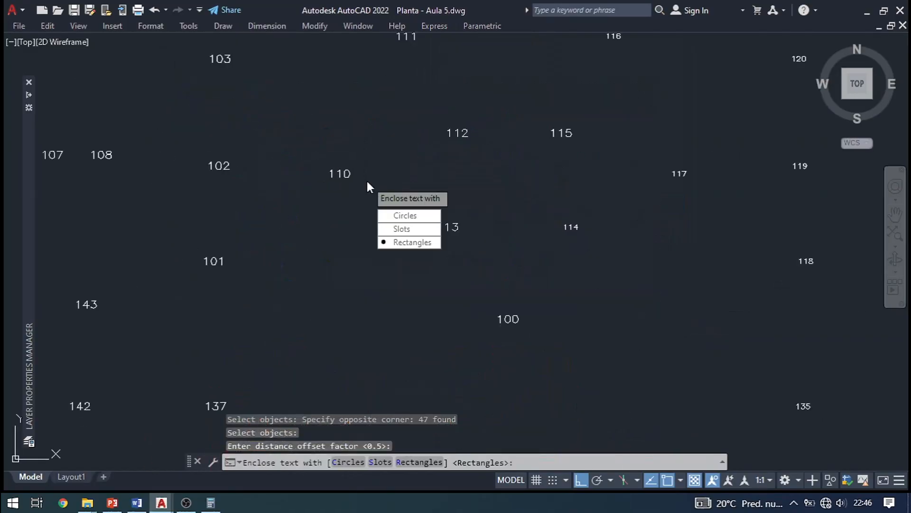
pyautogui.write('C')
pyautogui.press('Return')
pyautogui.press('Return')
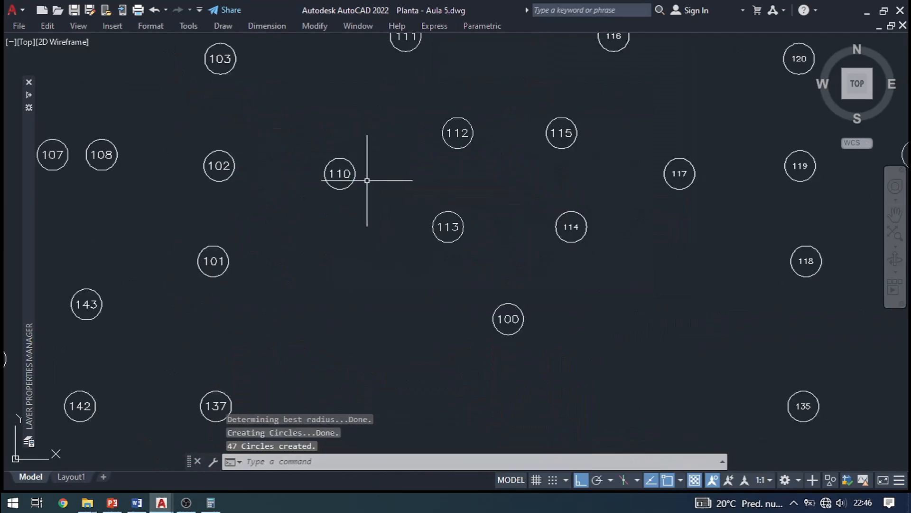
# Step: Check the circles around the room number texts and undo them
pyautogui.scroll(4, 422, 232)
pyautogui.scroll(-4, 422, 232)
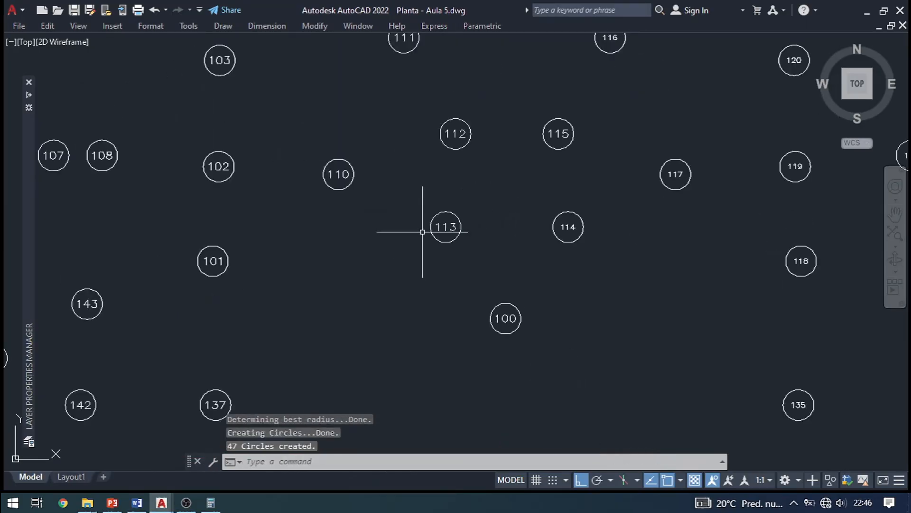
pyautogui.scroll(-4, 423, 232)
pyautogui.hotkey('ctrl', 'z')
pyautogui.hotkey('ctrl', 'z')
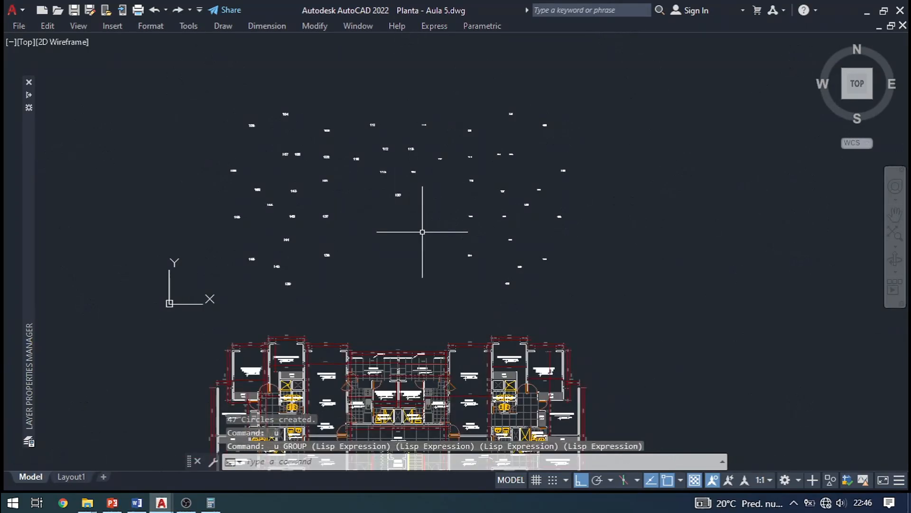
# Step: Enclose all the room number texts above the floor plan in slots of constant width, using a distance offset factor of 0.5
pyautogui.click(434, 26)
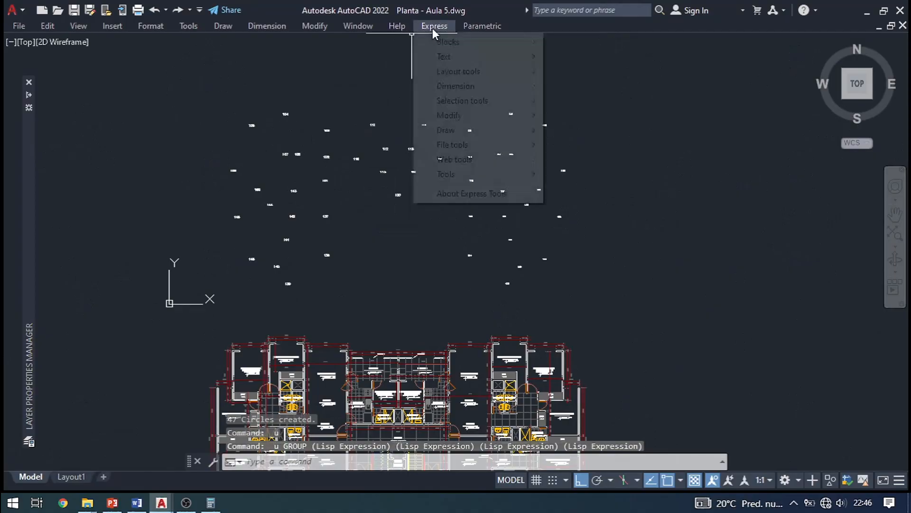
pyautogui.moveTo(446, 56)
pyautogui.click(605, 203)
pyautogui.click(620, 306)
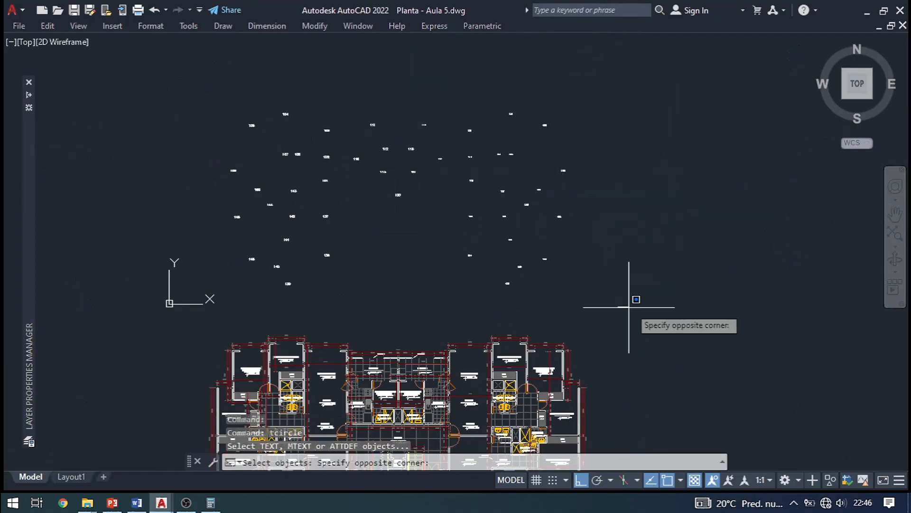
pyautogui.click(192, 105)
pyautogui.press('Return')
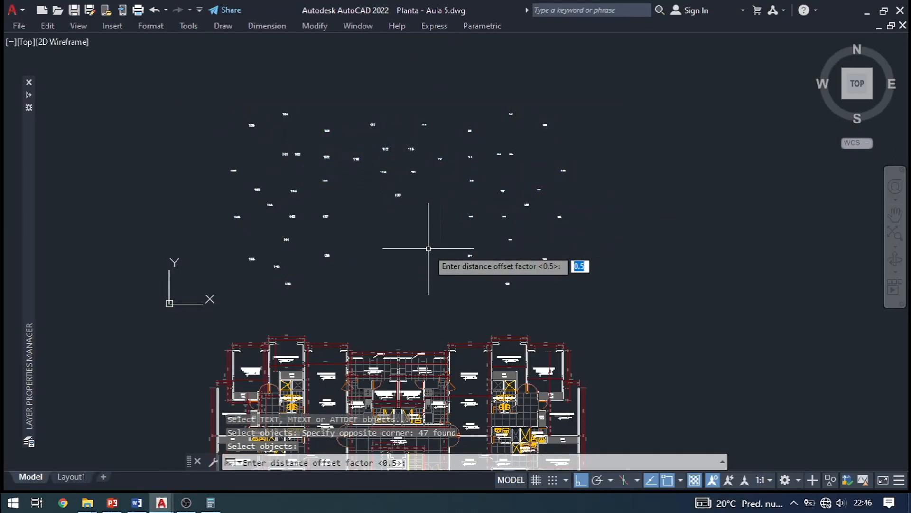
pyautogui.press('Return')
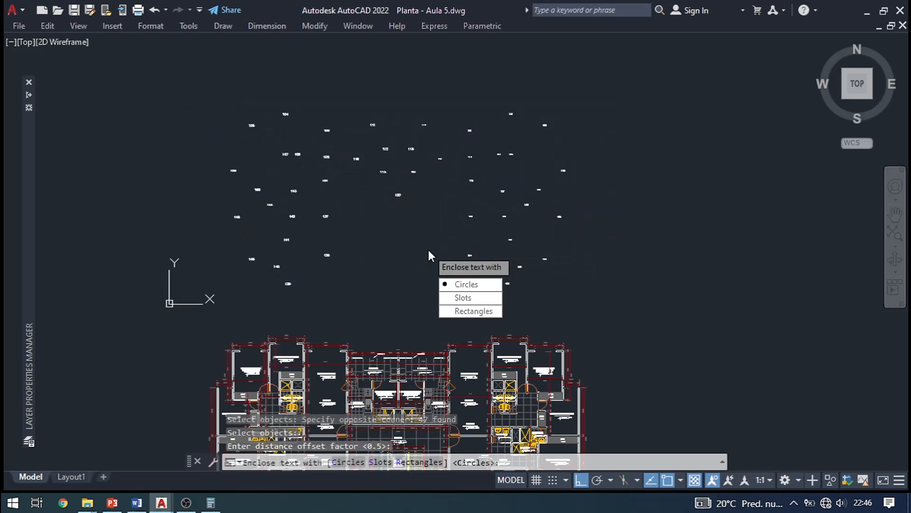
pyautogui.click(462, 298)
pyautogui.click(461, 284)
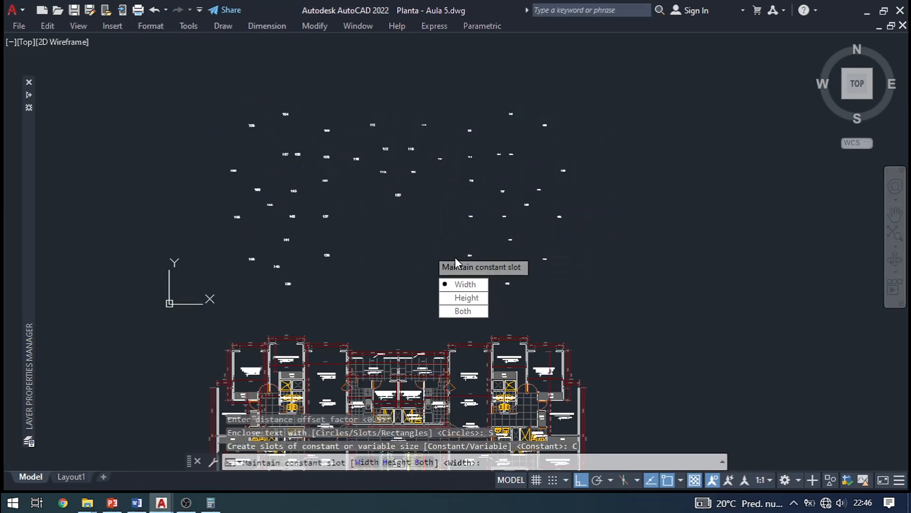
pyautogui.click(459, 284)
# Step: Examine the slots around the room number texts, comparing their sizes across the whole group
pyautogui.scroll(8, 413, 180)
pyautogui.moveTo(339, 139); pyautogui.dragTo(651, 288, button='middle')
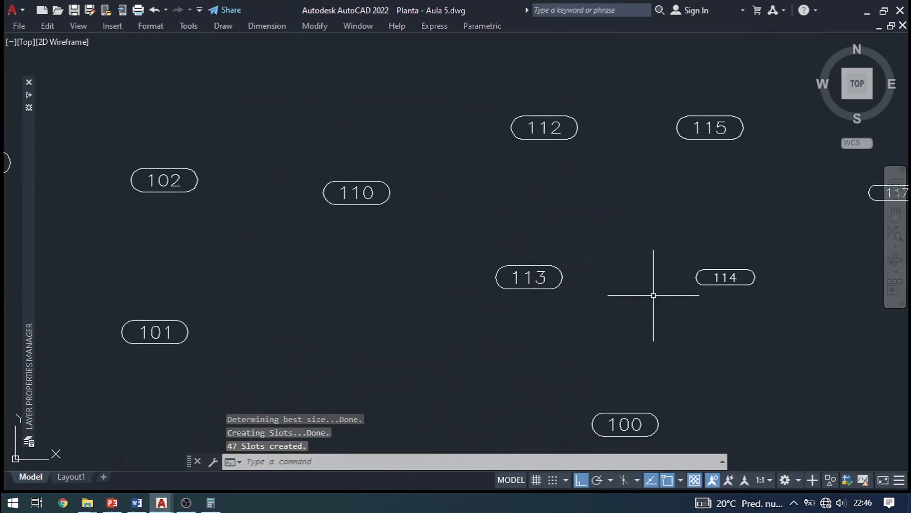
pyautogui.scroll(-2, 524, 213)
pyautogui.moveTo(589, 179); pyautogui.dragTo(402, 142, button='middle')
pyautogui.scroll(-1, 530, 279)
pyautogui.scroll(5, 585, 204)
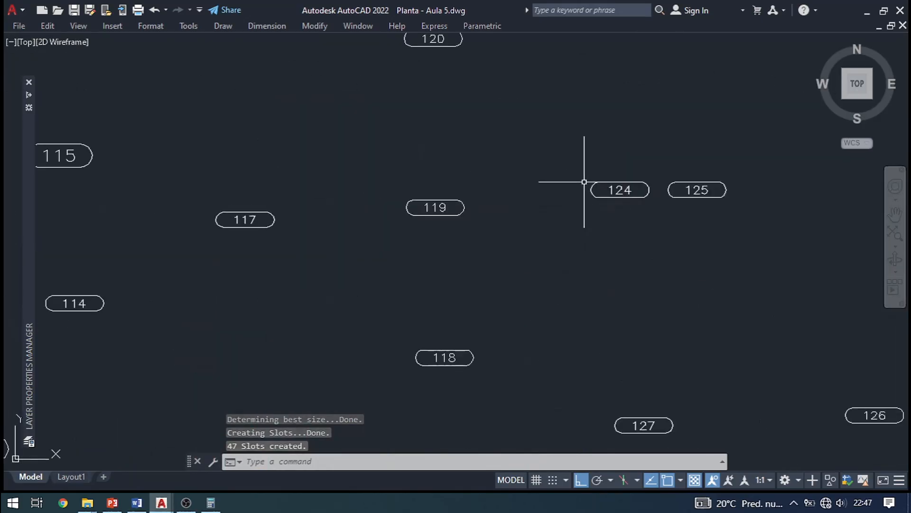
pyautogui.scroll(-5, 546, 184)
pyautogui.moveTo(529, 356); pyautogui.dragTo(534, 254, button='middle')
pyautogui.scroll(4, 534, 254)
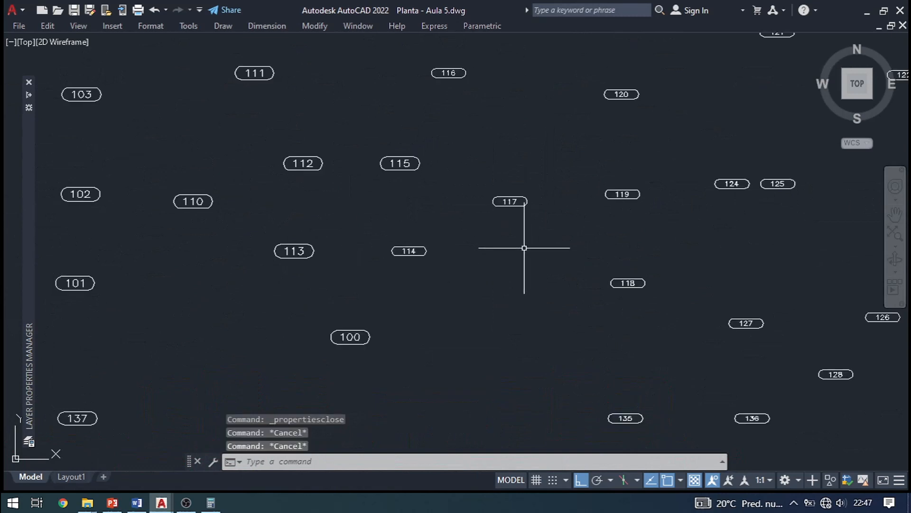
# Step: Open the Properties palette and compare the text heights of room numbers 115 and 117
pyautogui.scroll(6, 417, 162)
pyautogui.click(396, 165)
pyautogui.click(372, 177)
pyautogui.hotkey('ctrl', '1')
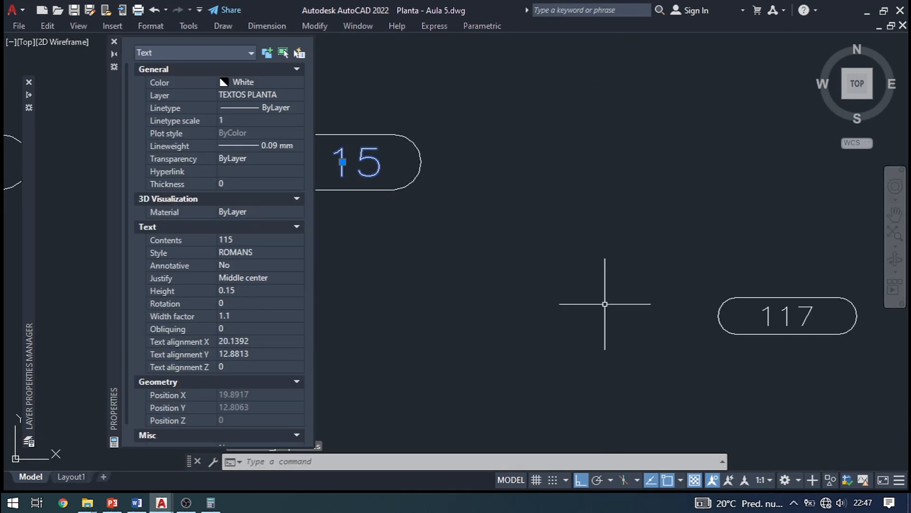
pyautogui.press('Escape')
pyautogui.click(826, 317)
pyautogui.click(792, 312)
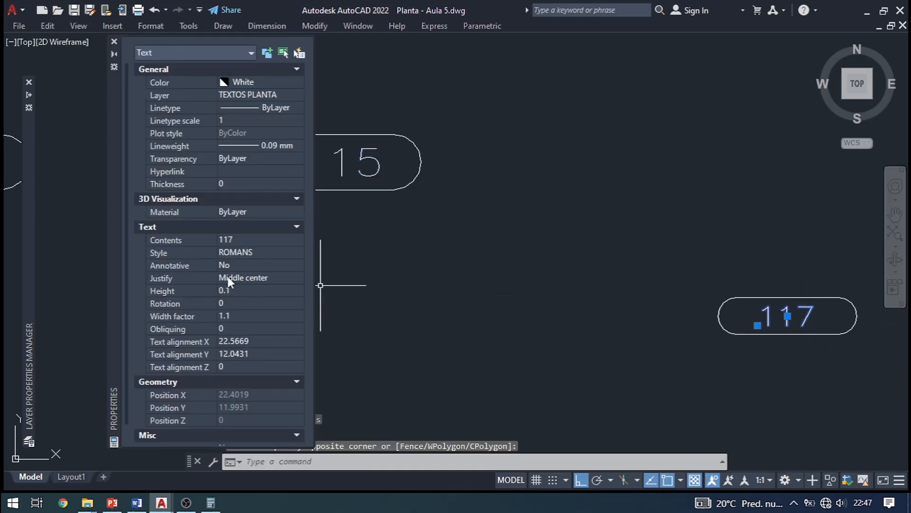
pyautogui.press('Escape')
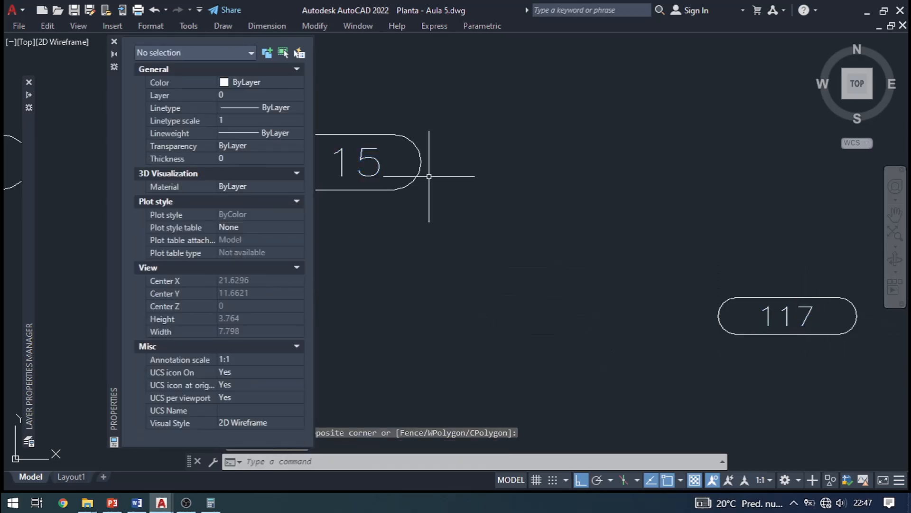
# Step: Review the text height criterion in the FILTER object selection filters and close them without applying anything
pyautogui.scroll(3, 691, 291)
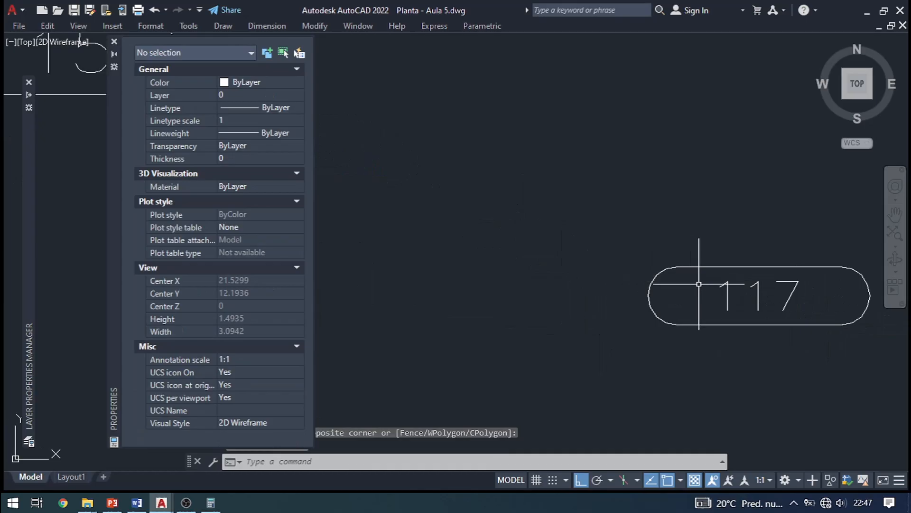
pyautogui.press('Escape')
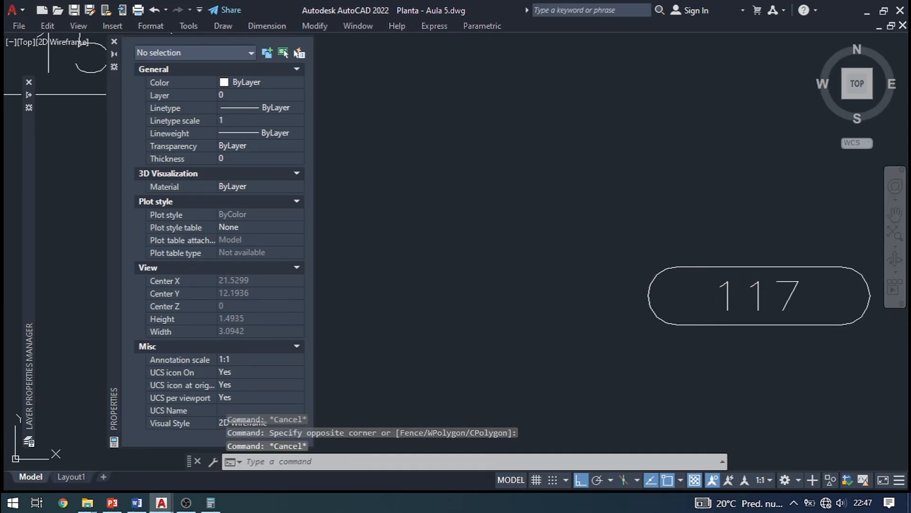
pyautogui.write('filter')
pyautogui.press('Return')
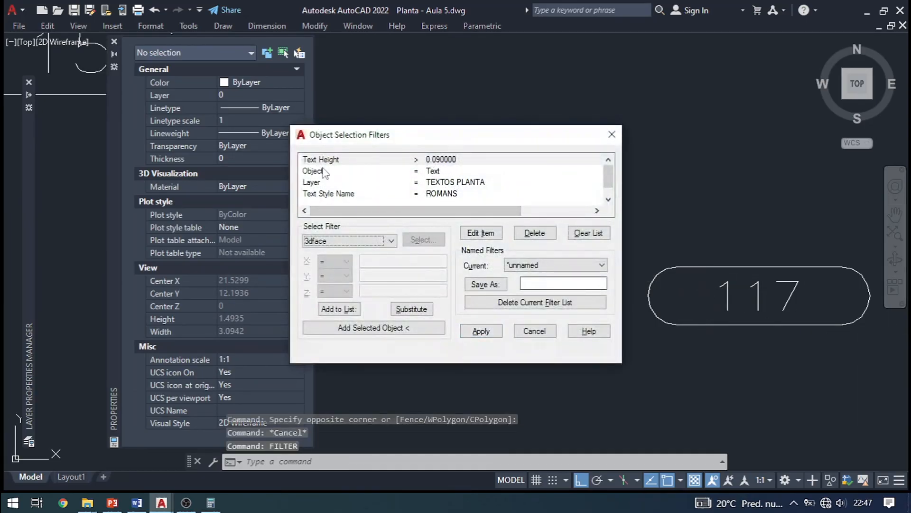
pyautogui.click(612, 134)
# Step: Inspect the properties of room number 117 again, clear the selection and close the Properties palette
pyautogui.click(748, 300)
pyautogui.click(716, 287)
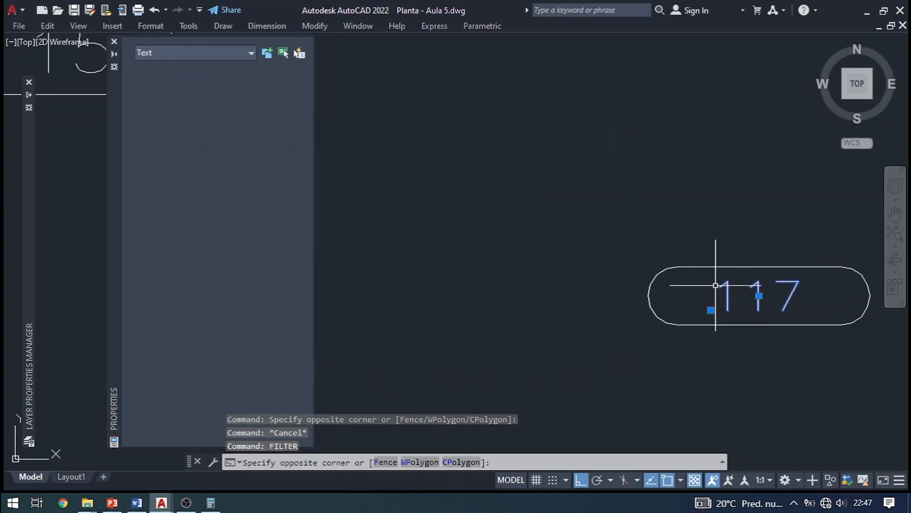
pyautogui.moveTo(432, 272); pyautogui.dragTo(602, 268, button='middle')
pyautogui.press('Escape')
pyautogui.click(631, 149)
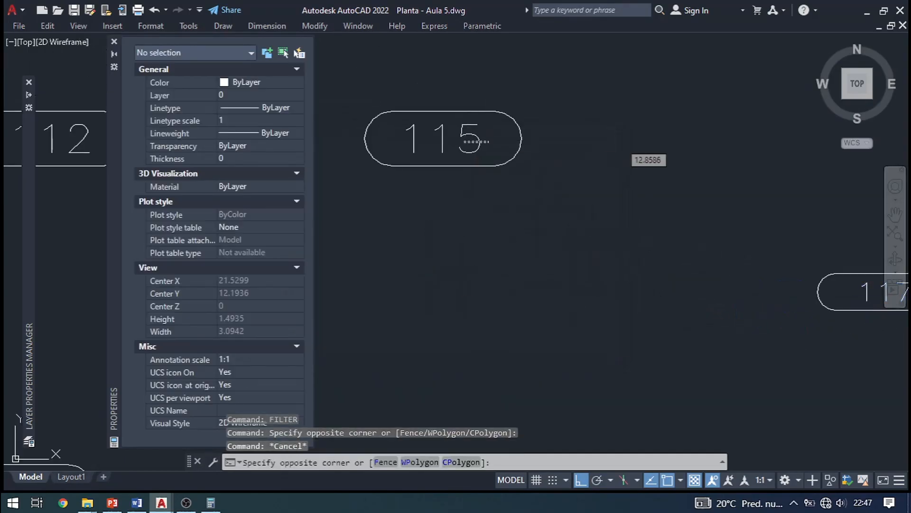
pyautogui.click(316, 267)
pyautogui.press('Escape')
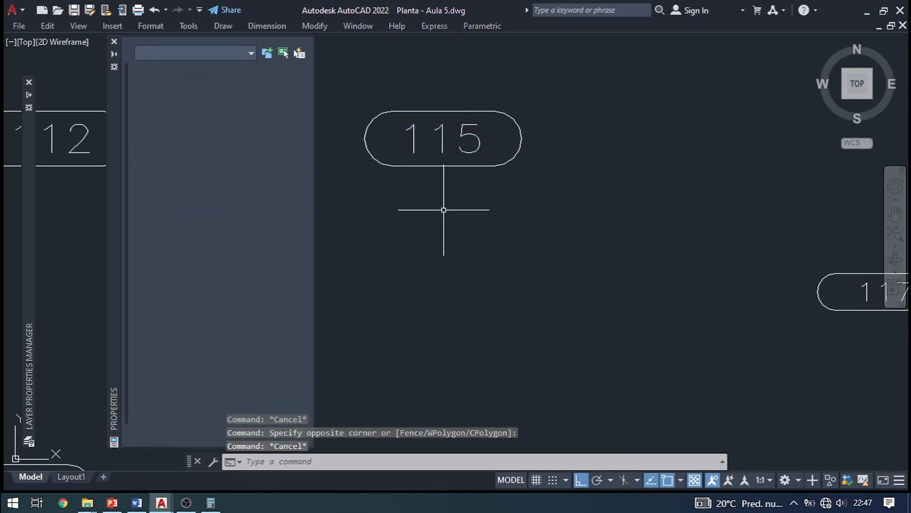
pyautogui.hotkey('ctrl', '1')
# Step: Compare the slots around room numbers 115 and 117 up close, and check the slot sizes across the whole group
pyautogui.scroll(-2, 420, 217)
pyautogui.moveTo(649, 261); pyautogui.dragTo(517, 243, button='middle')
pyautogui.scroll(3, 613, 233)
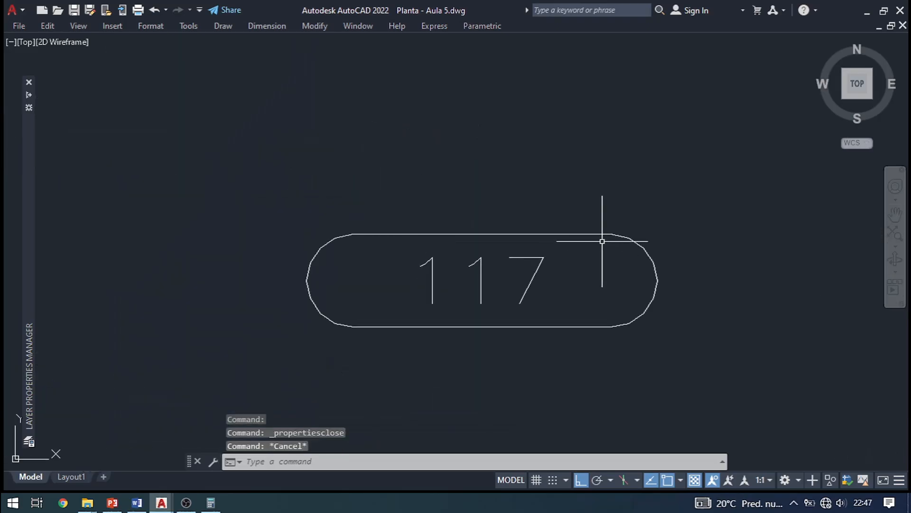
pyautogui.click(600, 258)
pyautogui.click(593, 229)
pyautogui.scroll(-3, 612, 257)
pyautogui.press('Escape')
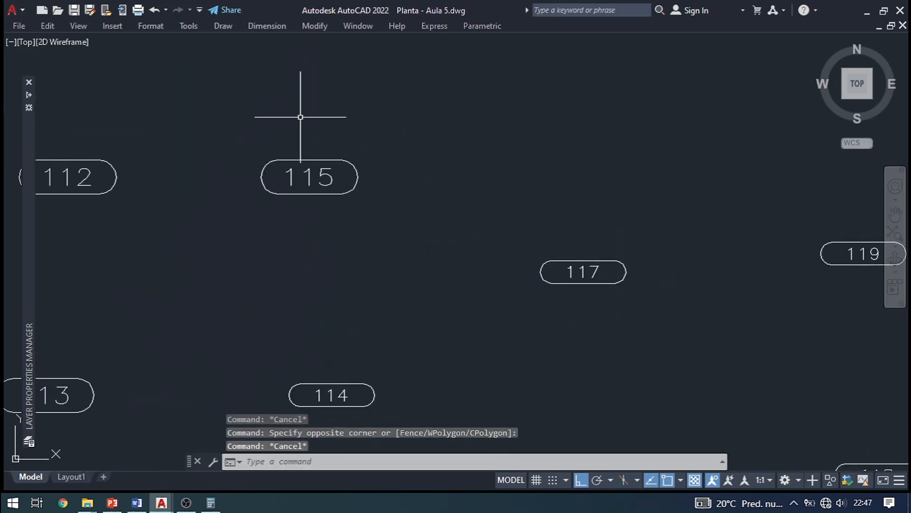
pyautogui.scroll(5, 589, 283)
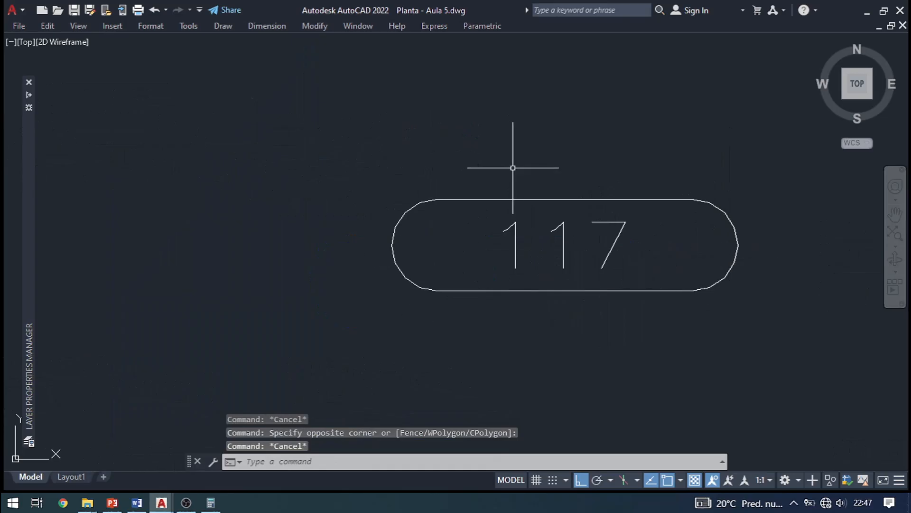
pyautogui.scroll(-4, 461, 204)
pyautogui.moveTo(302, 186); pyautogui.dragTo(391, 242, button='middle')
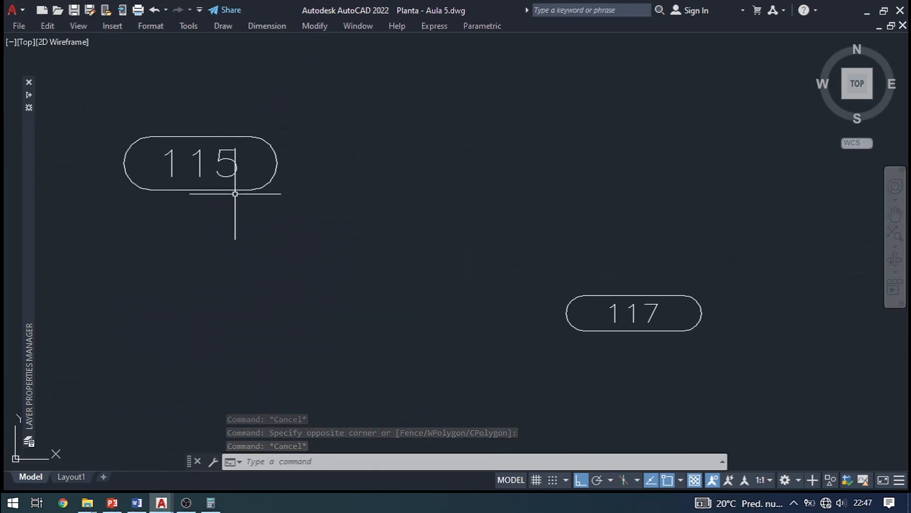
pyautogui.scroll(6, 722, 299)
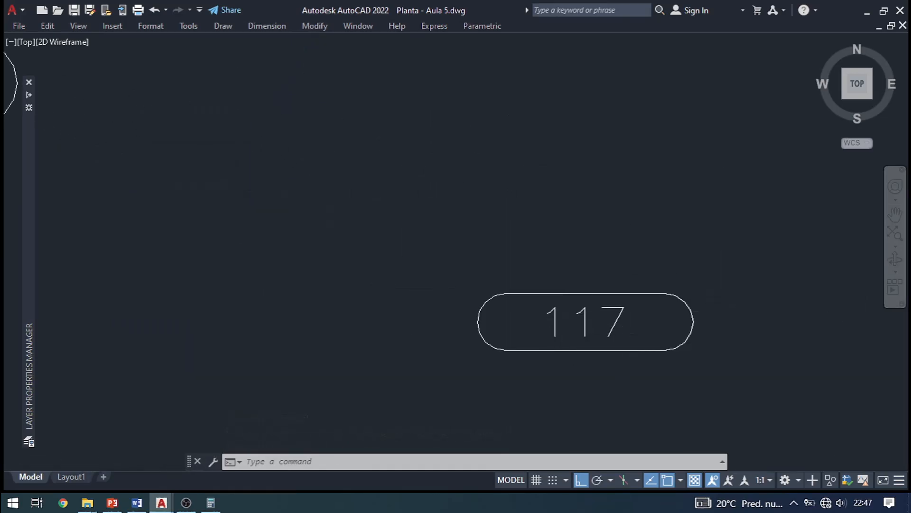
pyautogui.scroll(-6, 360, 197)
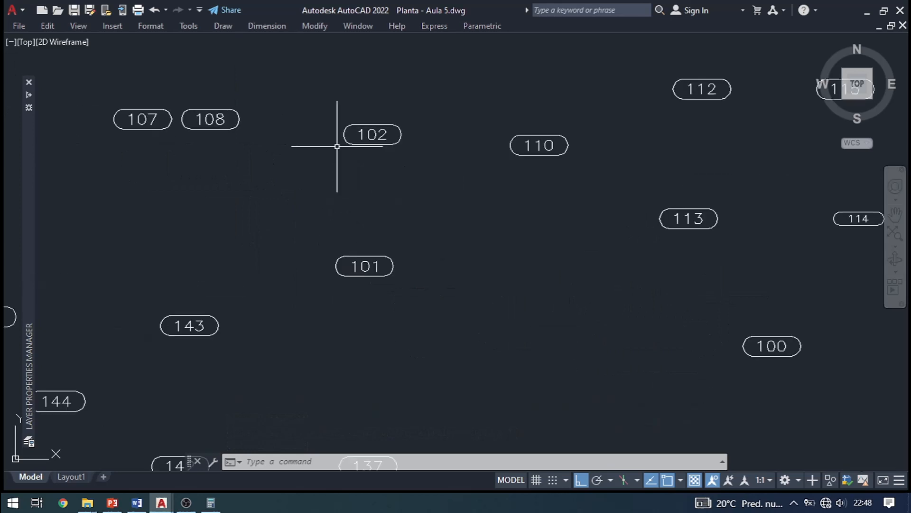
pyautogui.scroll(-4, 352, 170)
pyautogui.moveTo(480, 163); pyautogui.dragTo(356, 166, button='middle')
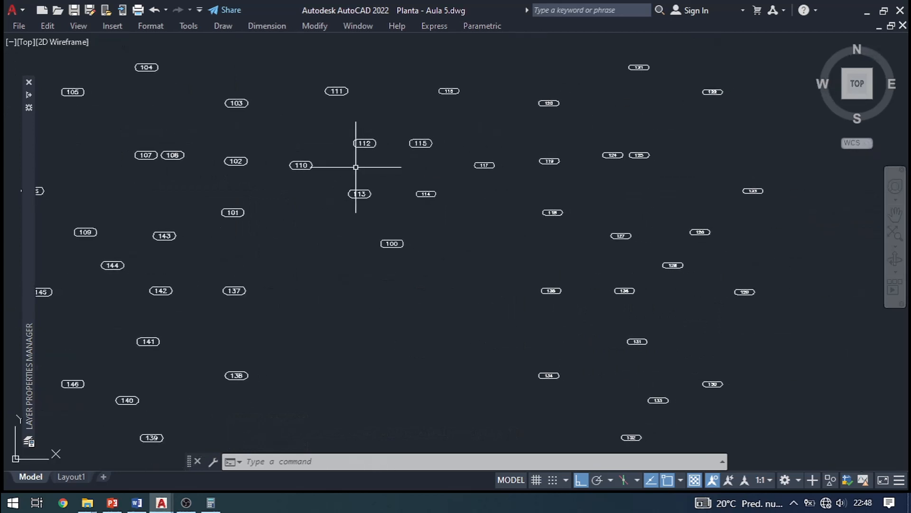
pyautogui.click(441, 28)
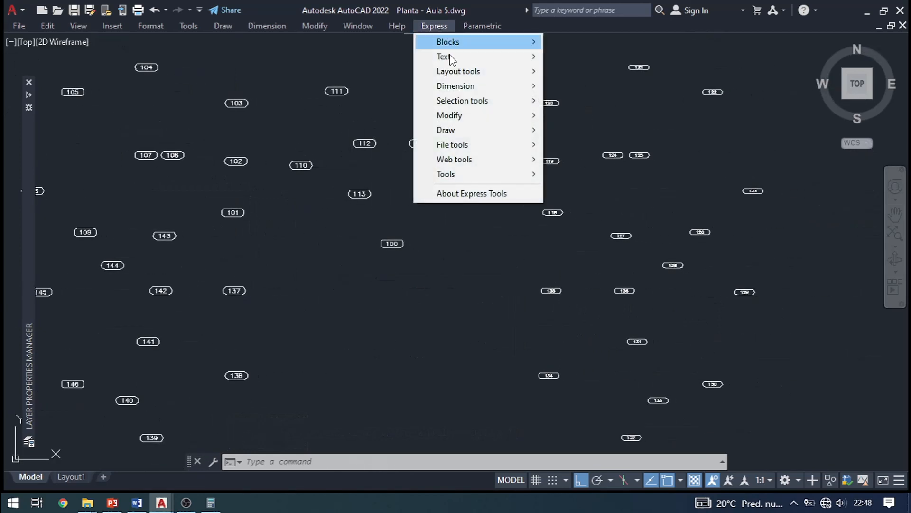
pyautogui.moveTo(449, 57)
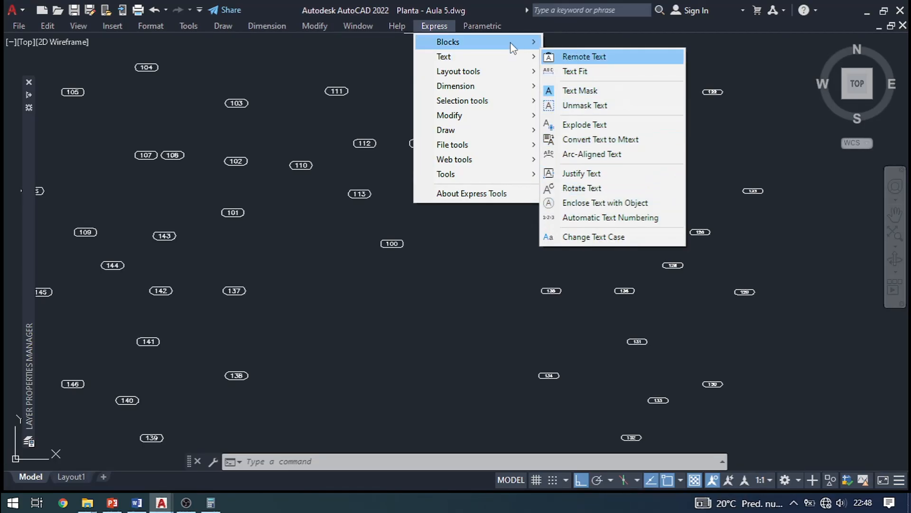
pyautogui.moveTo(513, 44)
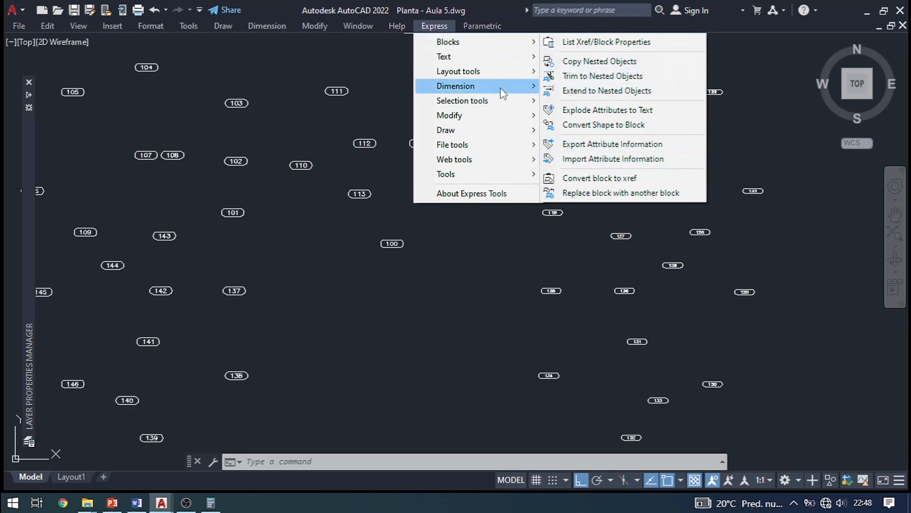
pyautogui.click(467, 1)
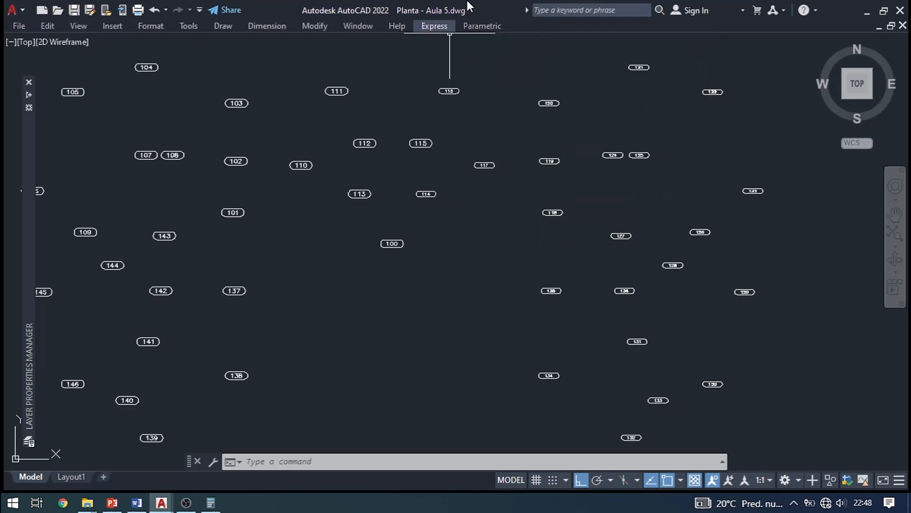
pyautogui.scroll(-1, 454, 151)
pyautogui.click(469, 218)
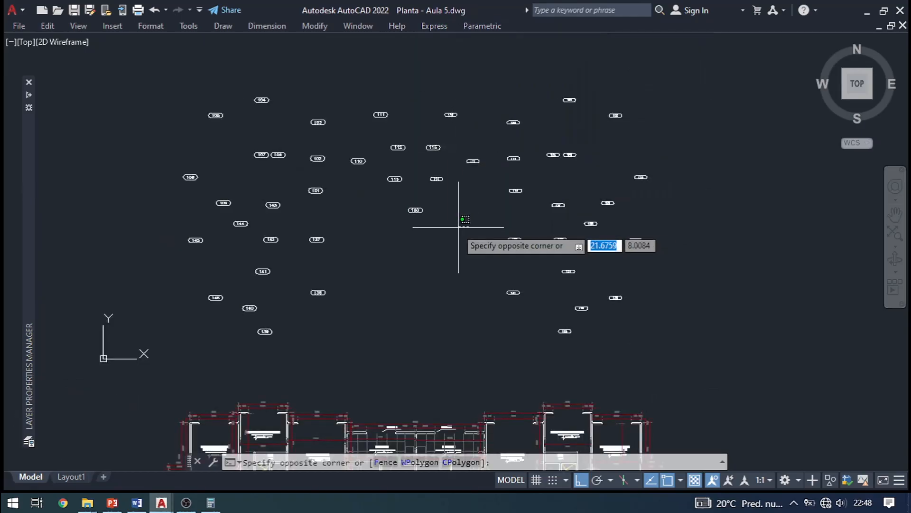
pyautogui.click(453, 231)
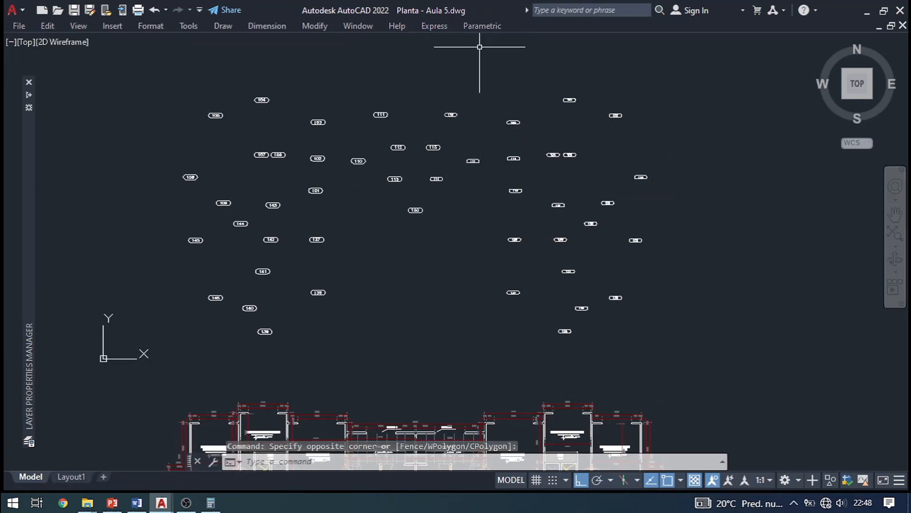
# Step: Hide the classic menu bar by setting the MENUBAR system variable to 0
pyautogui.write('MENUBAR')
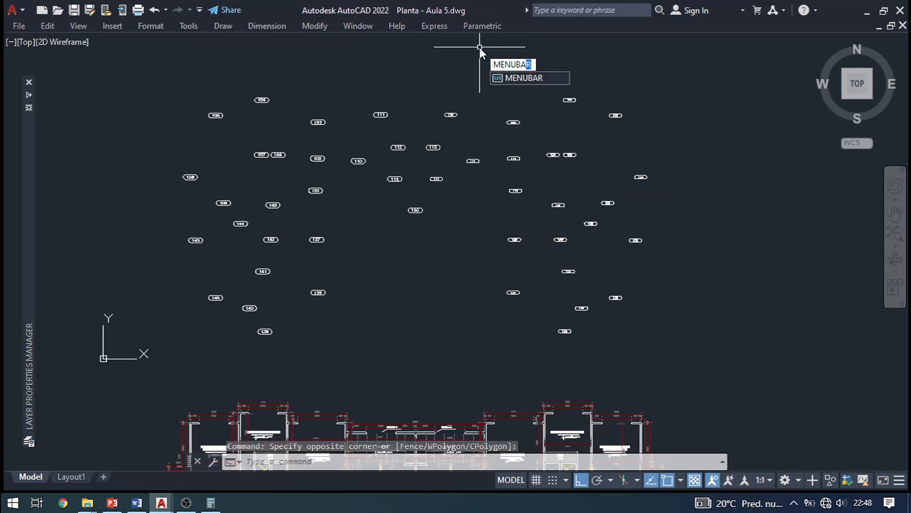
pyautogui.press('Return')
pyautogui.write('0')
pyautogui.press('Return')
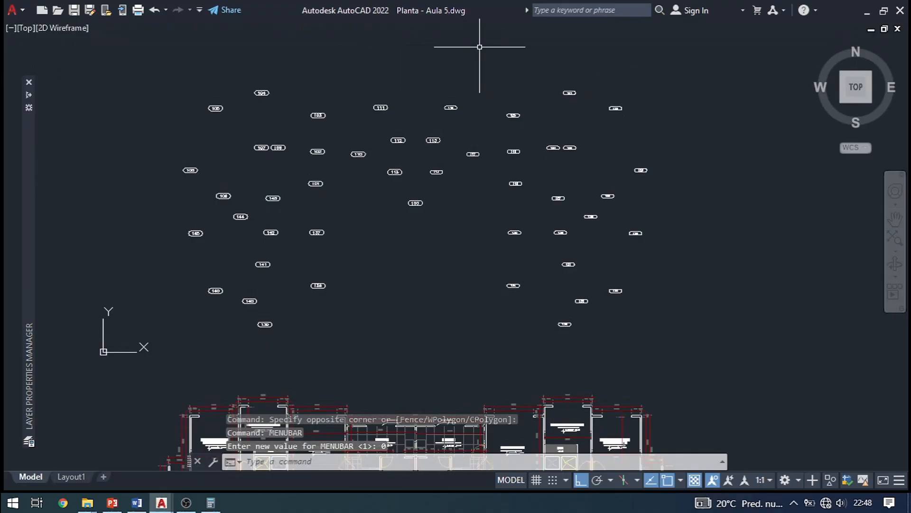
# Step: Show the classic menu bar again by setting the MENUBAR system variable to 1
pyautogui.press('Return')
pyautogui.write('1')
pyautogui.press('Return')
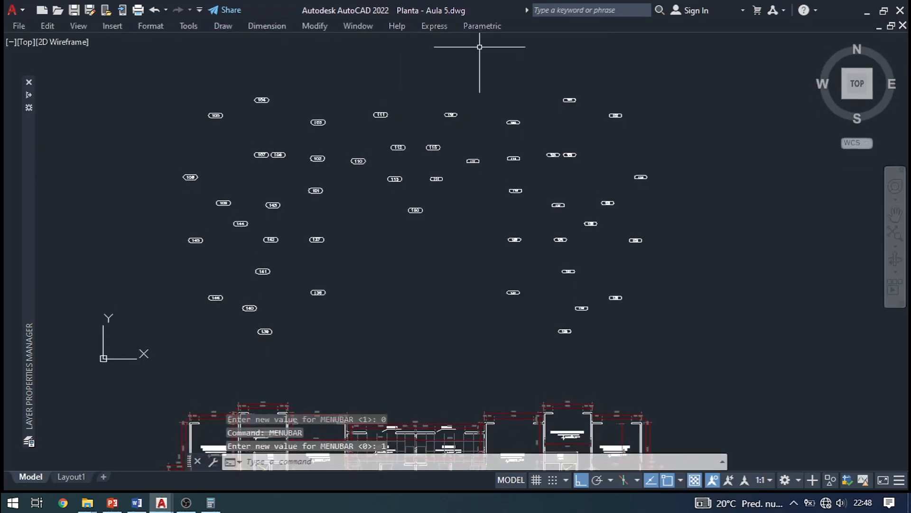